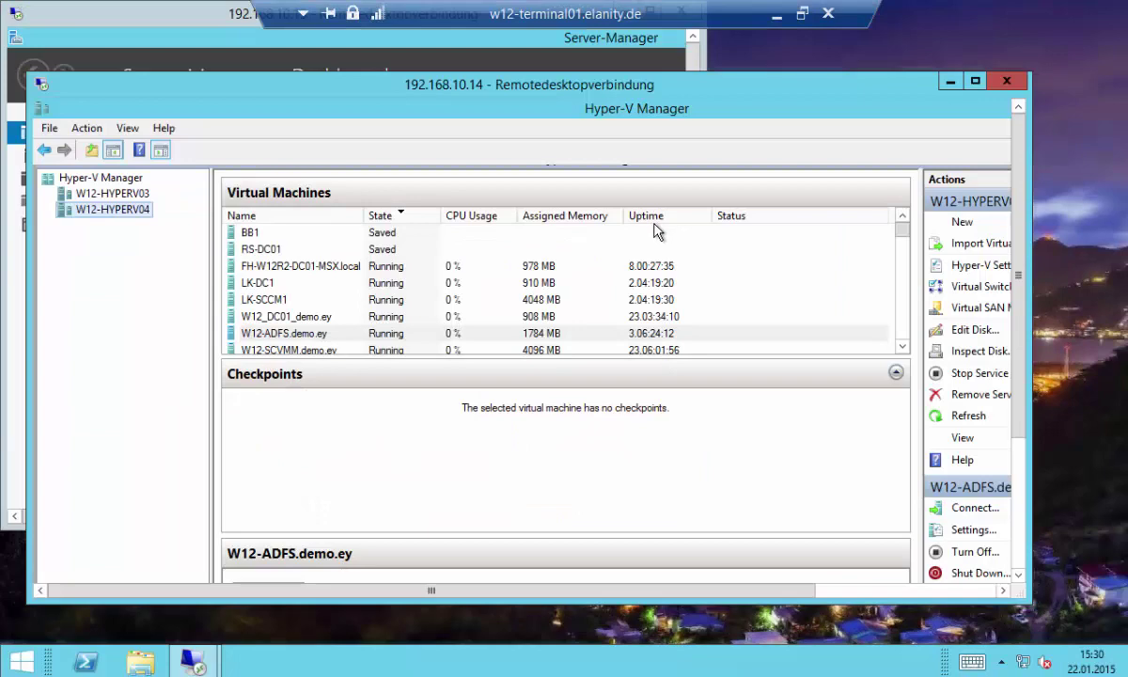
- Bring the 192.168.10.14 remote session to full screen and examine the virtual machines on W12-HYPERV04 and W12-HYPERV03
{"action": "left_click_drag", "start_coordinate": [511, 74], "coordinate": [510, 75]}
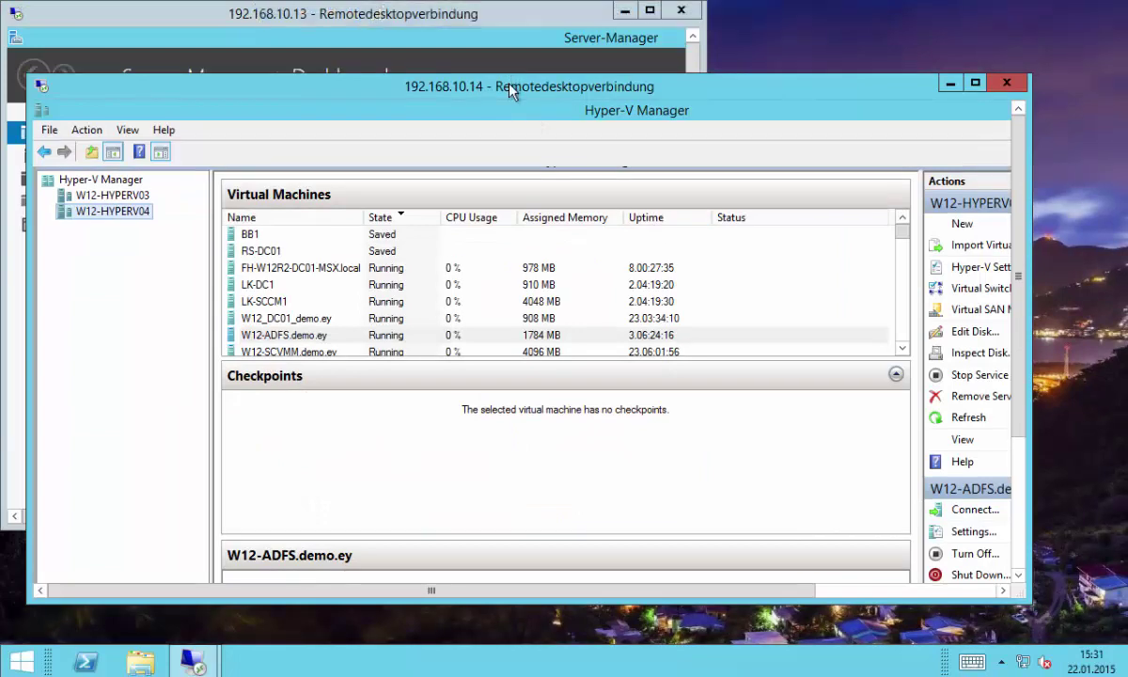
{"action": "double_click", "coordinate": [511, 81]}
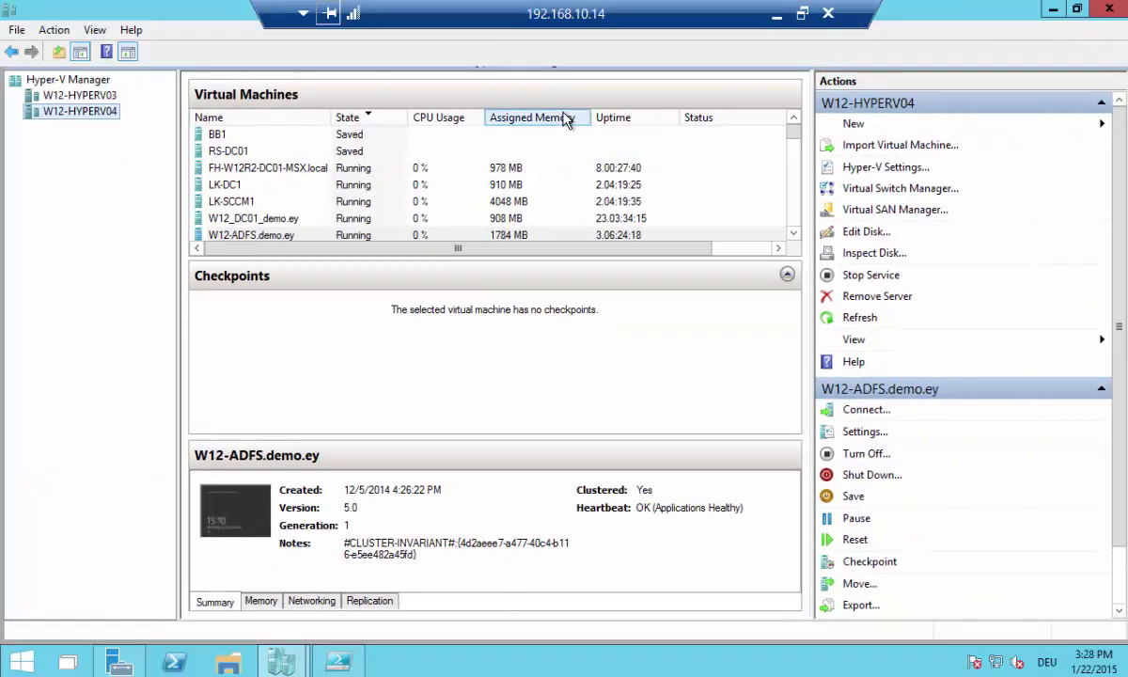
{"action": "scroll", "coordinate": [548, 158], "scroll_direction": "down", "scroll_amount": 5}
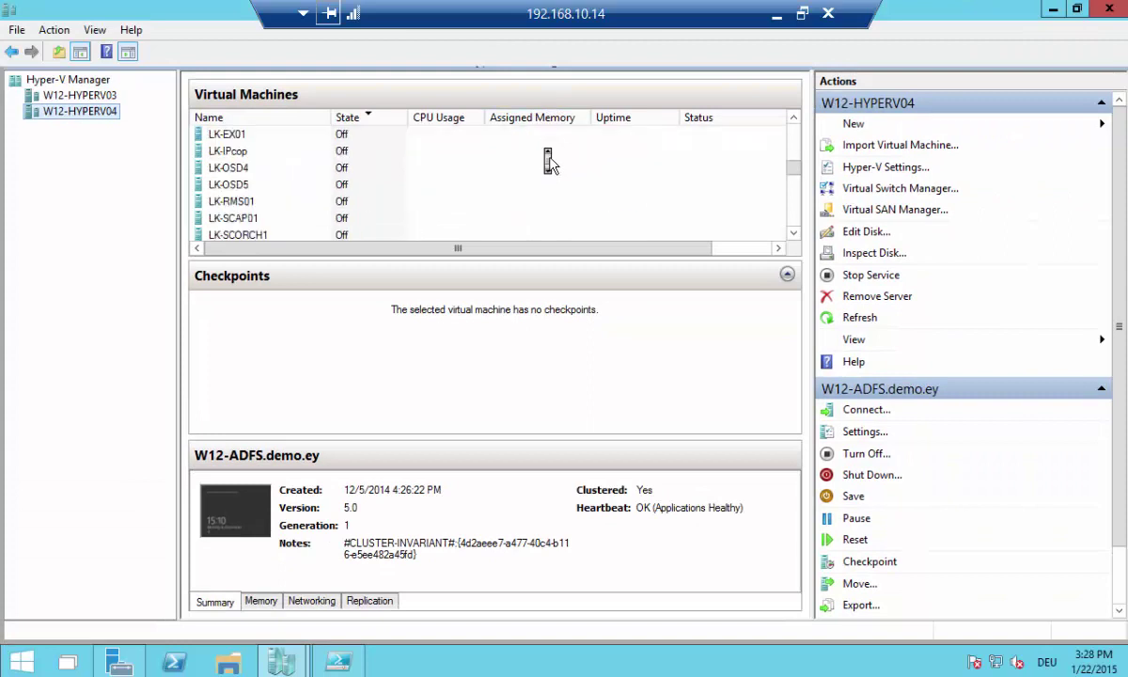
{"action": "scroll", "coordinate": [534, 158], "scroll_direction": "up", "scroll_amount": 4}
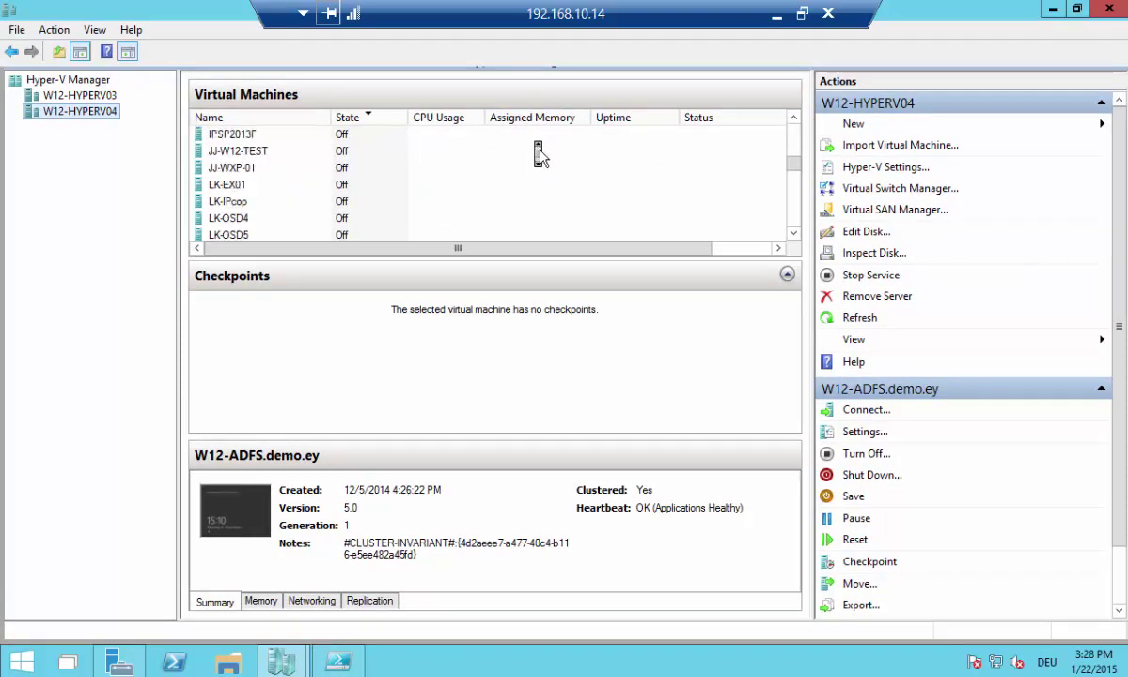
{"action": "left_click", "coordinate": [98, 94]}
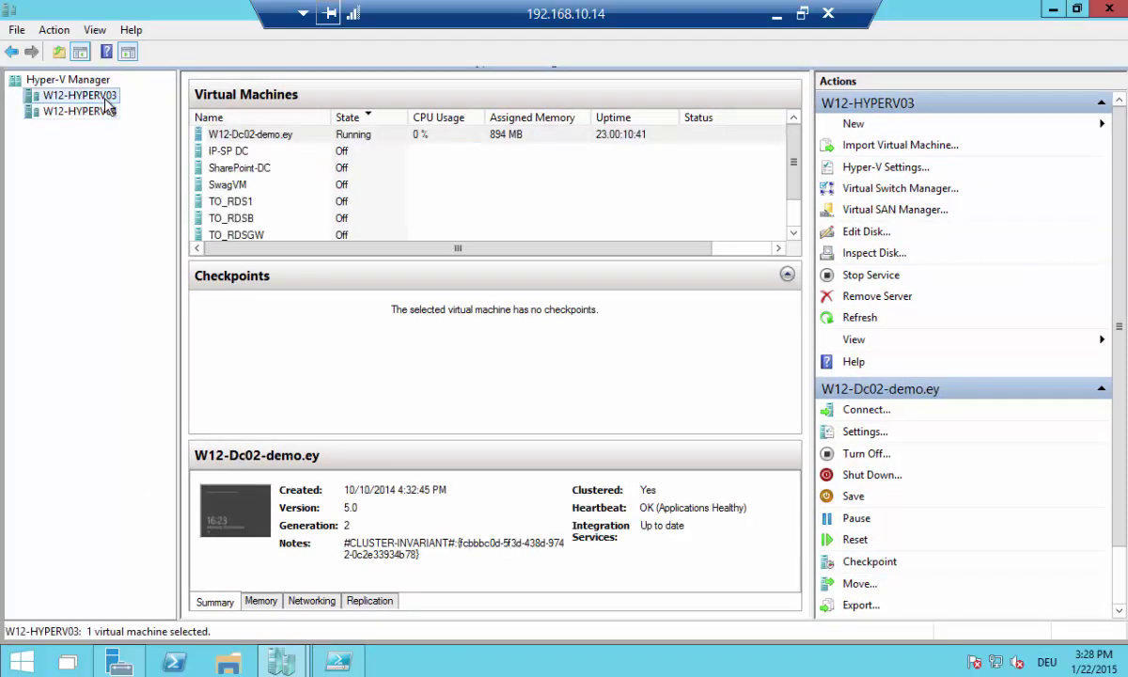
{"action": "left_click", "coordinate": [89, 109]}
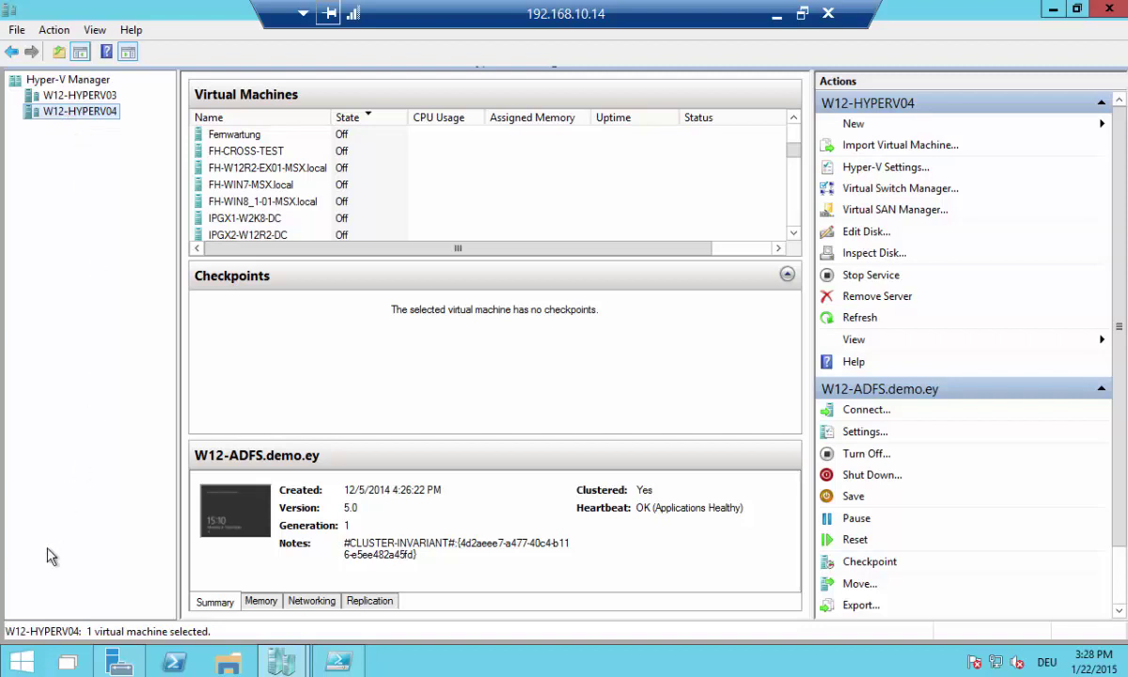
- Switch to the 192.168.10.13 remote session in full screen and run winver to view its Windows version
{"action": "left_click", "coordinate": [27, 663]}
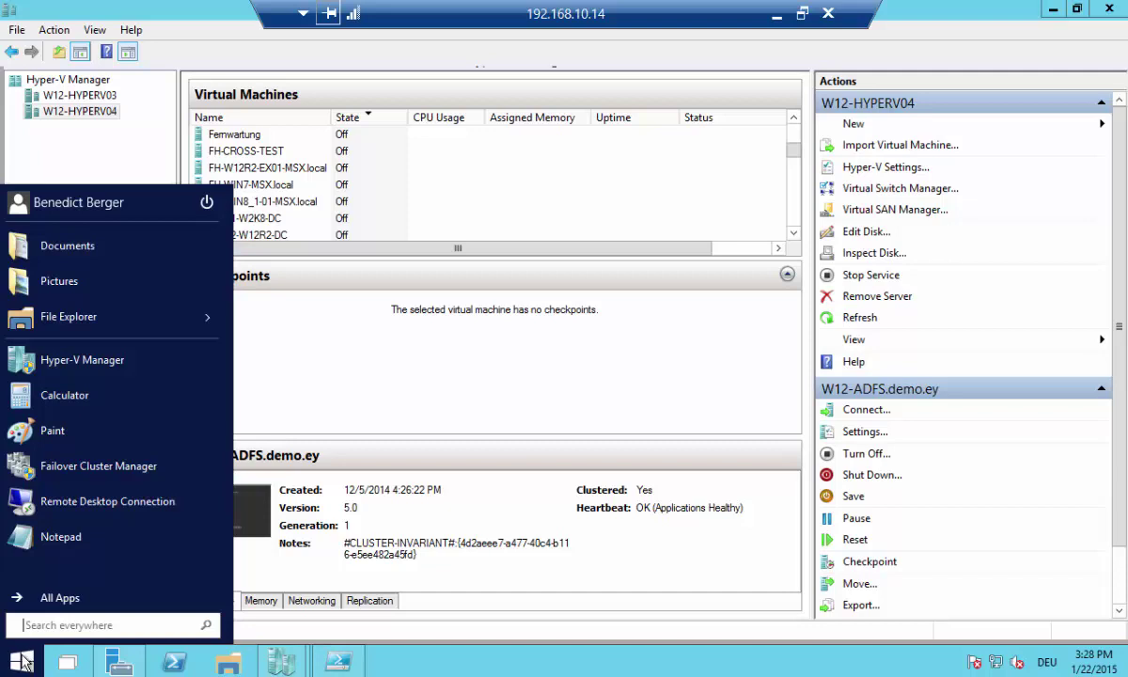
{"action": "double_click", "coordinate": [516, 15]}
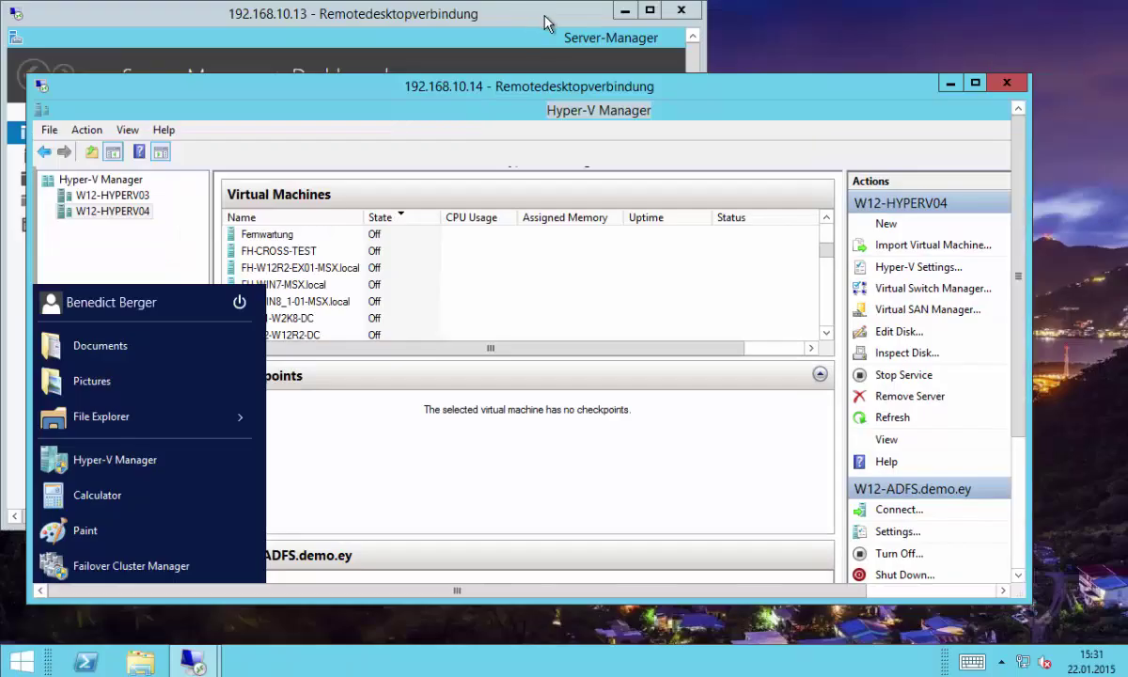
{"action": "mouse_move", "coordinate": [223, 664]}
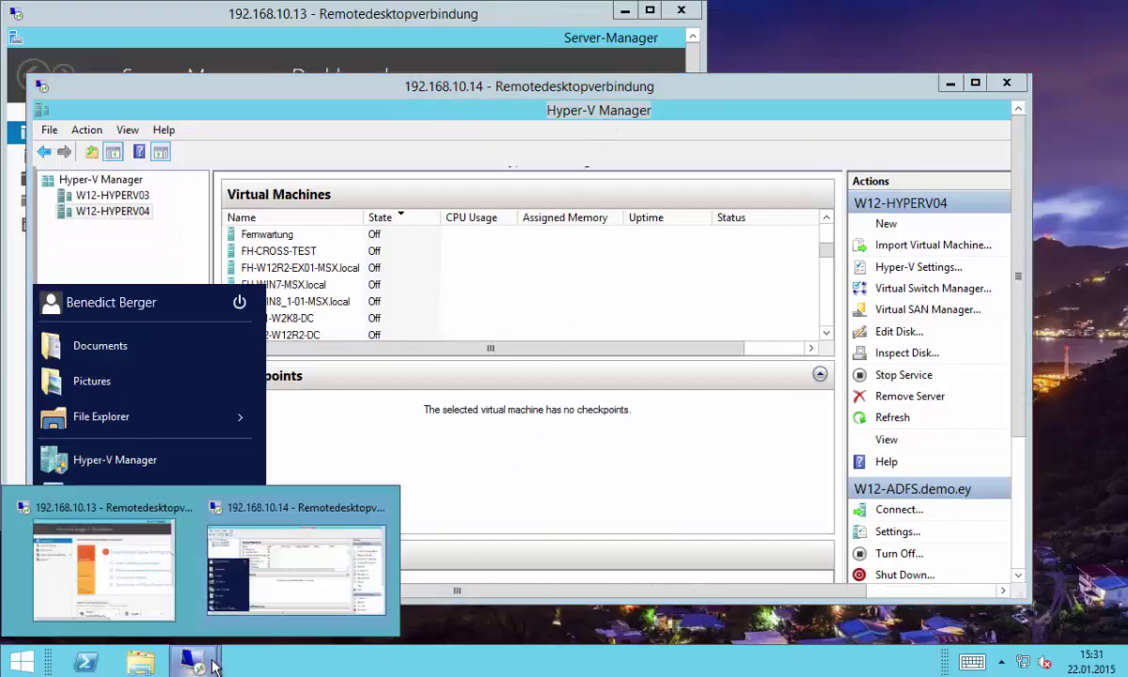
{"action": "left_click", "coordinate": [155, 593]}
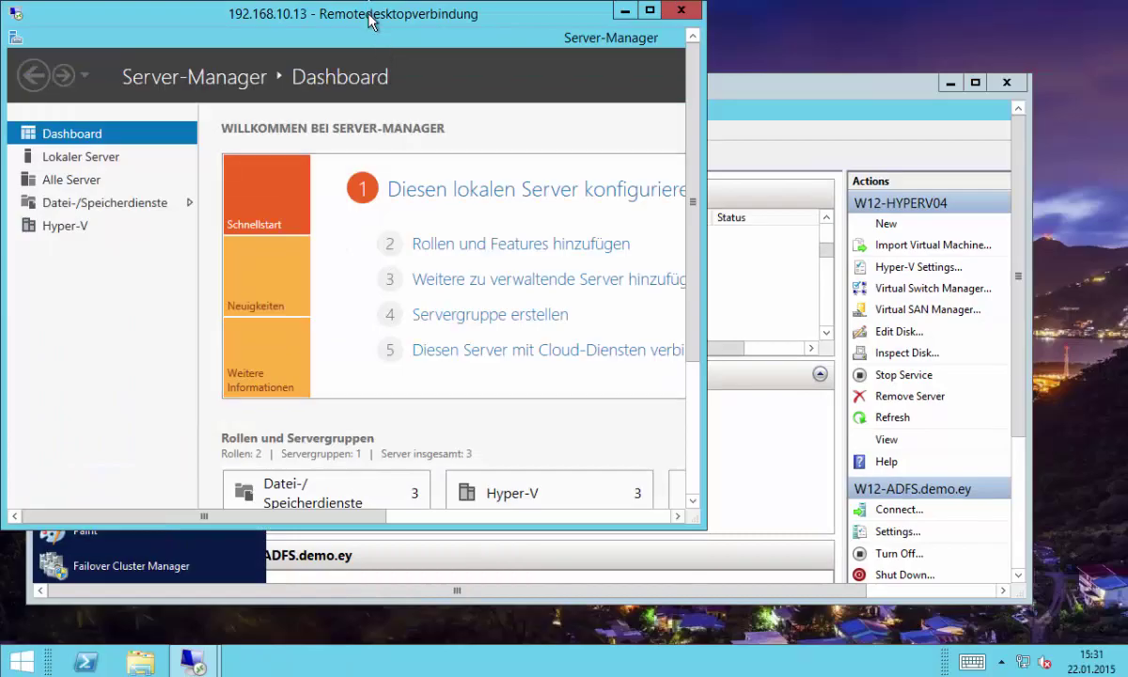
{"action": "double_click", "coordinate": [351, 13]}
{"action": "left_click", "coordinate": [23, 663]}
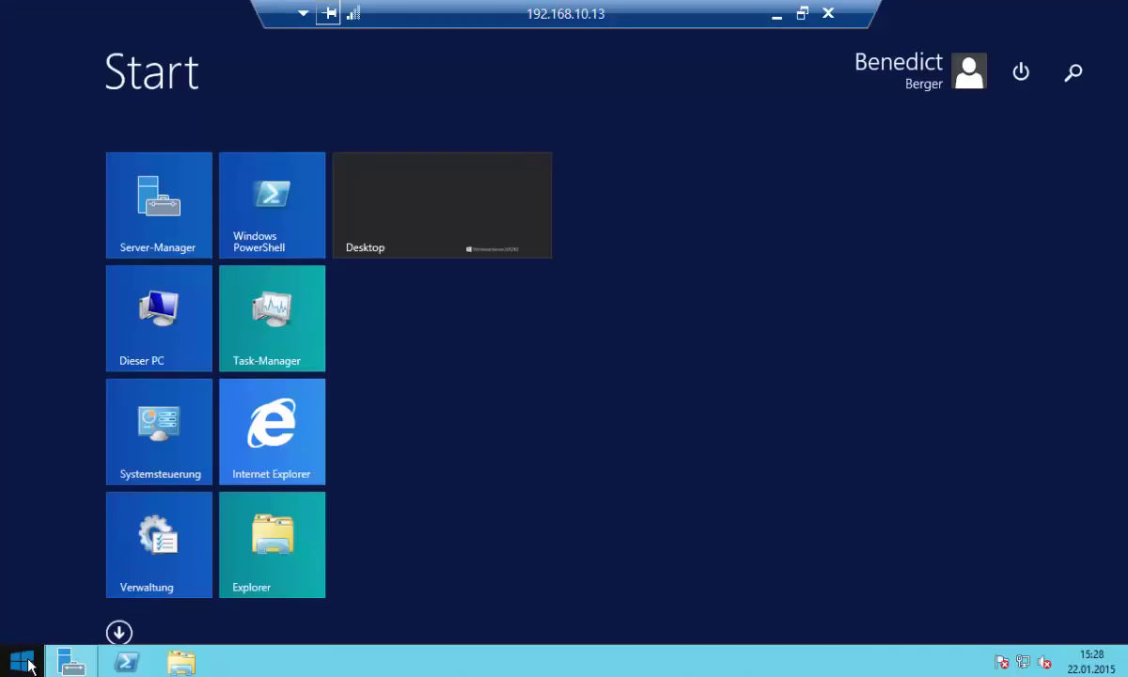
{"action": "type", "text": "winver"}
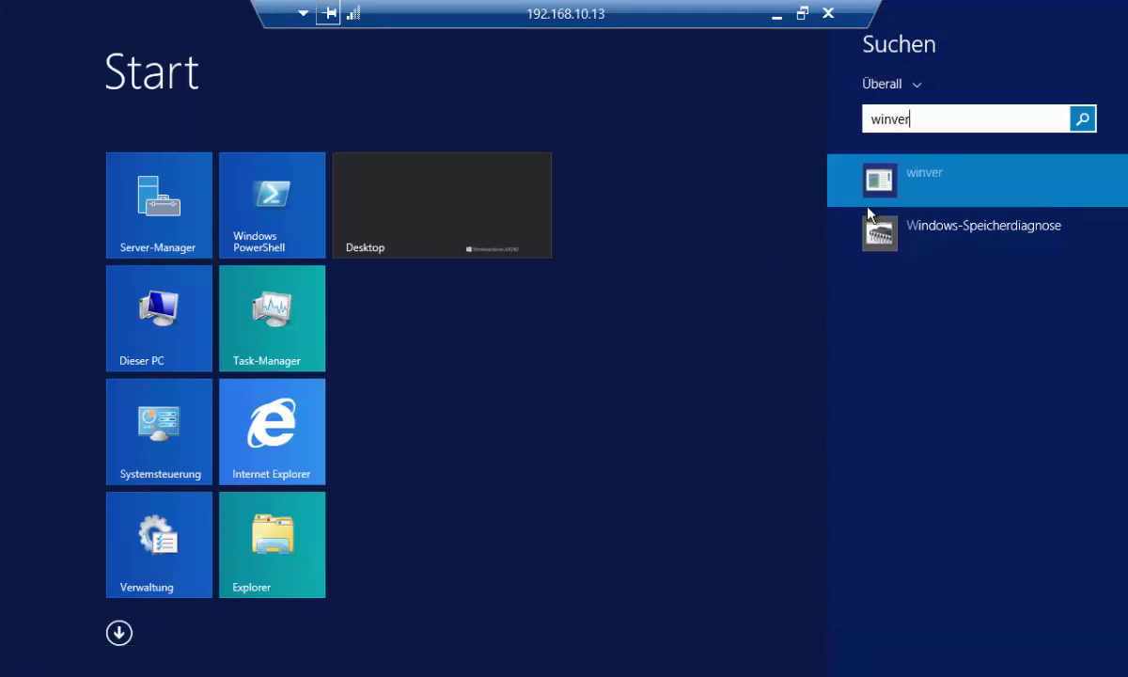
{"action": "left_click", "coordinate": [870, 204]}
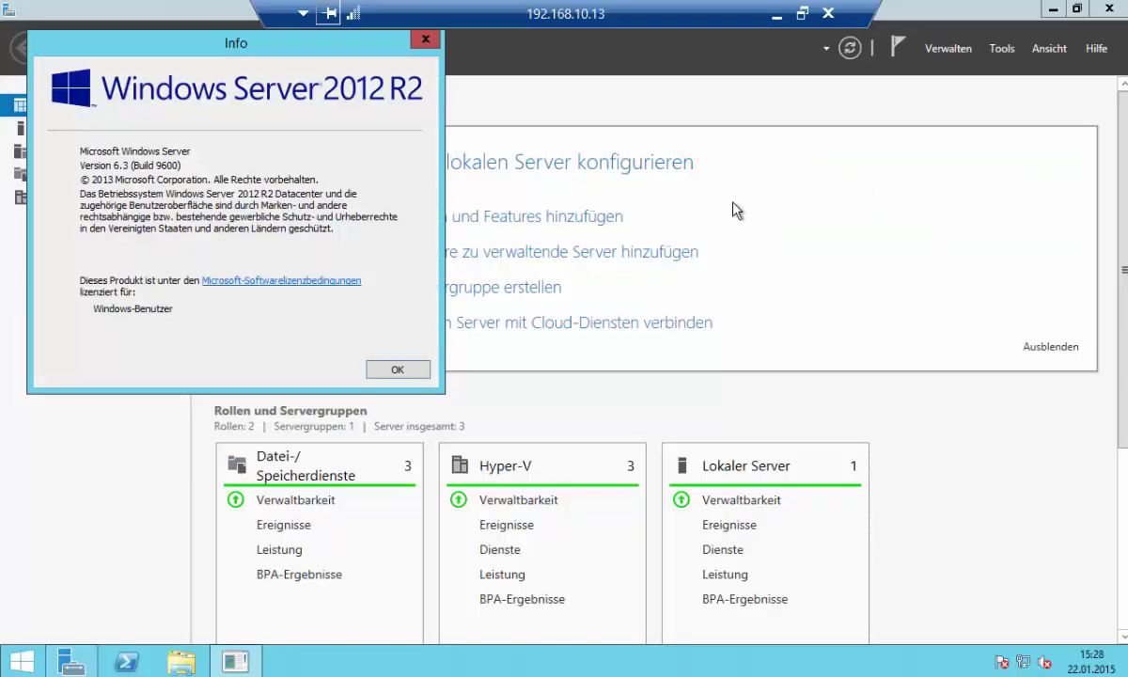
- Return to the 192.168.10.14 remote session in full screen, check its Windows version with winver and dismiss the version information
{"action": "double_click", "coordinate": [559, 12]}
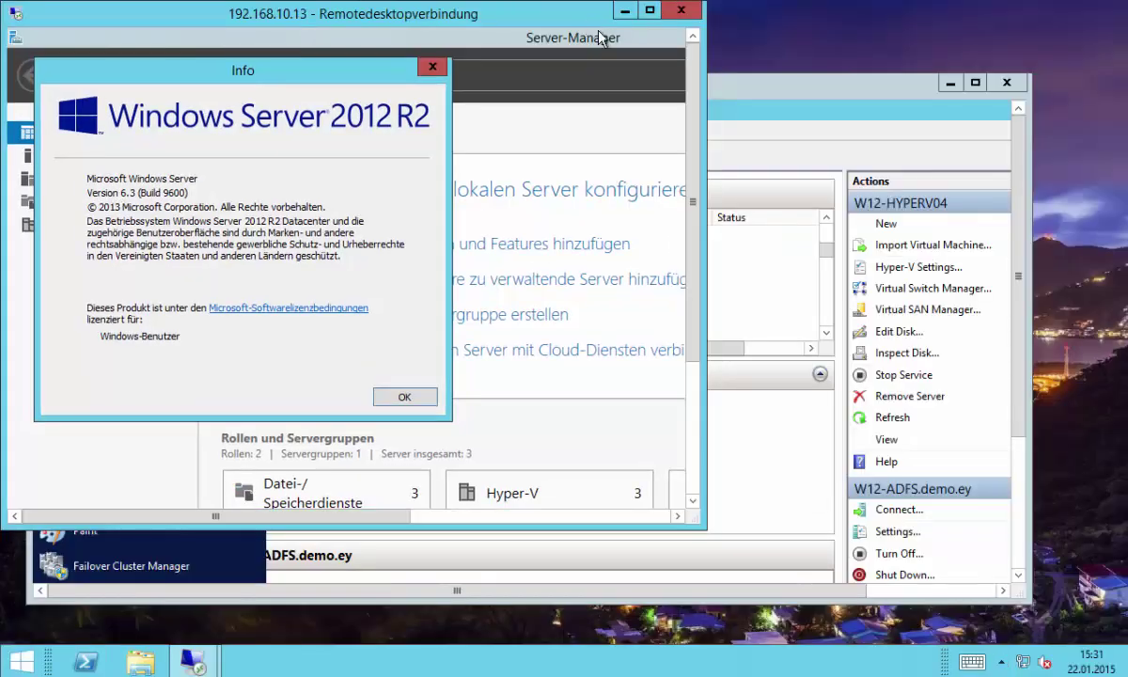
{"action": "left_click", "coordinate": [624, 13]}
{"action": "double_click", "coordinate": [627, 21]}
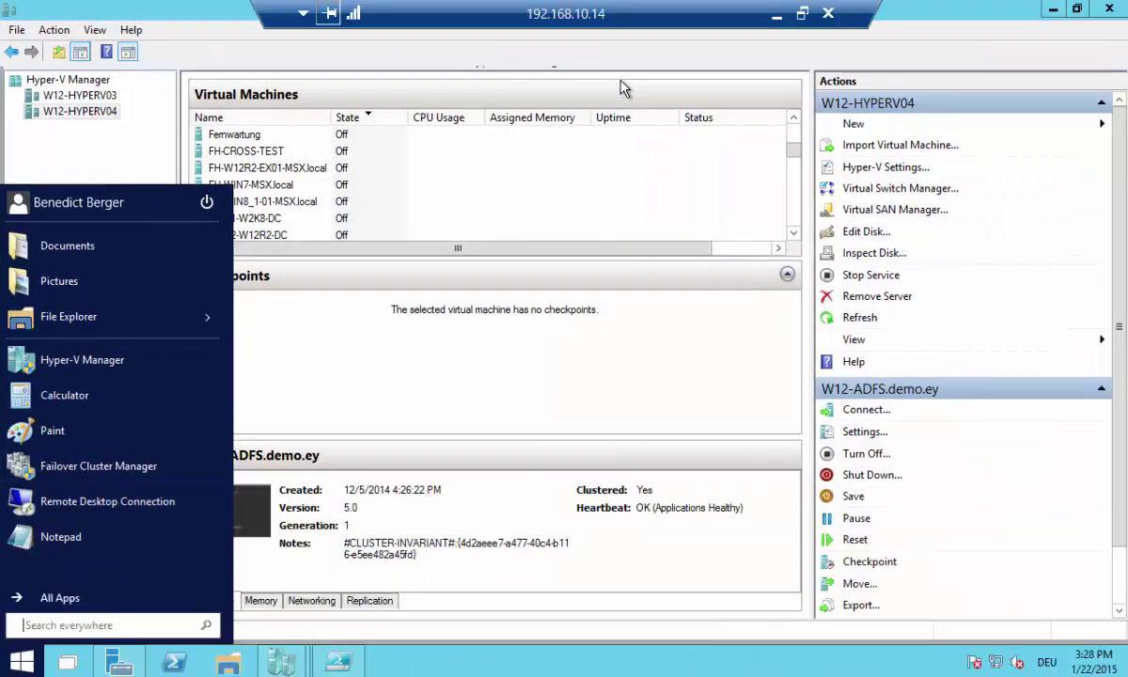
{"action": "type", "text": "winvwr"}
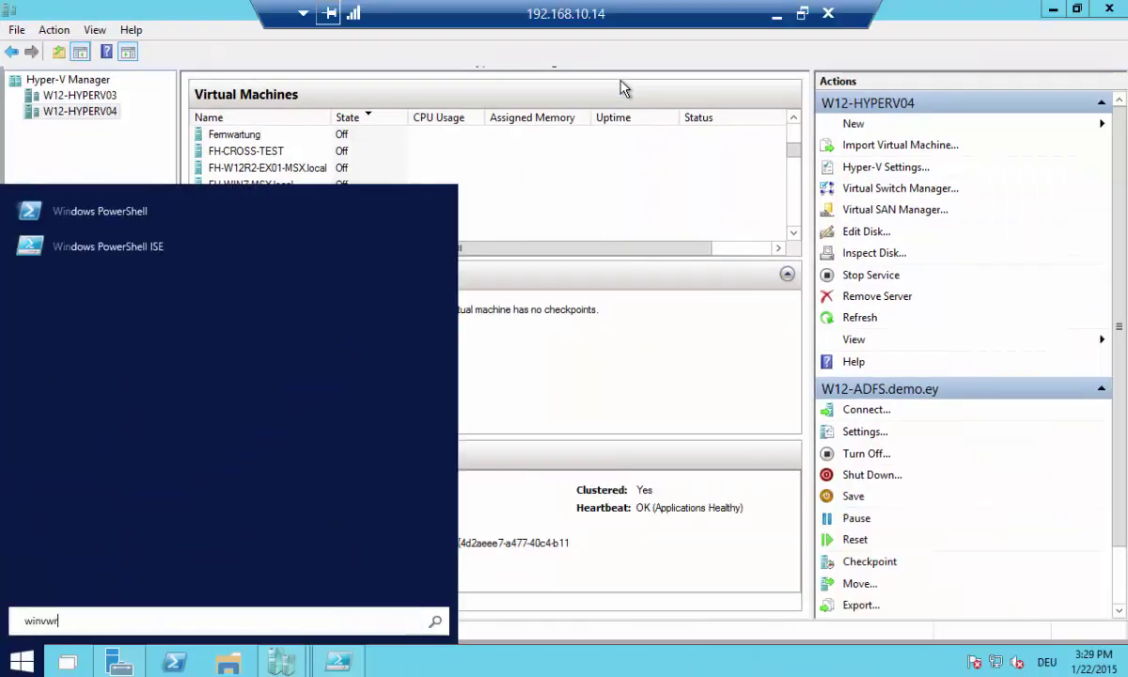
{"action": "key", "text": "BackSpace"}
{"action": "key", "text": "BackSpace"}
{"action": "type", "text": "er"}
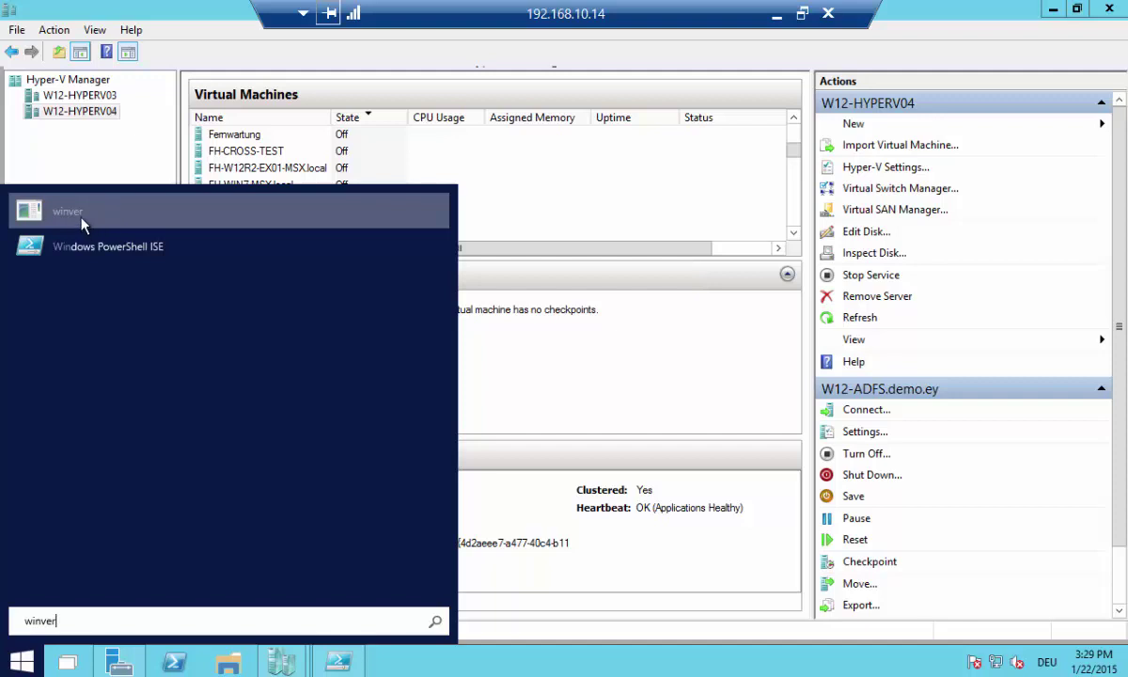
{"action": "left_click", "coordinate": [81, 224]}
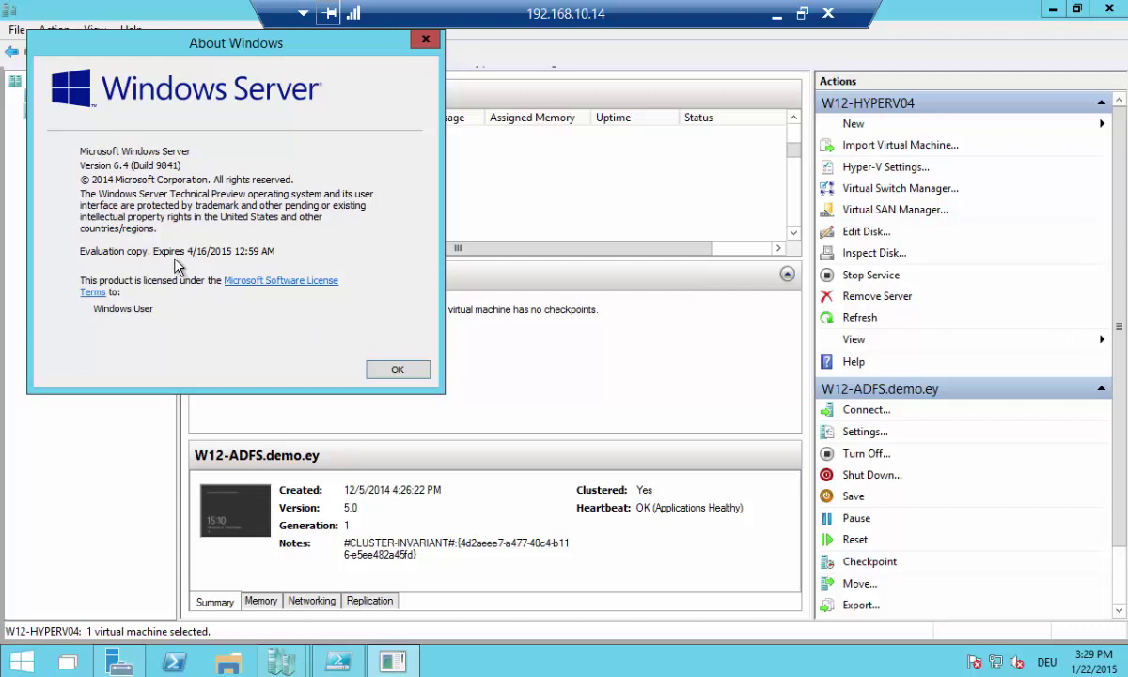
{"action": "left_click", "coordinate": [392, 369]}
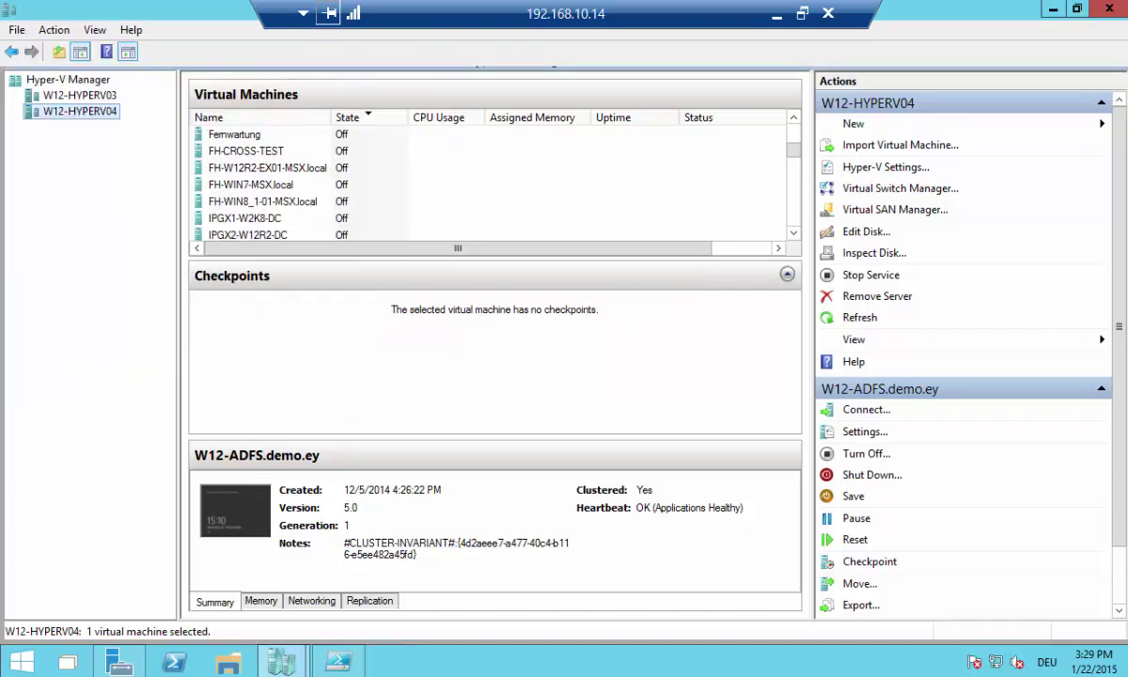
- Launch Failover Cluster Manager and view the roles and nodes of DemoCluster.demo.ey
{"action": "left_click", "coordinate": [22, 662]}
{"action": "type", "text": "failover Cluster Manager"}
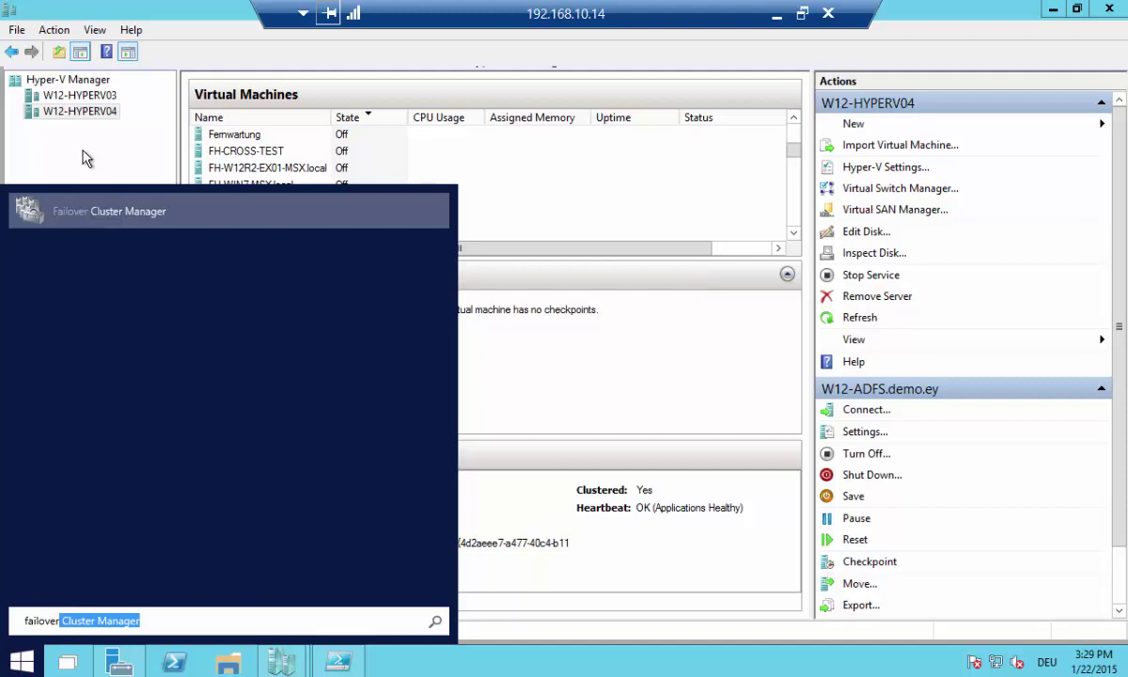
{"action": "key", "text": "Return"}
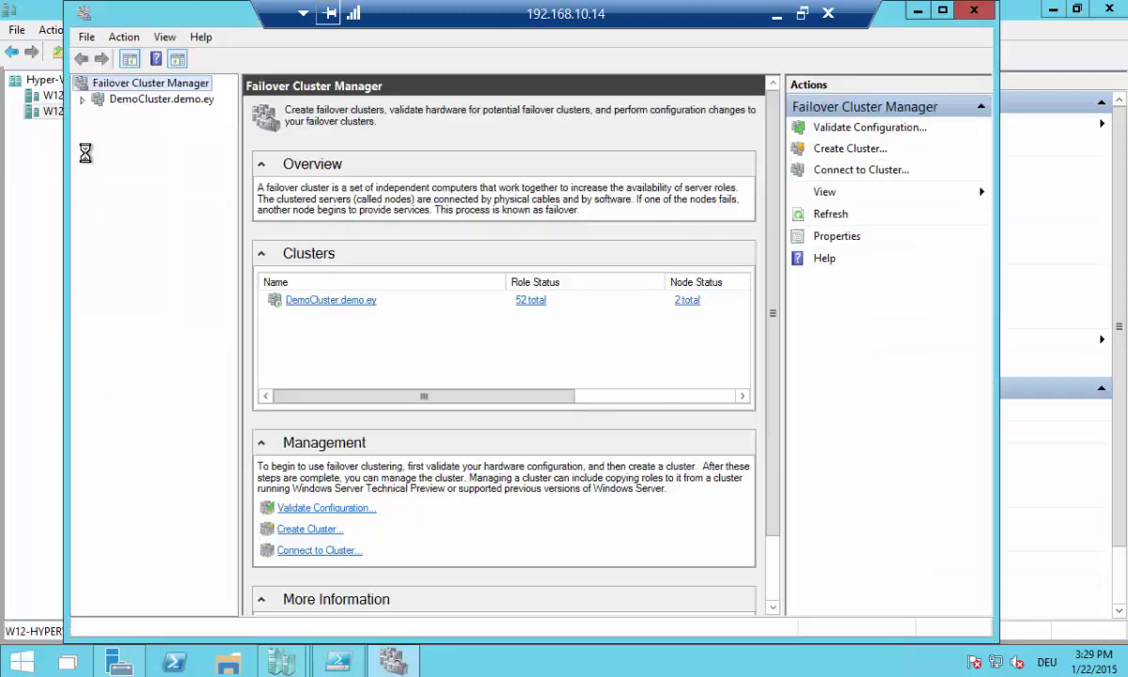
{"action": "left_click", "coordinate": [83, 100]}
{"action": "left_click", "coordinate": [130, 117]}
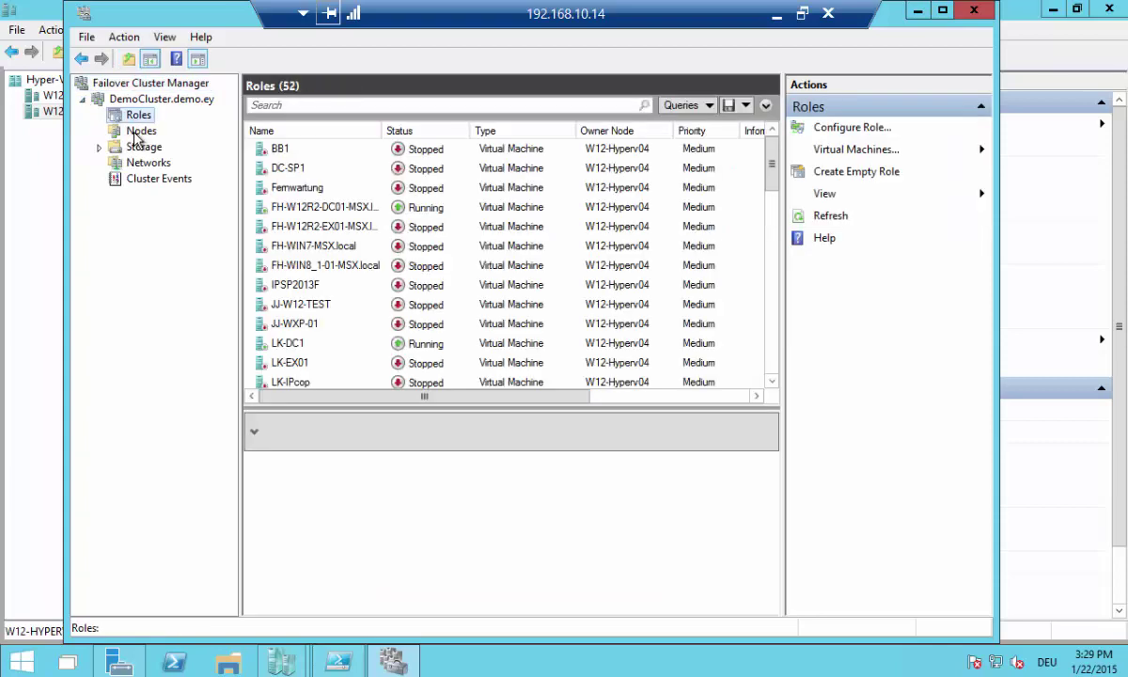
{"action": "left_click", "coordinate": [138, 134]}
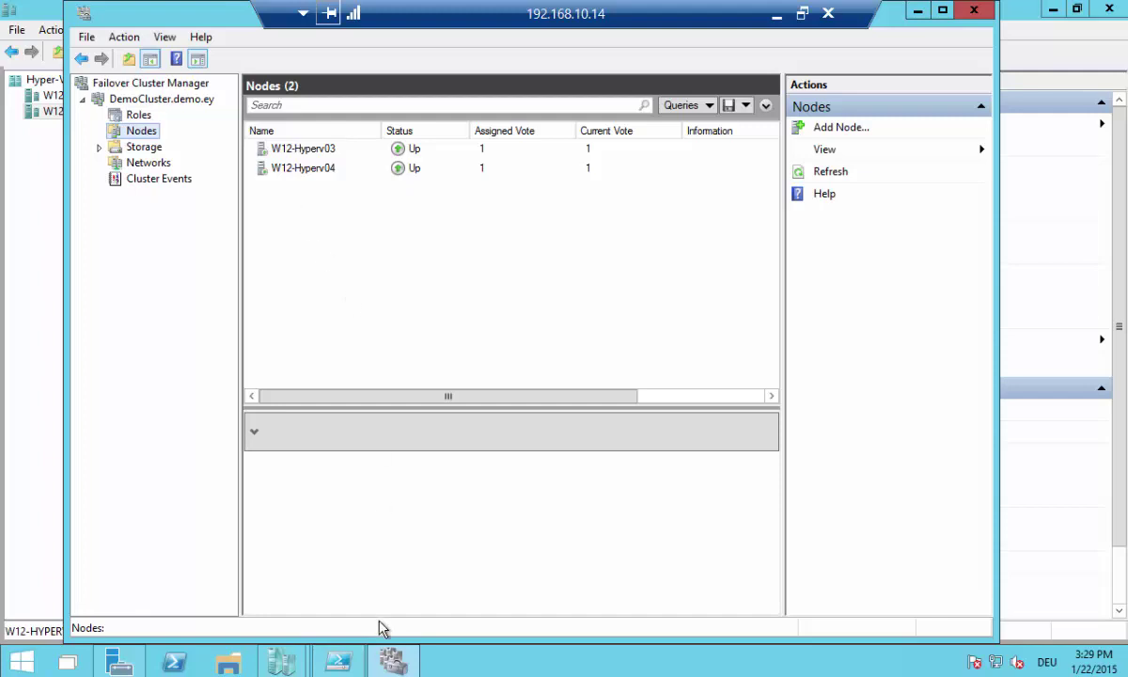
- Switch to PowerShell ISE and run only the script line "Get-cluster | fl ClusterFunctionalLevel" to query the cluster's functional level
{"action": "left_click", "coordinate": [341, 663]}
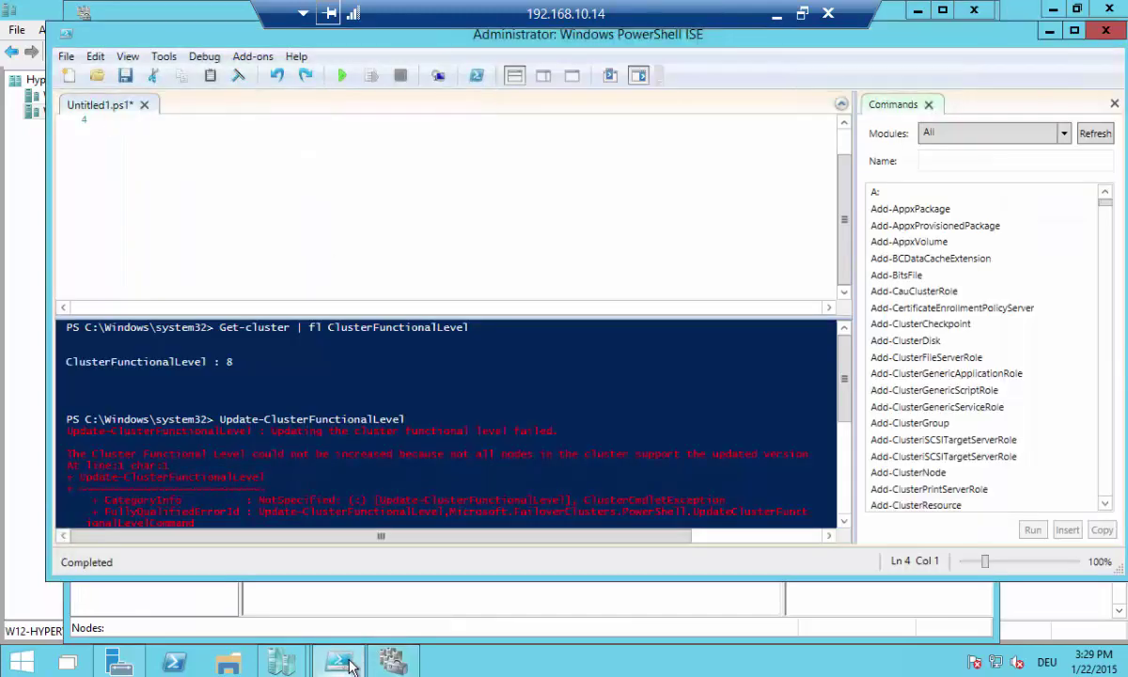
{"action": "scroll", "coordinate": [339, 226], "scroll_direction": "up", "scroll_amount": 1}
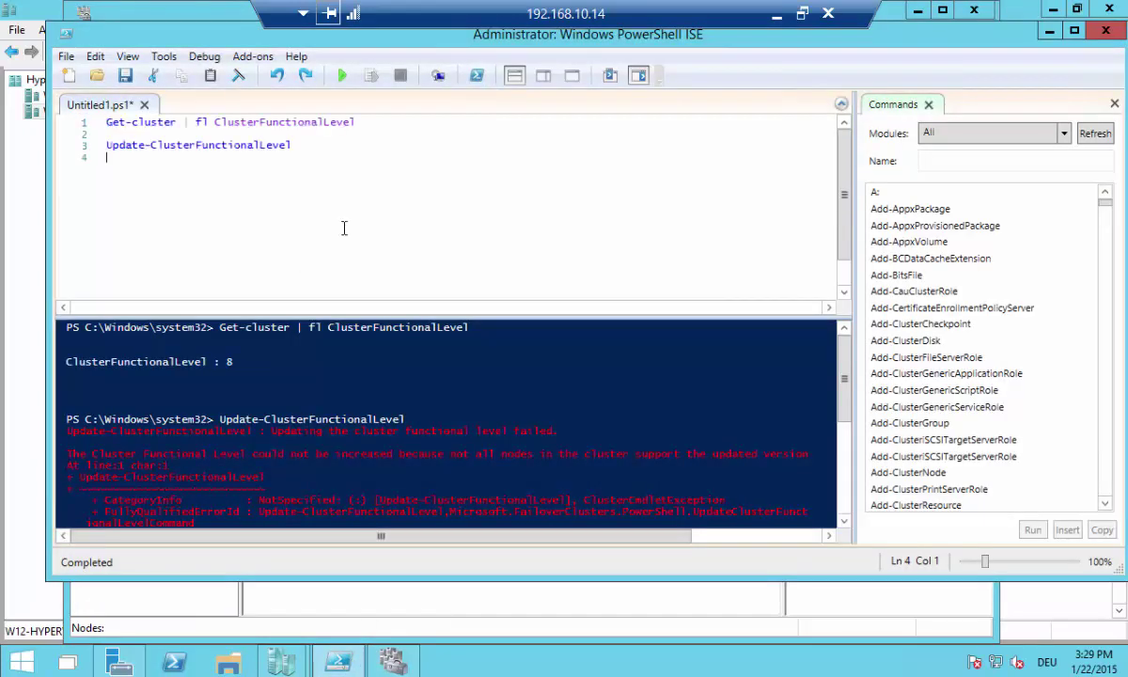
{"action": "left_click", "coordinate": [316, 121]}
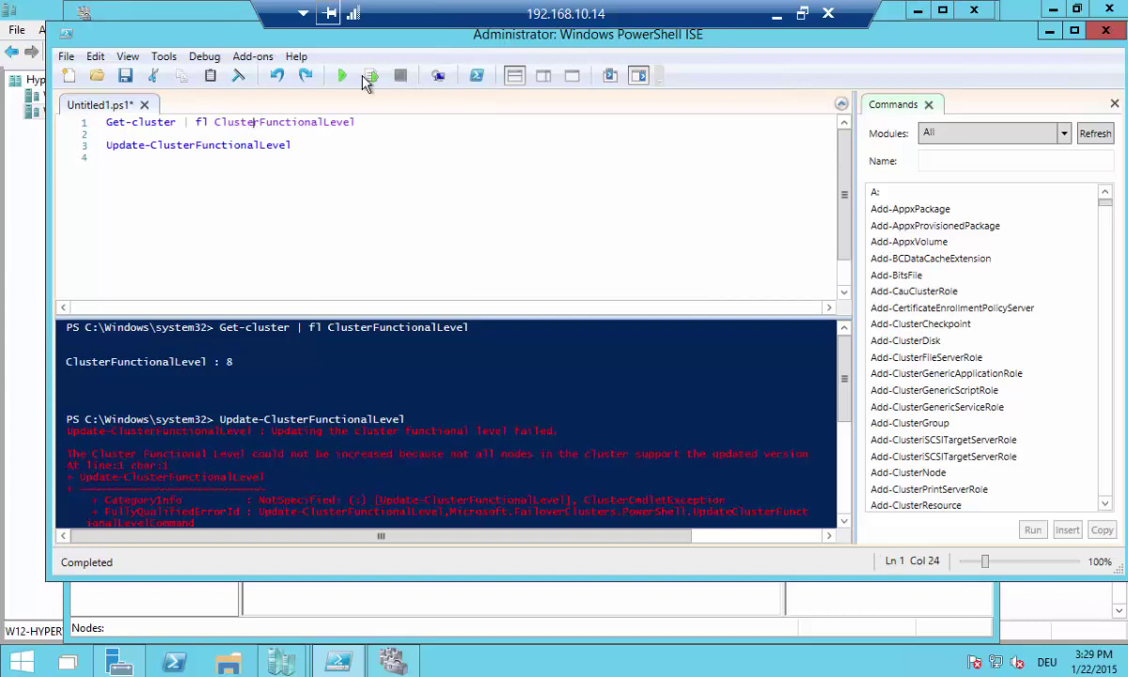
{"action": "left_click", "coordinate": [373, 76]}
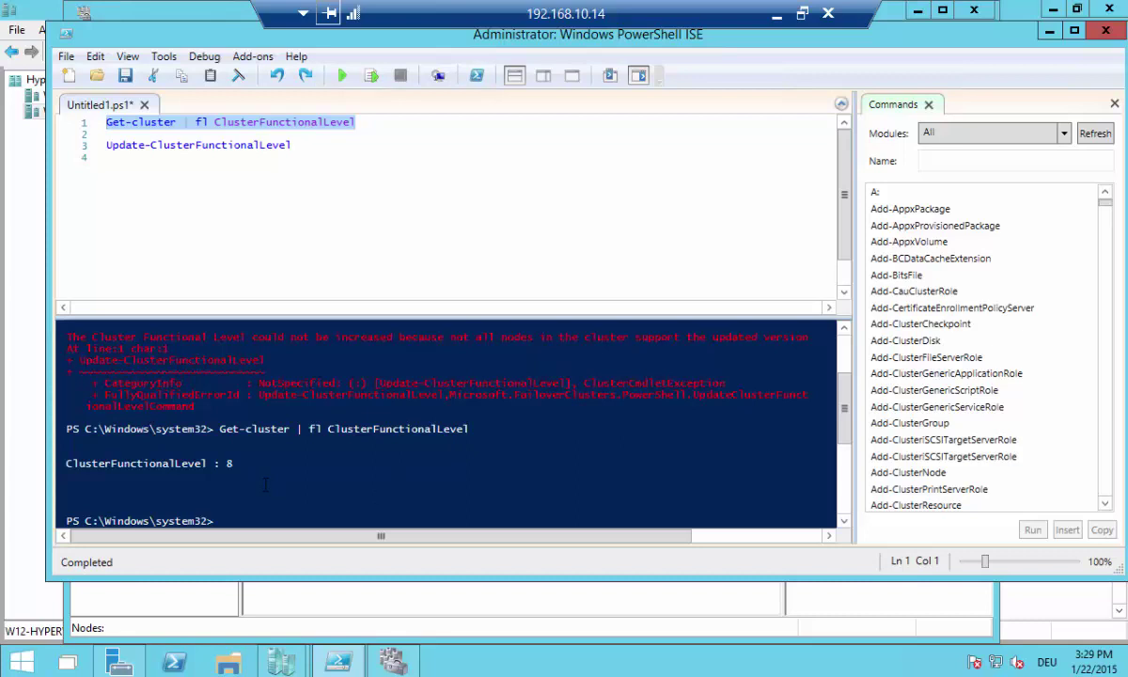
{"action": "left_click", "coordinate": [297, 147]}
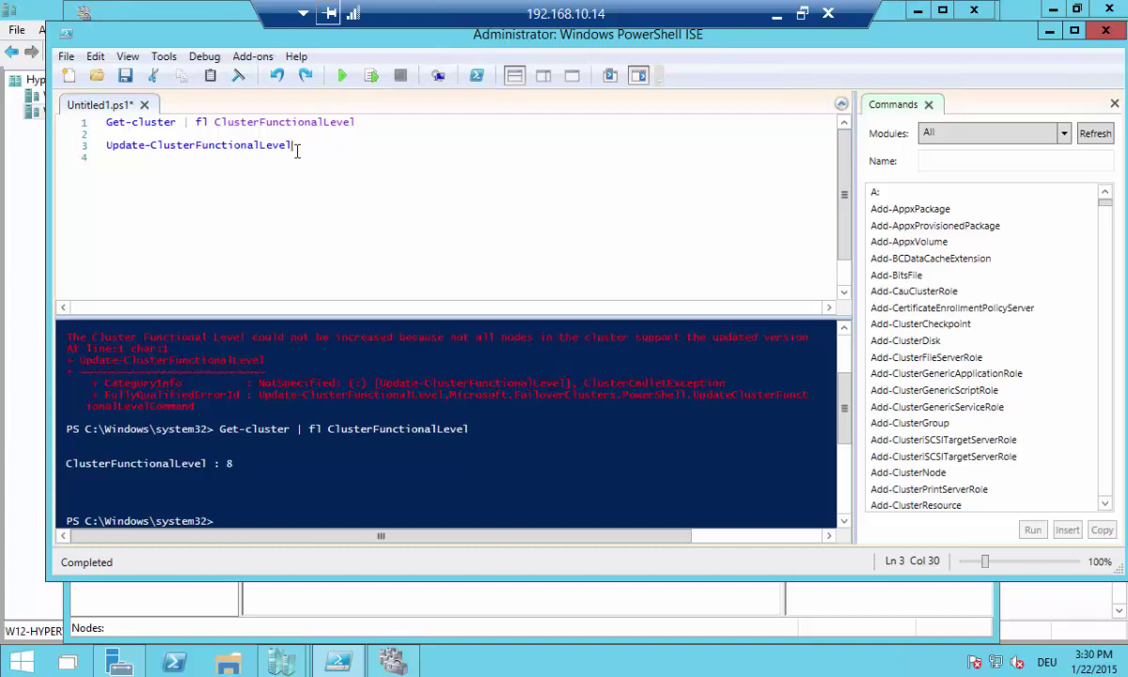
- Return to Failover Cluster Manager and examine the cluster roles and the Pause options available for node W12-Hyperv04
{"action": "left_click", "coordinate": [386, 666]}
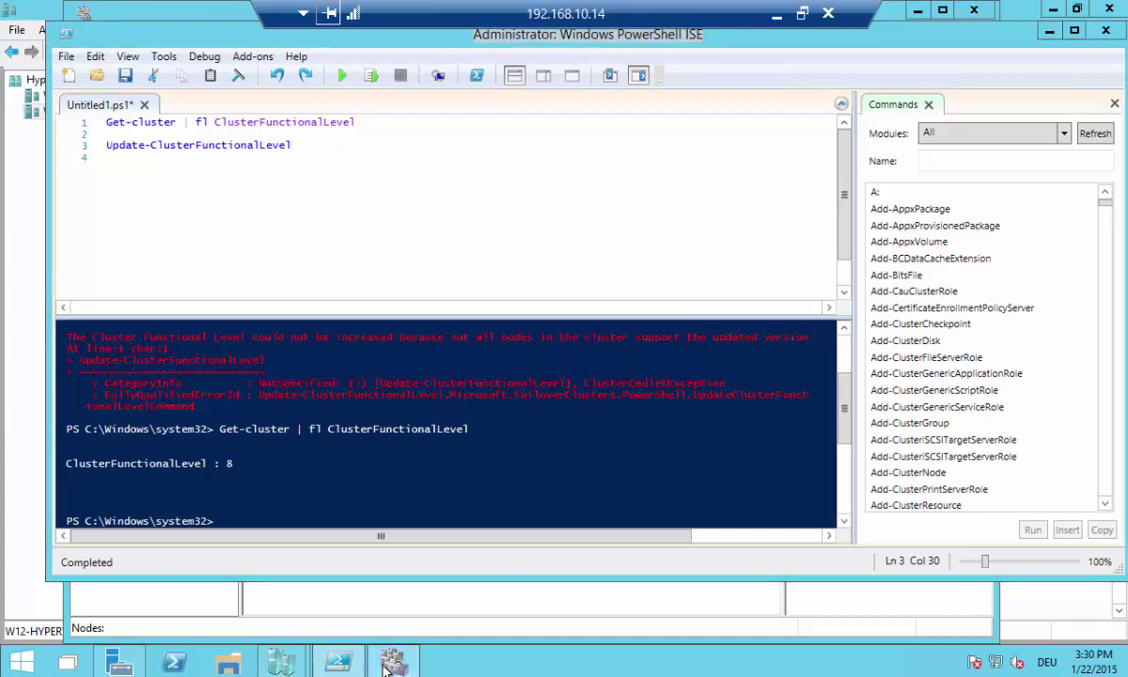
{"action": "left_click", "coordinate": [302, 173]}
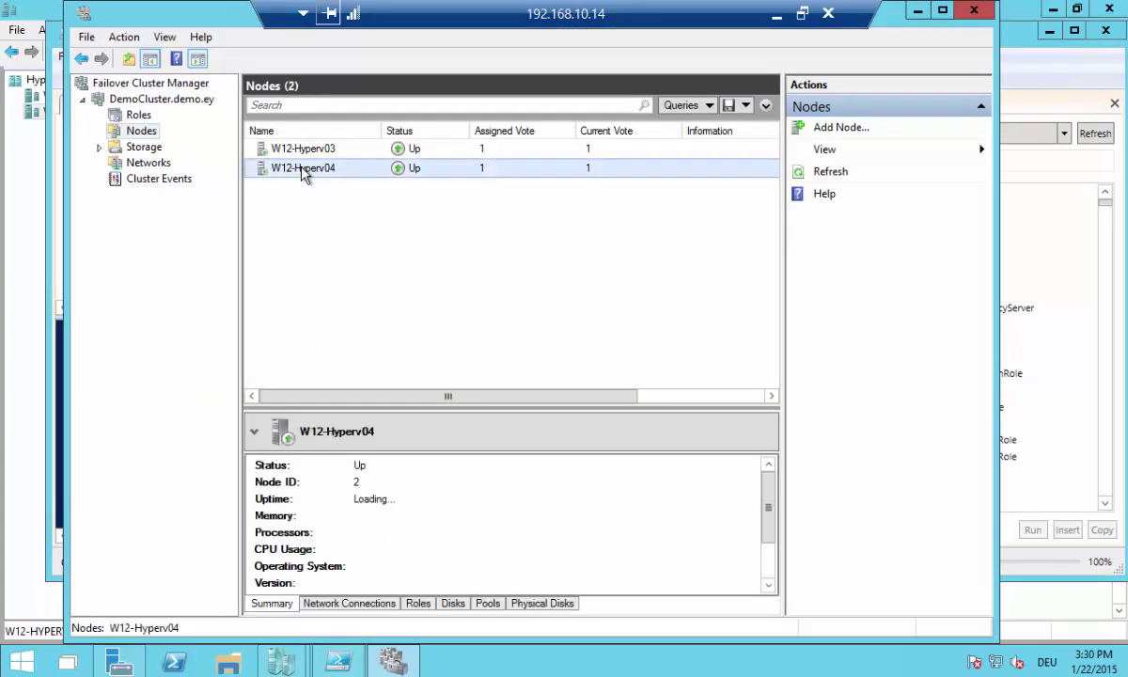
{"action": "right_click", "coordinate": [303, 173]}
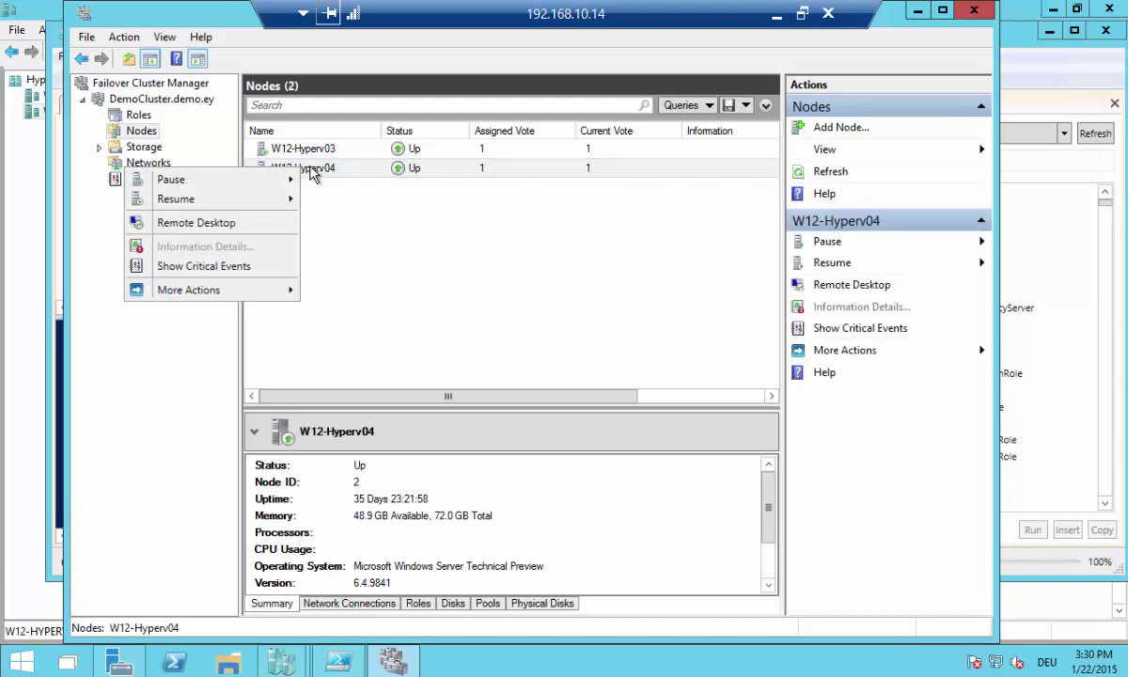
{"action": "left_click", "coordinate": [139, 116]}
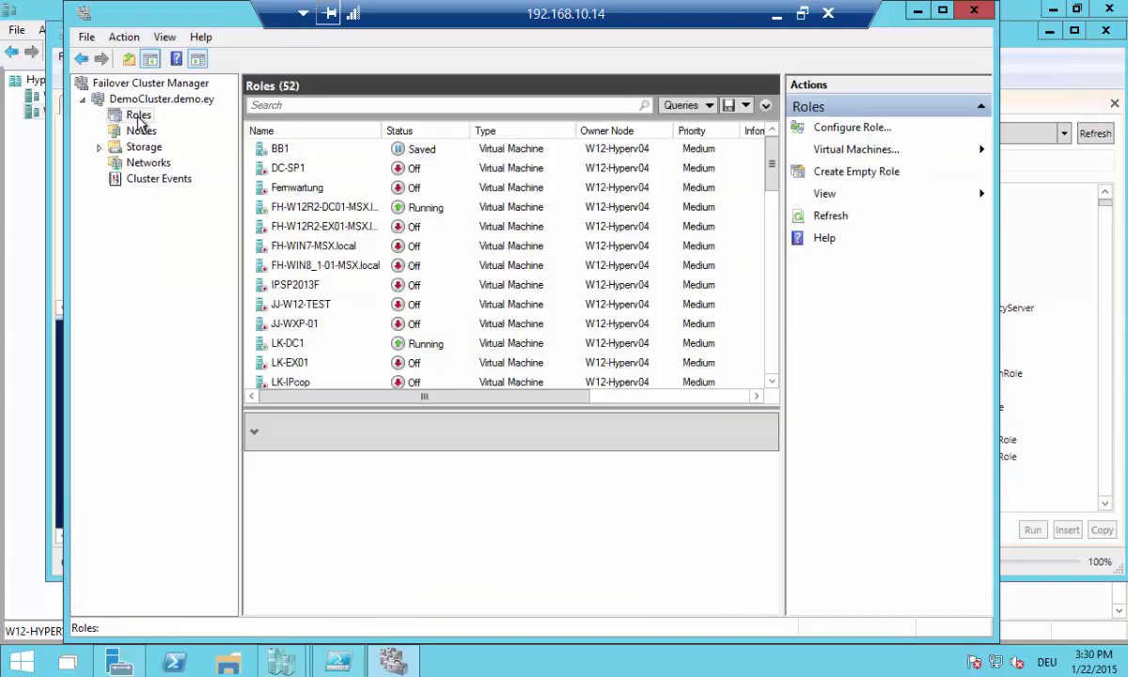
{"action": "left_click", "coordinate": [141, 131]}
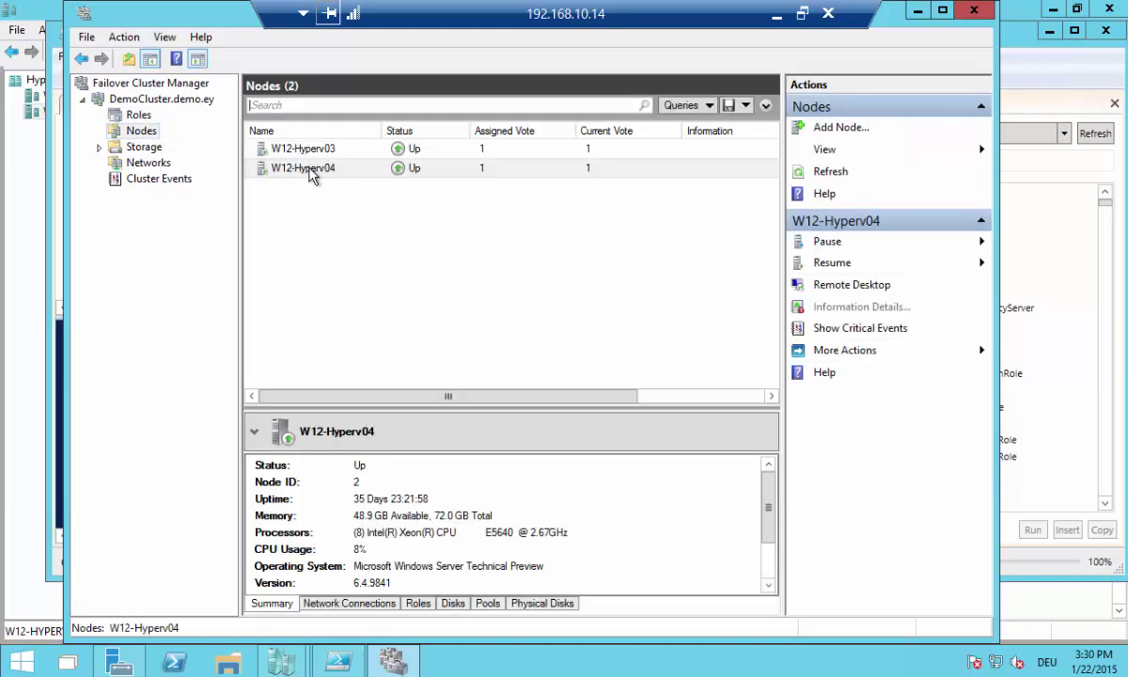
{"action": "right_click", "coordinate": [314, 177]}
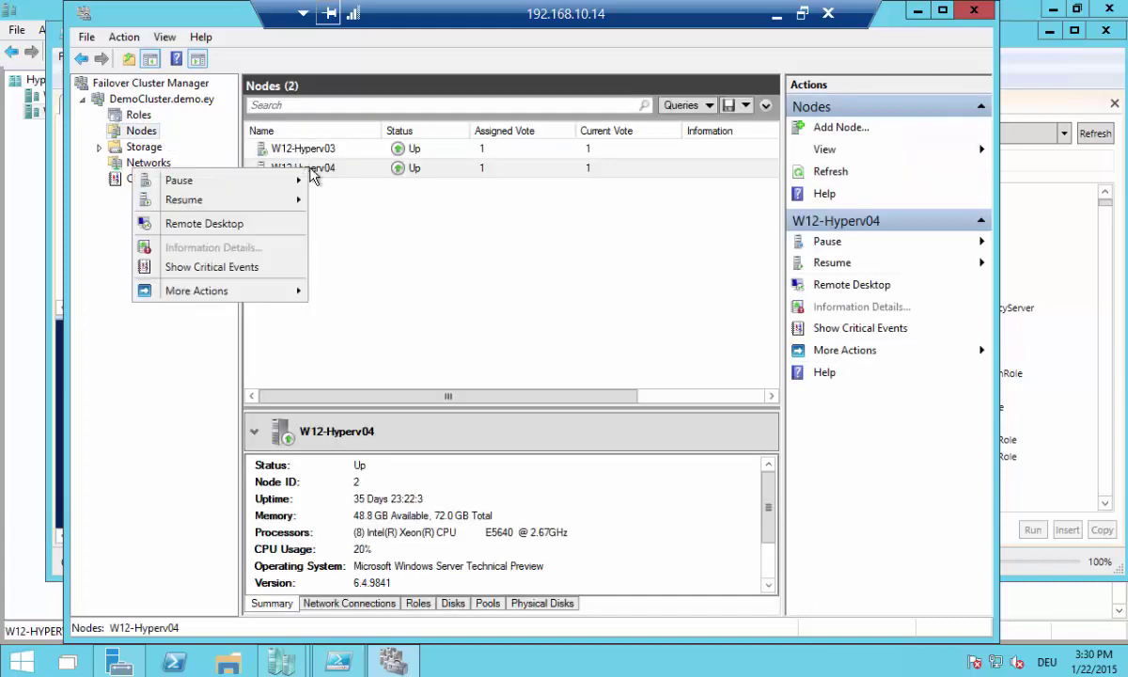
{"action": "mouse_move", "coordinate": [269, 186]}
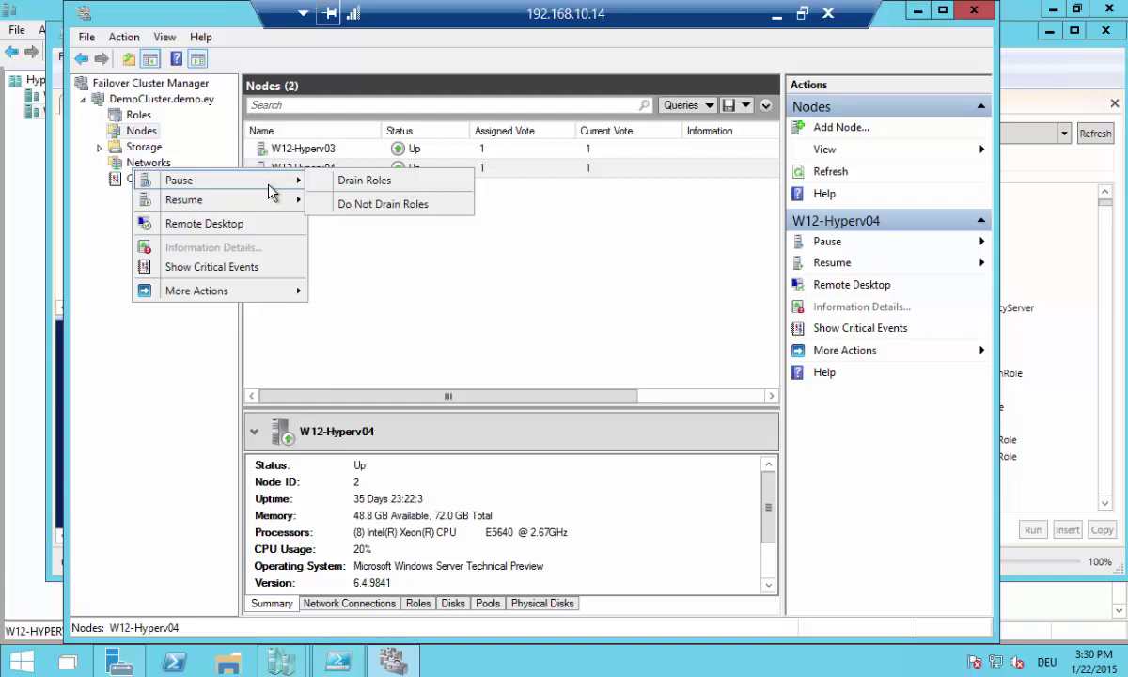
{"action": "left_click", "coordinate": [447, 275]}
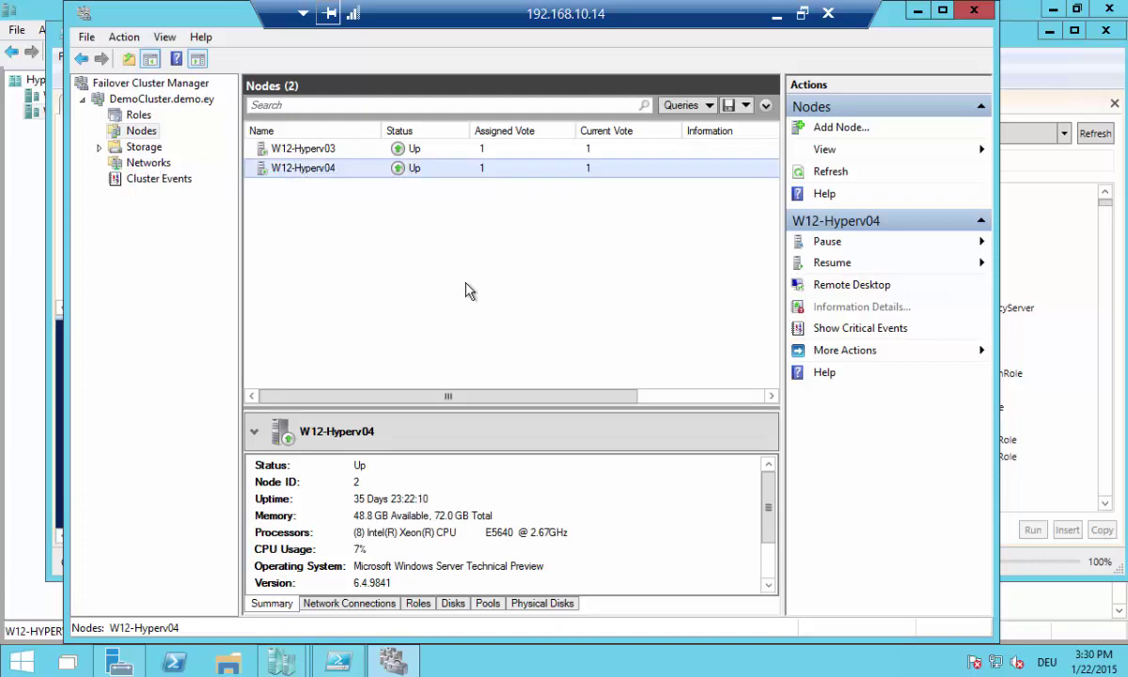
- Go back to PowerShell ISE and try to raise the cluster level by running only the line "Update-ClusterFunctionalLevel", accepting the irreversible change
{"action": "left_click", "coordinate": [918, 13]}
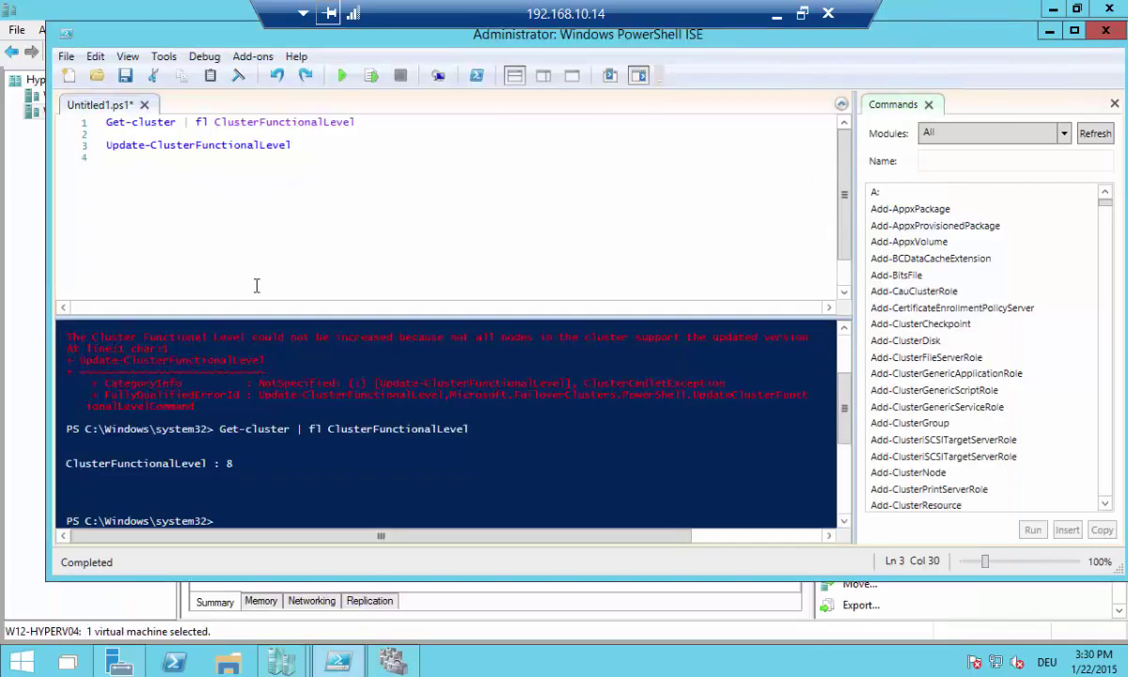
{"action": "left_click", "coordinate": [306, 150]}
{"action": "left_click", "coordinate": [373, 76]}
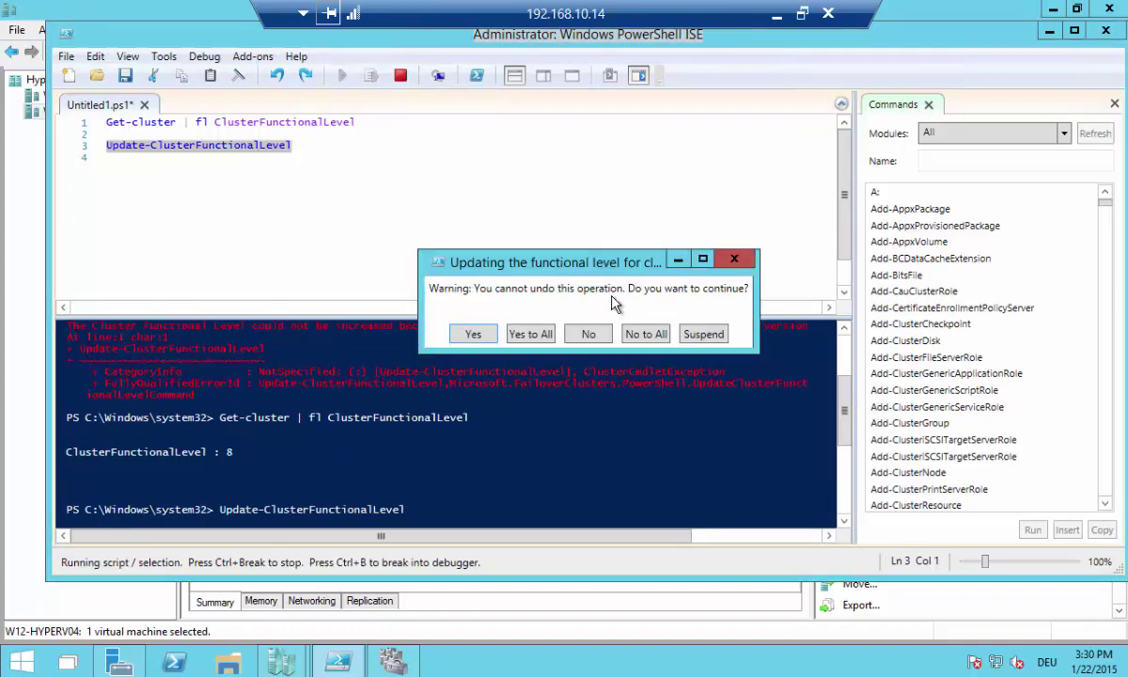
{"action": "left_click", "coordinate": [466, 339]}
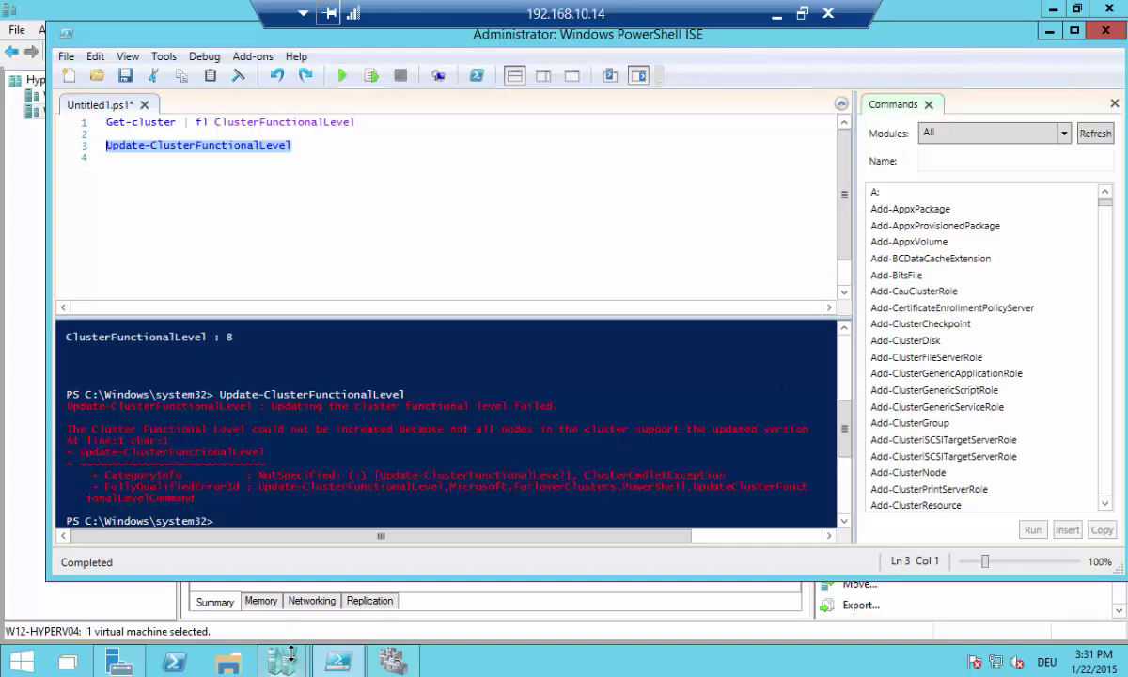
- Switch to Hyper-V Manager, examine the alternate-user credentials option for connecting to server 192.168.10.13, and cancel without connecting
{"action": "mouse_move", "coordinate": [287, 658]}
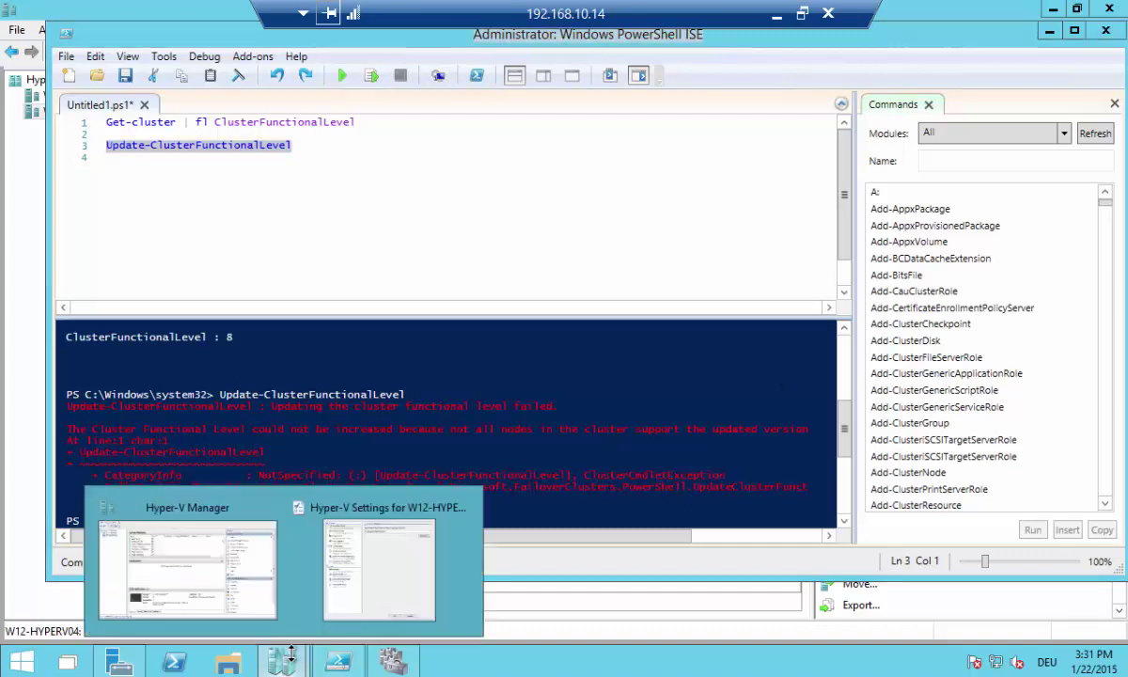
{"action": "left_click", "coordinate": [225, 583]}
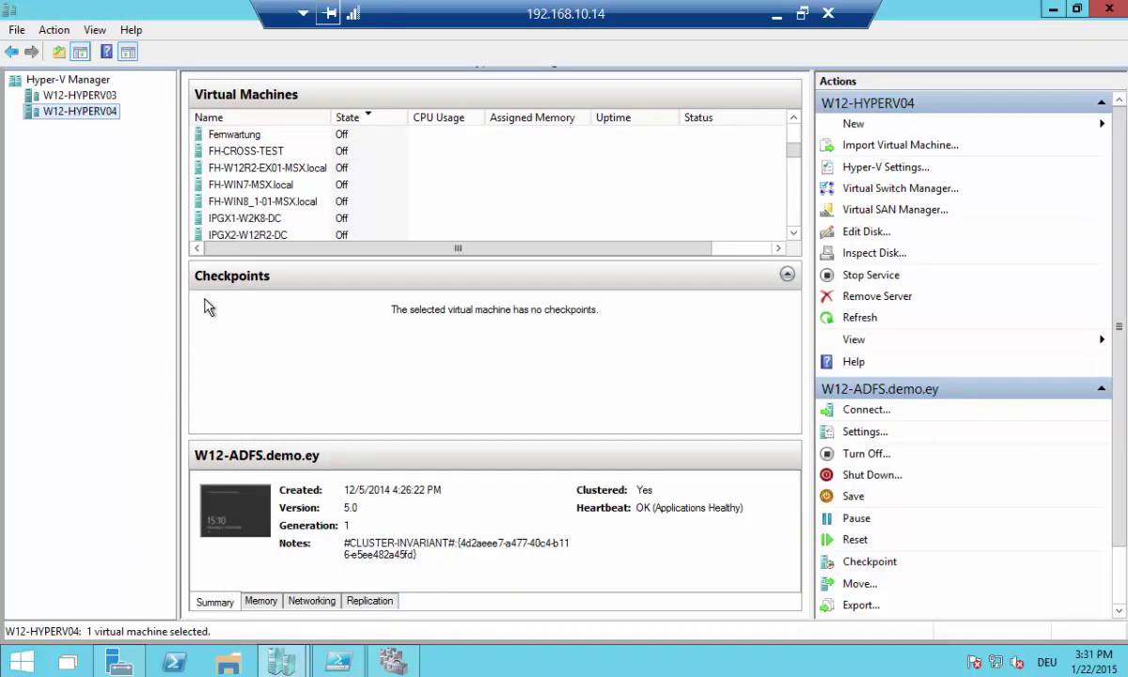
{"action": "right_click", "coordinate": [70, 81]}
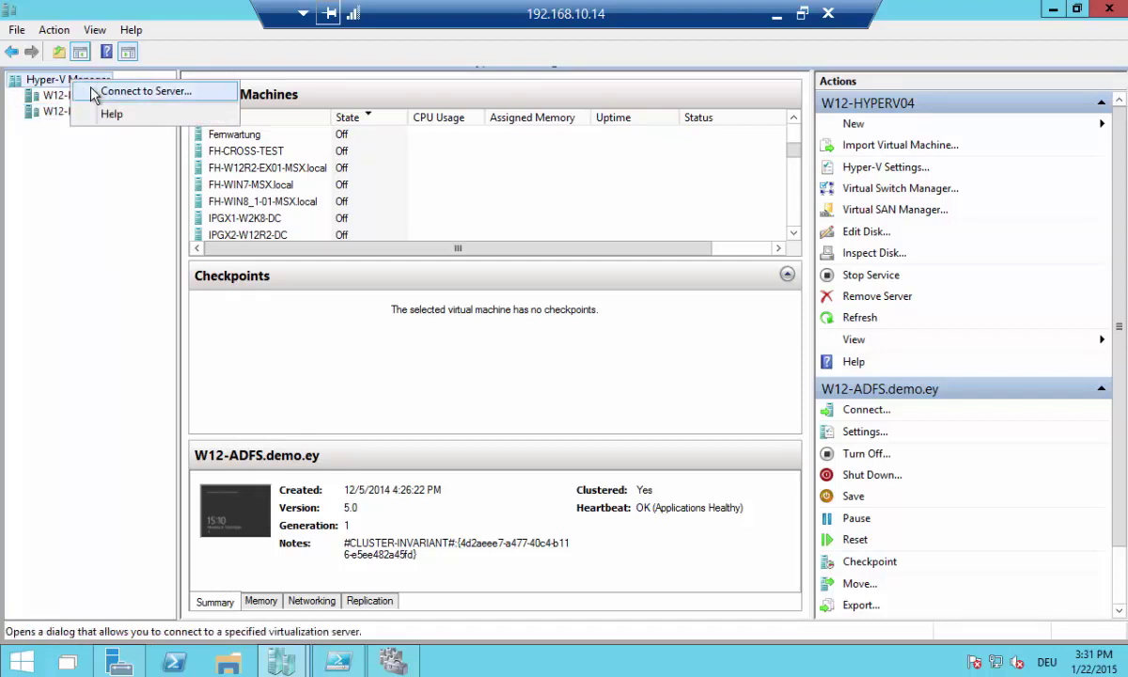
{"action": "left_click", "coordinate": [95, 95]}
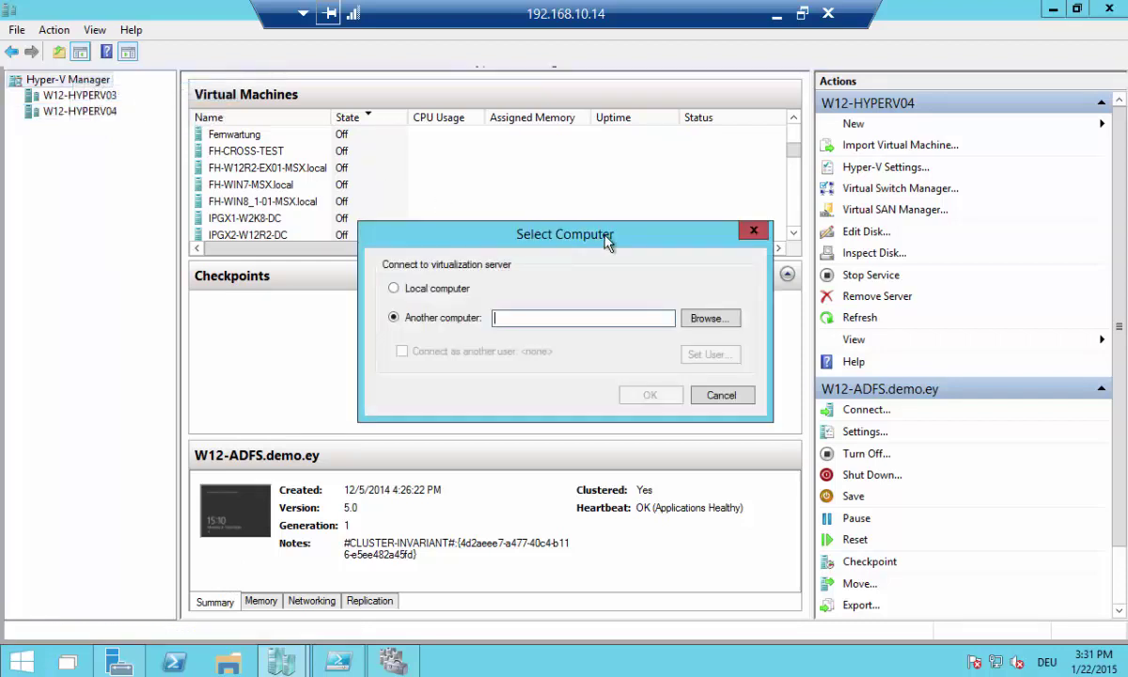
{"action": "type", "text": "192.168.10.13"}
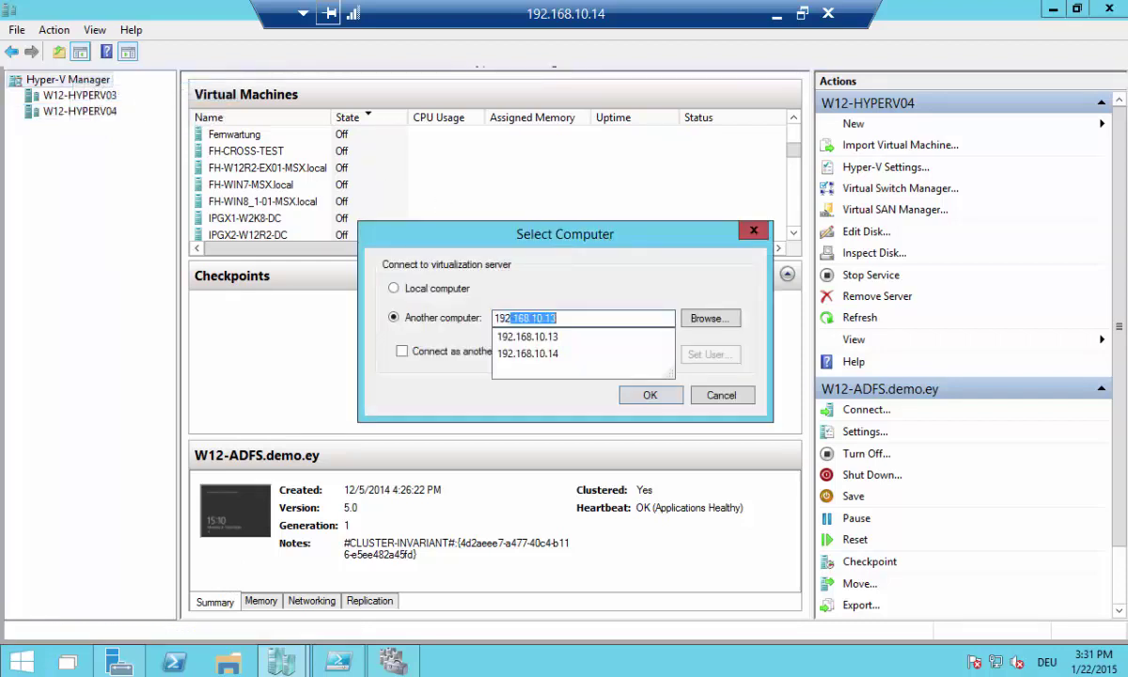
{"action": "left_click", "coordinate": [550, 336]}
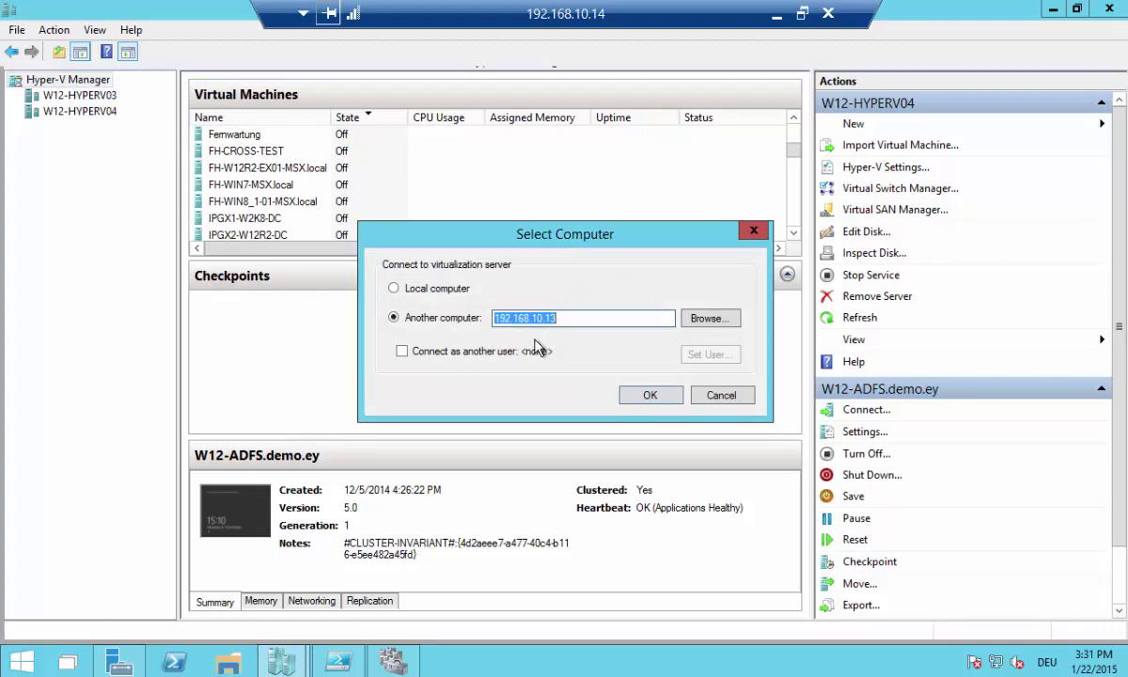
{"action": "left_click", "coordinate": [402, 351]}
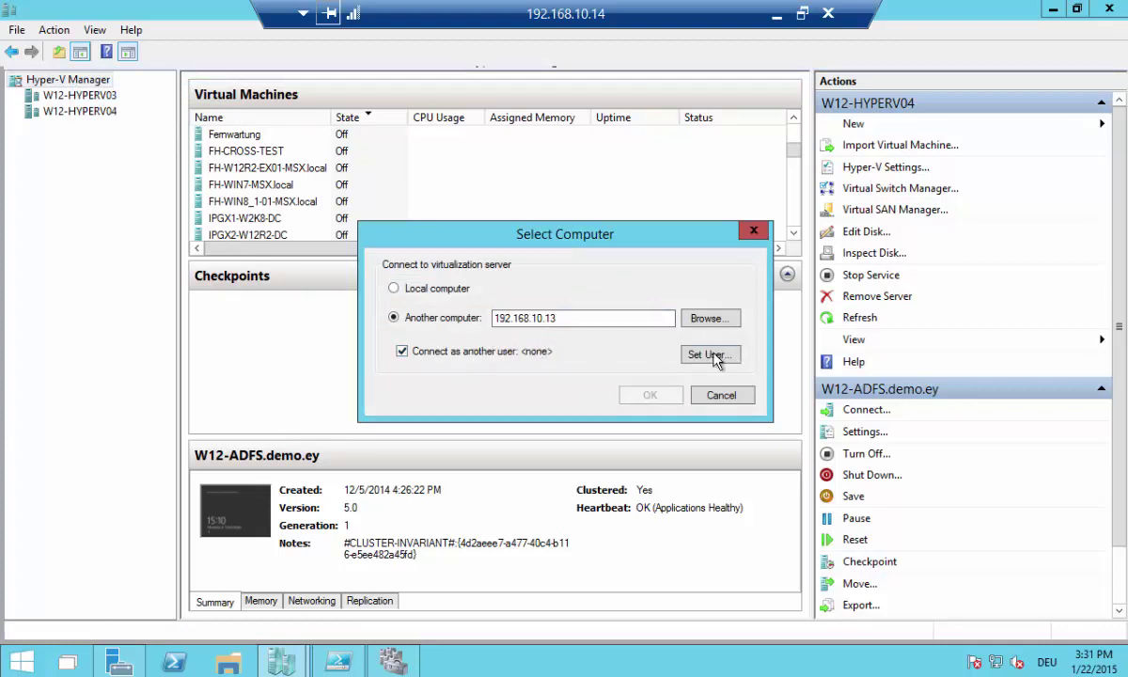
{"action": "left_click", "coordinate": [714, 358]}
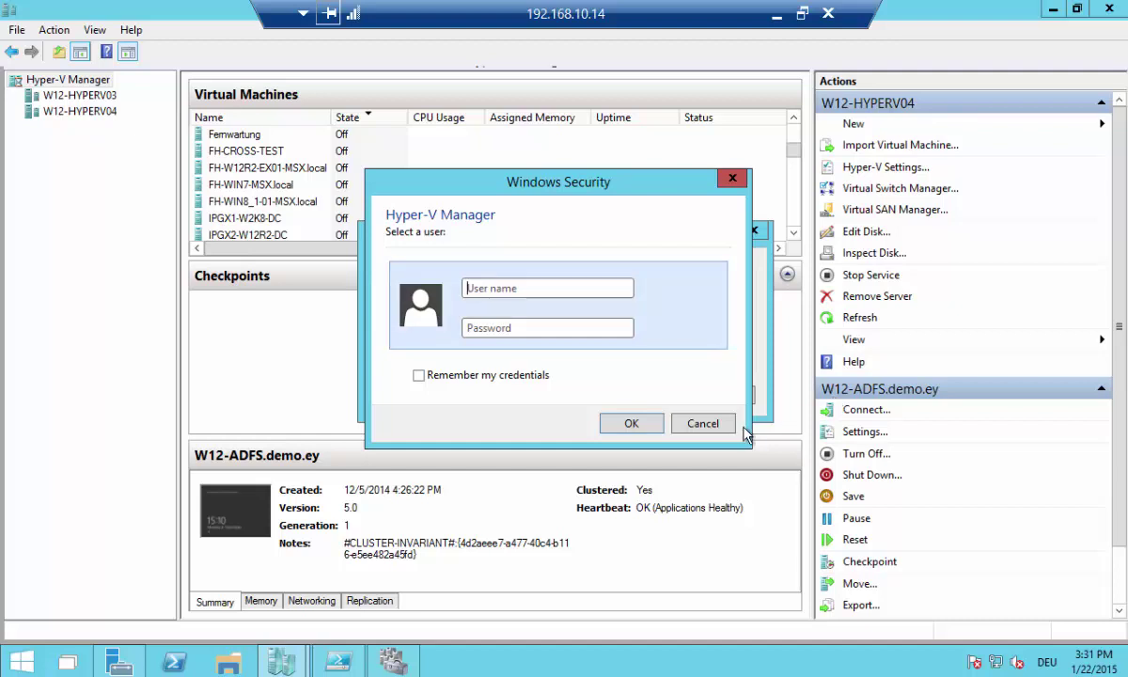
{"action": "left_click", "coordinate": [707, 425]}
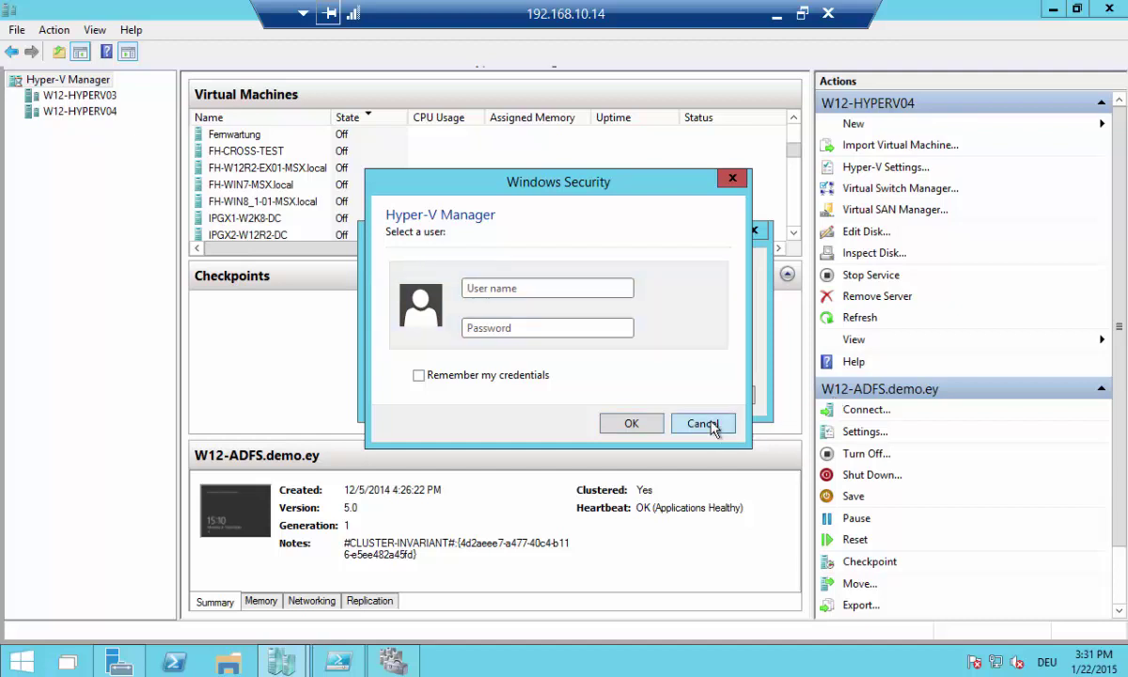
{"action": "left_click", "coordinate": [720, 399]}
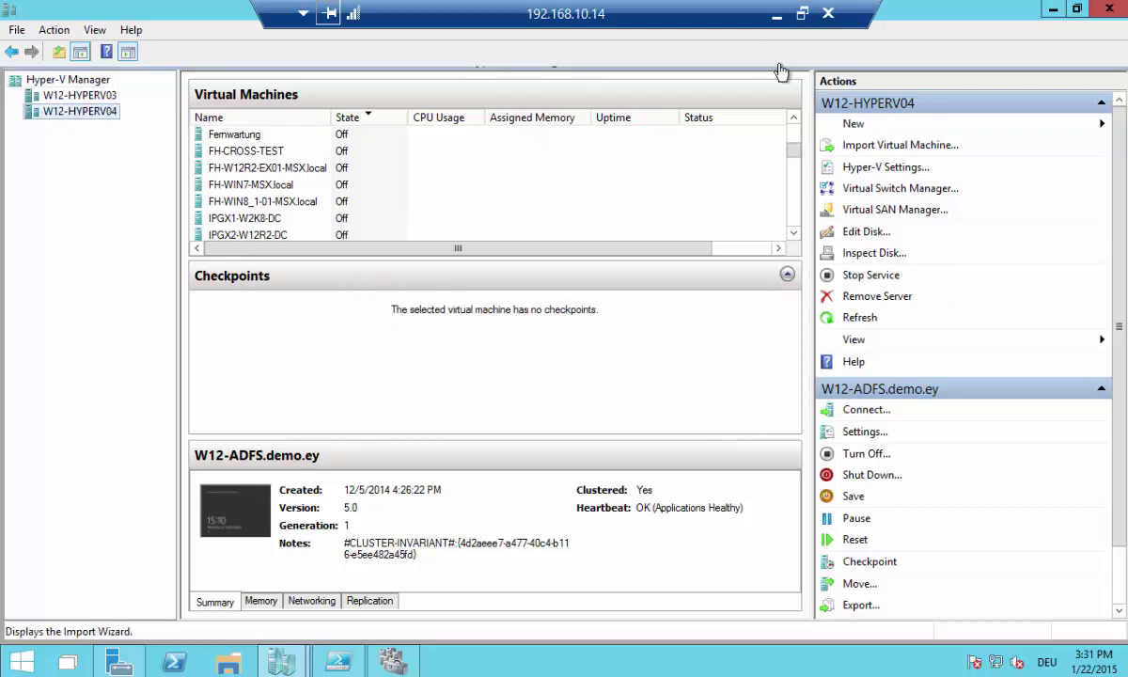
- Minimise the remote sessions to return to the local desktop and bring up the local Hyper-V Manager
{"action": "left_click", "coordinate": [776, 21]}
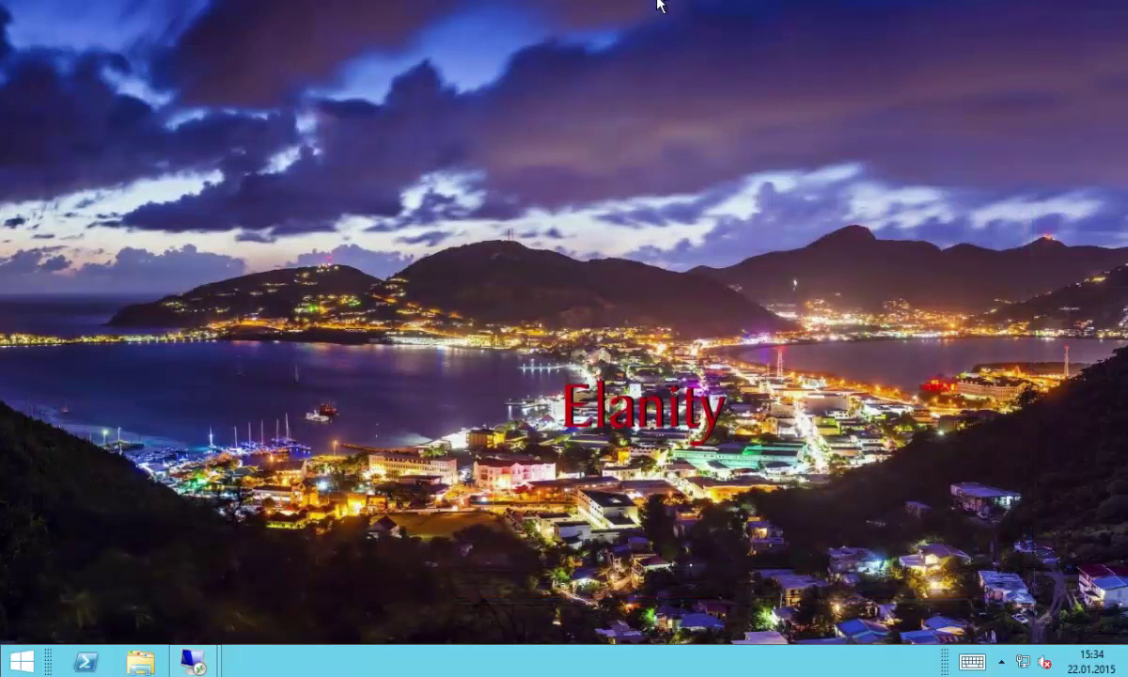
{"action": "mouse_move", "coordinate": [649, 4]}
{"action": "left_click", "coordinate": [774, 19]}
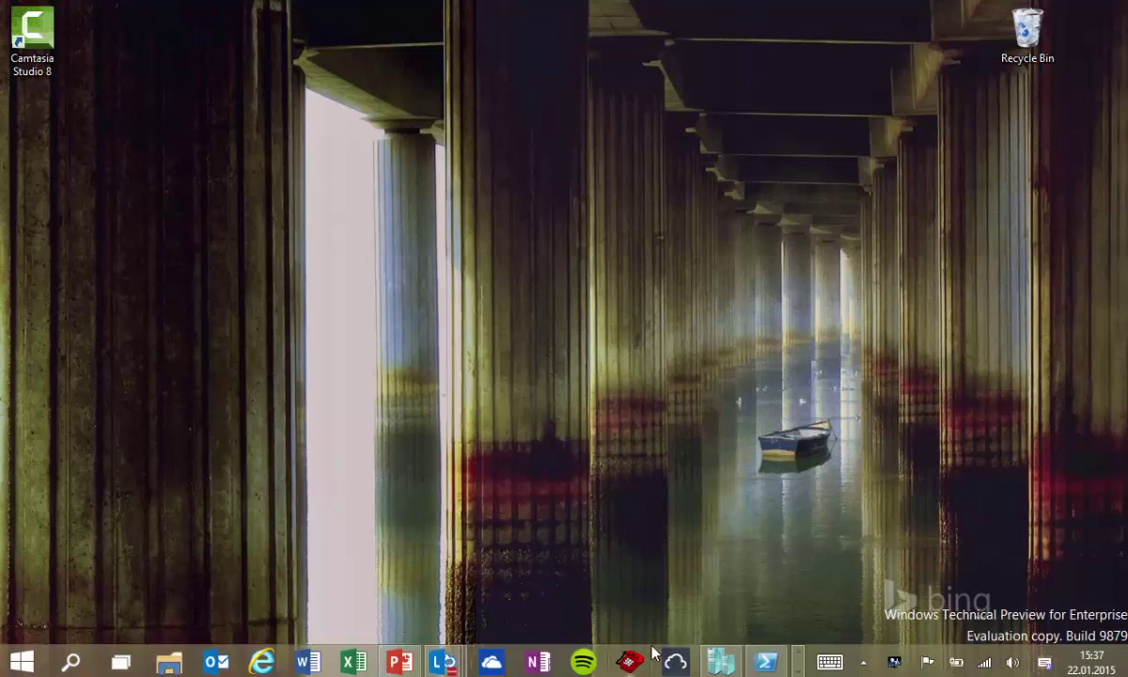
{"action": "left_click", "coordinate": [722, 663]}
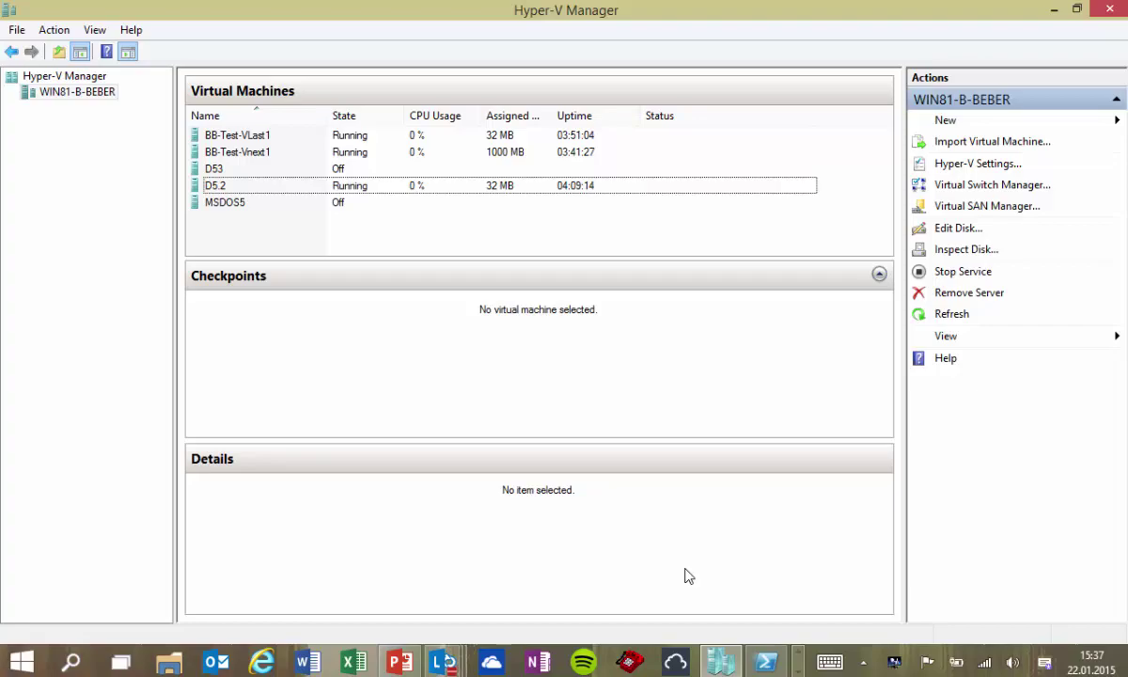
{"action": "key", "text": "super+d"}
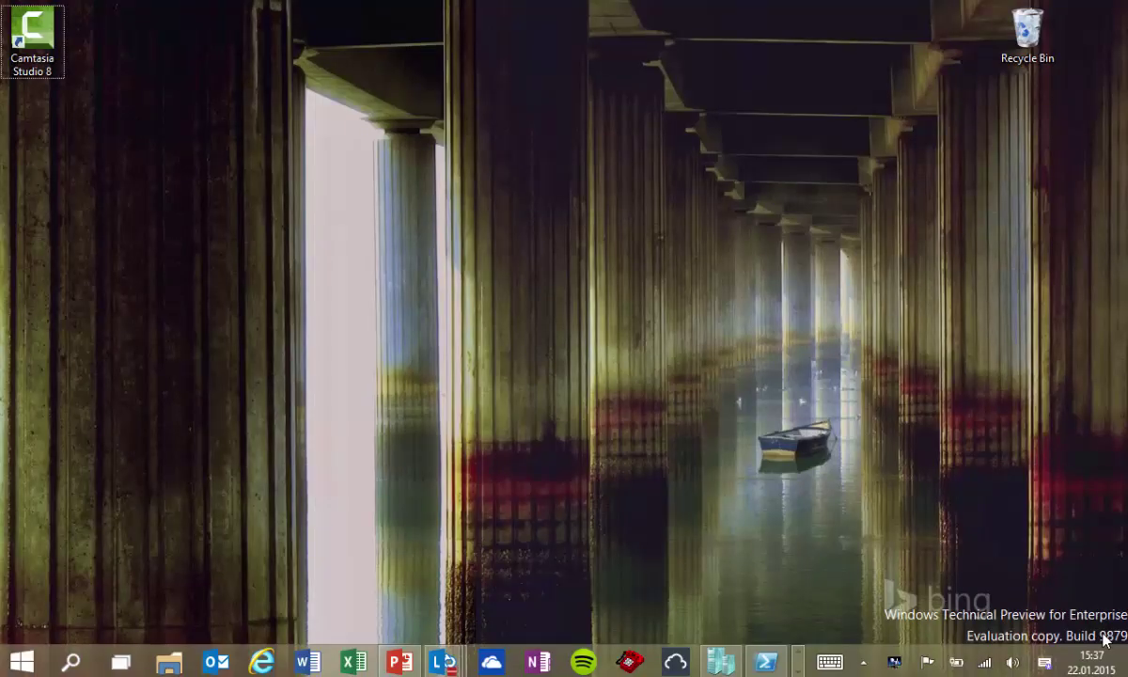
{"action": "key", "text": "super+d"}
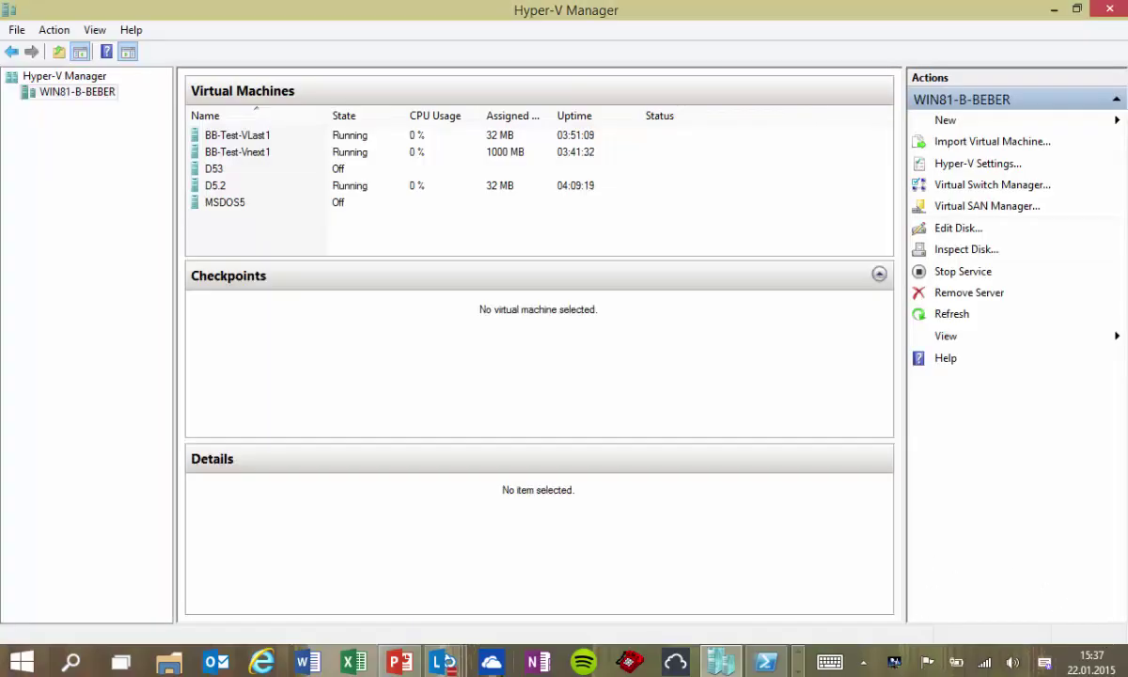
- Switch to the local PowerShell ISE and run only the script line "Get-VM -name MSDOS5 | fl version" to query the VM's configuration version
{"action": "scroll", "coordinate": [663, 624], "scroll_direction": "down", "scroll_amount": 1}
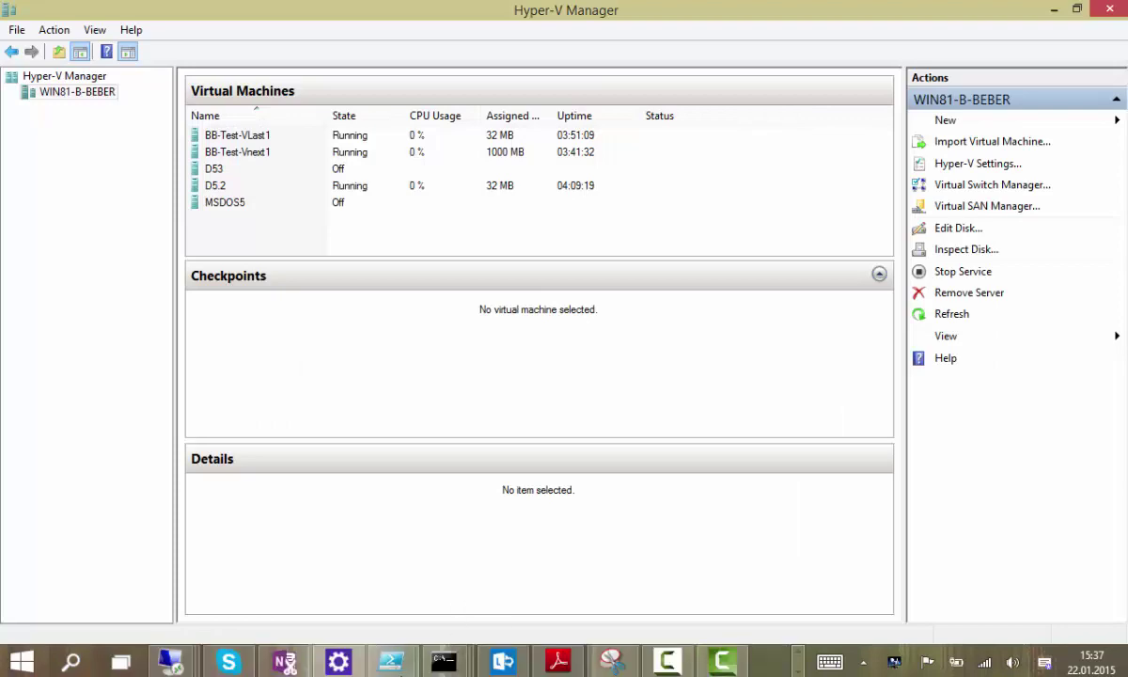
{"action": "mouse_move", "coordinate": [388, 670]}
{"action": "left_click", "coordinate": [474, 558]}
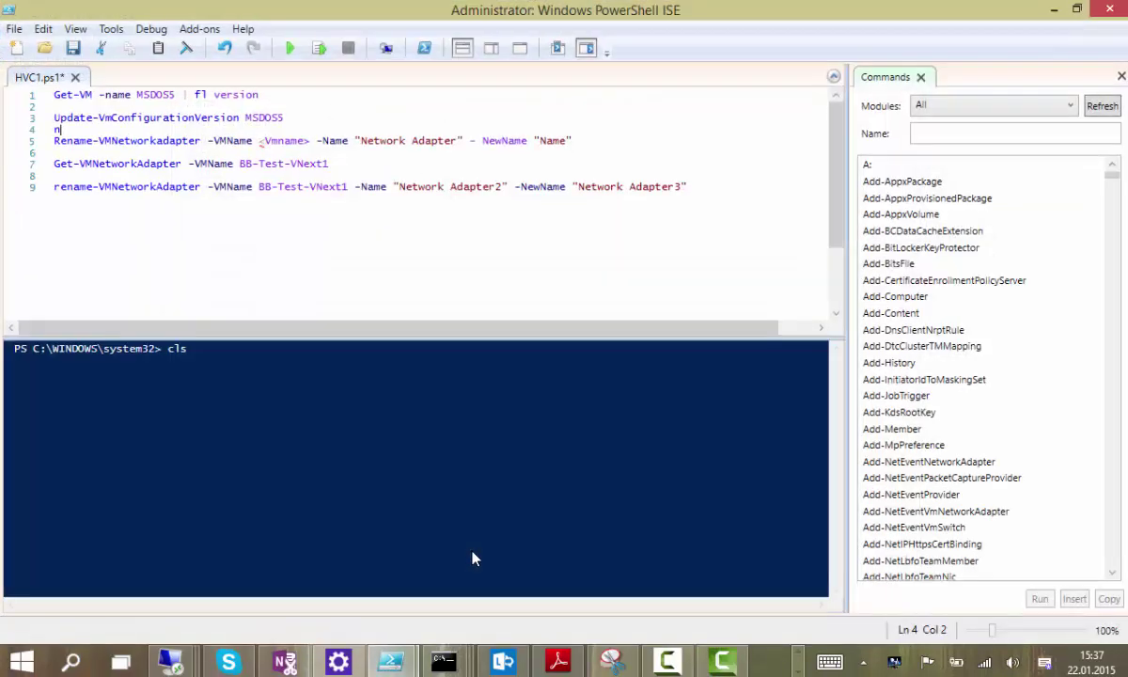
{"action": "left_click", "coordinate": [254, 91]}
{"action": "left_click", "coordinate": [320, 53]}
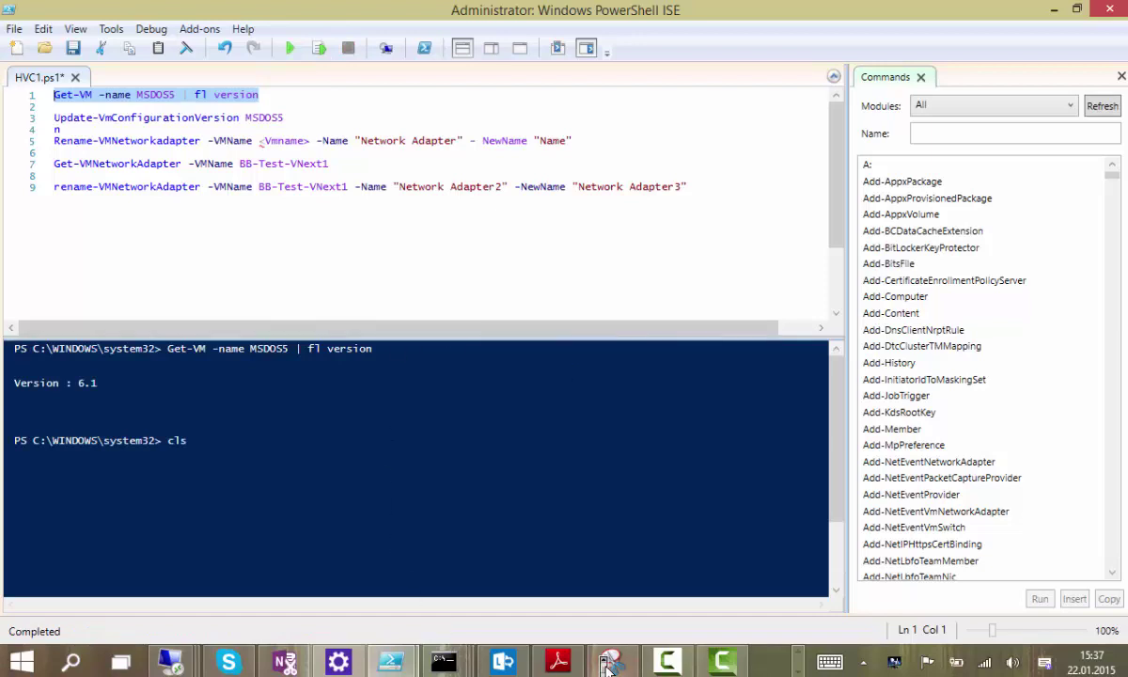
- Return to the local Hyper-V Manager and view the summary details of virtual machine BB-Test-Vnext1
{"action": "left_click", "coordinate": [797, 667]}
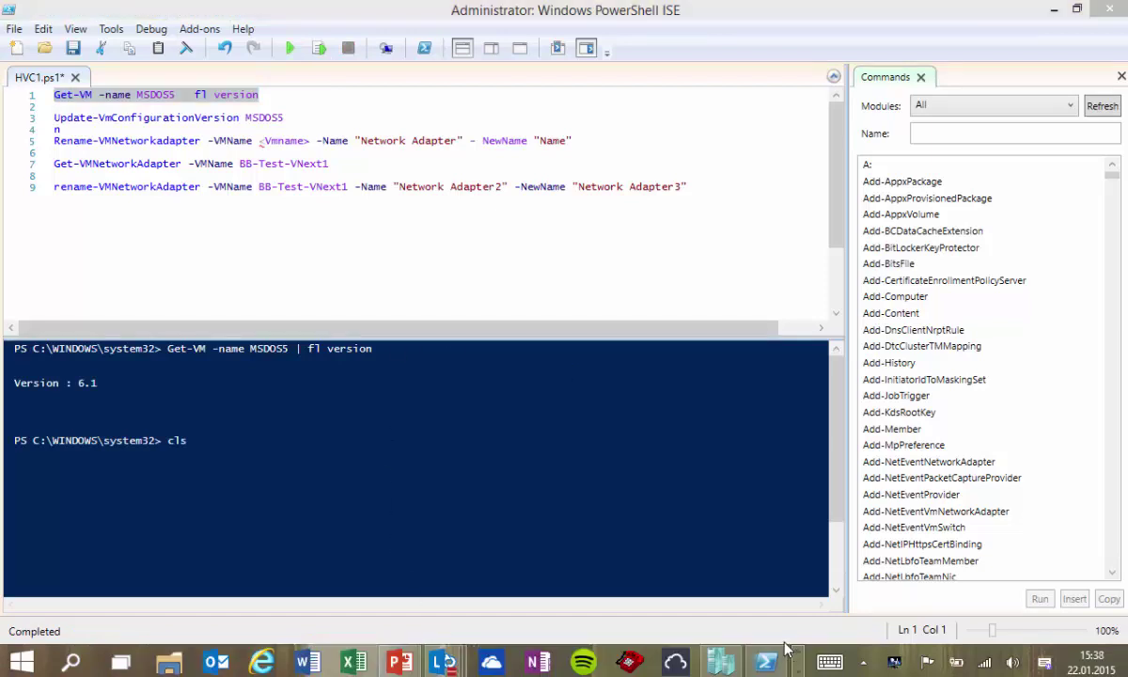
{"action": "left_click", "coordinate": [722, 661]}
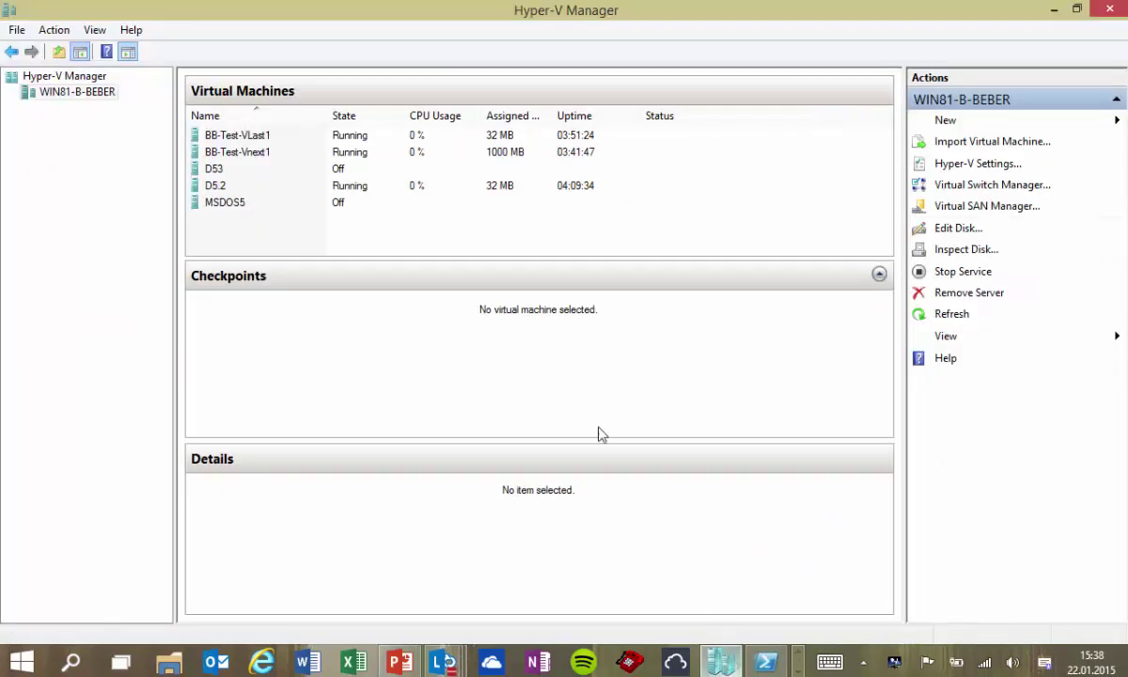
{"action": "left_click", "coordinate": [273, 152]}
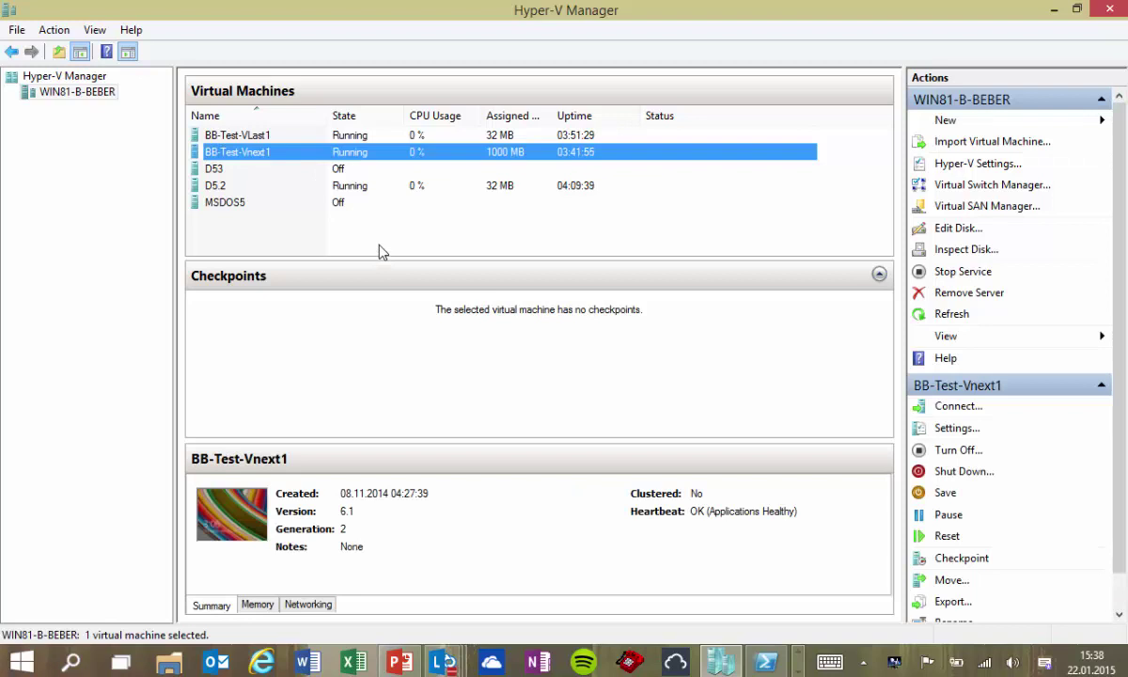
- Select the BB-Test-VLast1 virtual machine and open a console connection to it
{"action": "key", "text": "Up"}
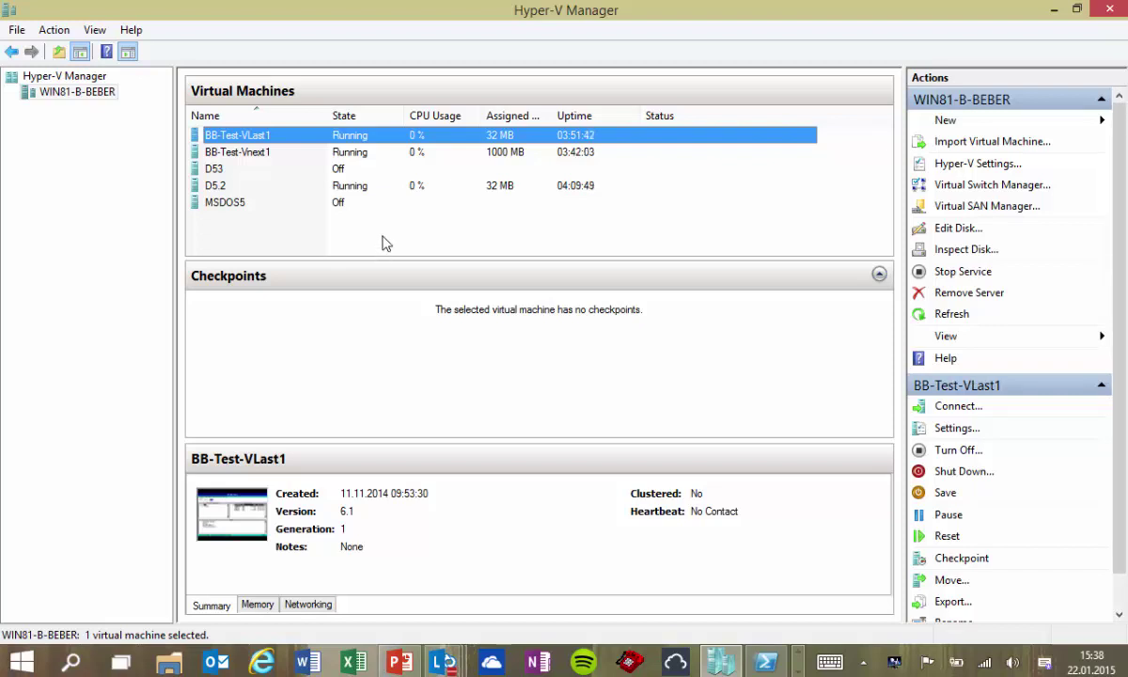
{"action": "right_click", "coordinate": [519, 138]}
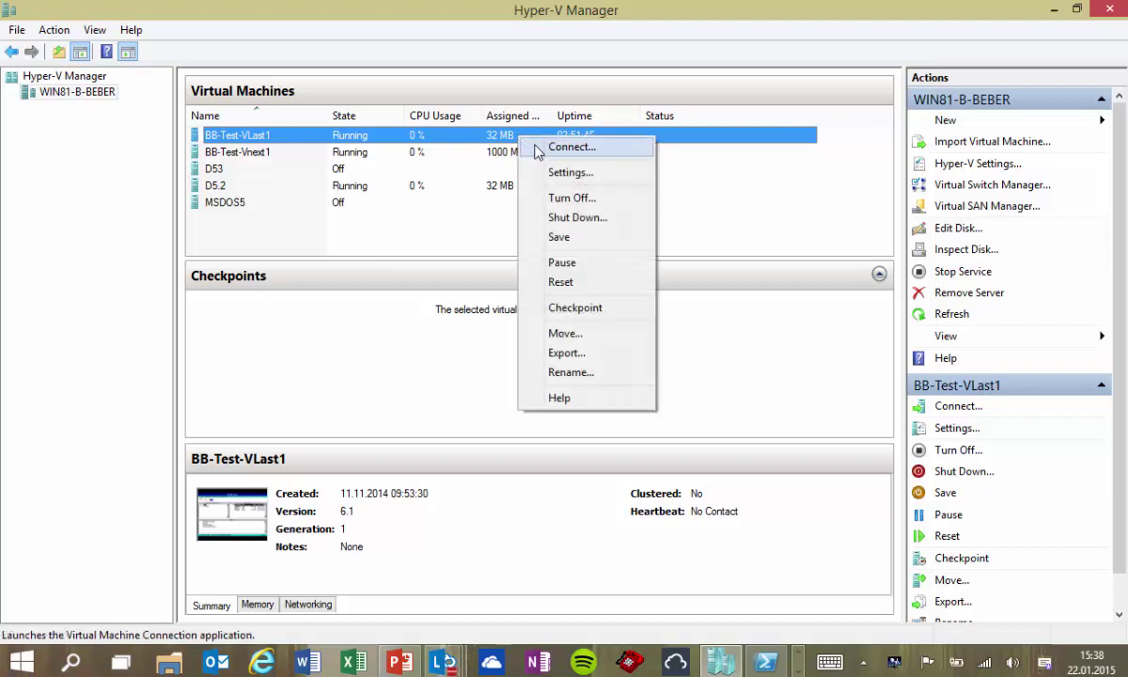
{"action": "left_click", "coordinate": [538, 148]}
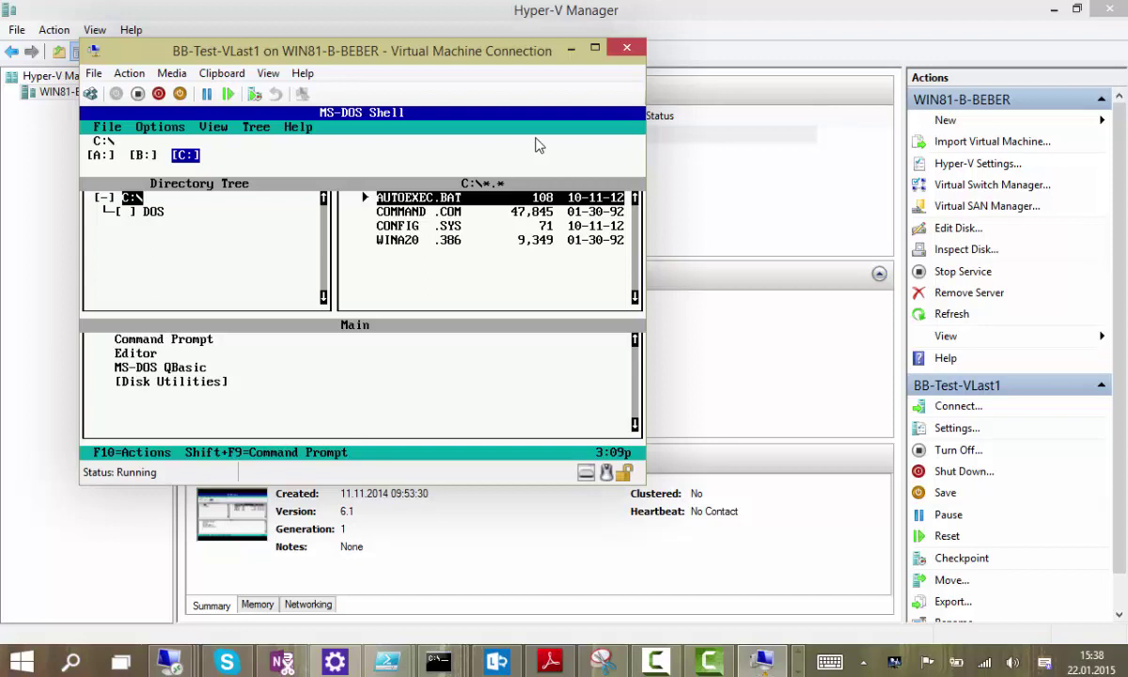
- Close the BB-Test-VLast1 console, view the MSDOS5 virtual machine's summary, and briefly check the PowerShell ISE before returning to Hyper-V Manager
{"action": "left_click", "coordinate": [627, 51]}
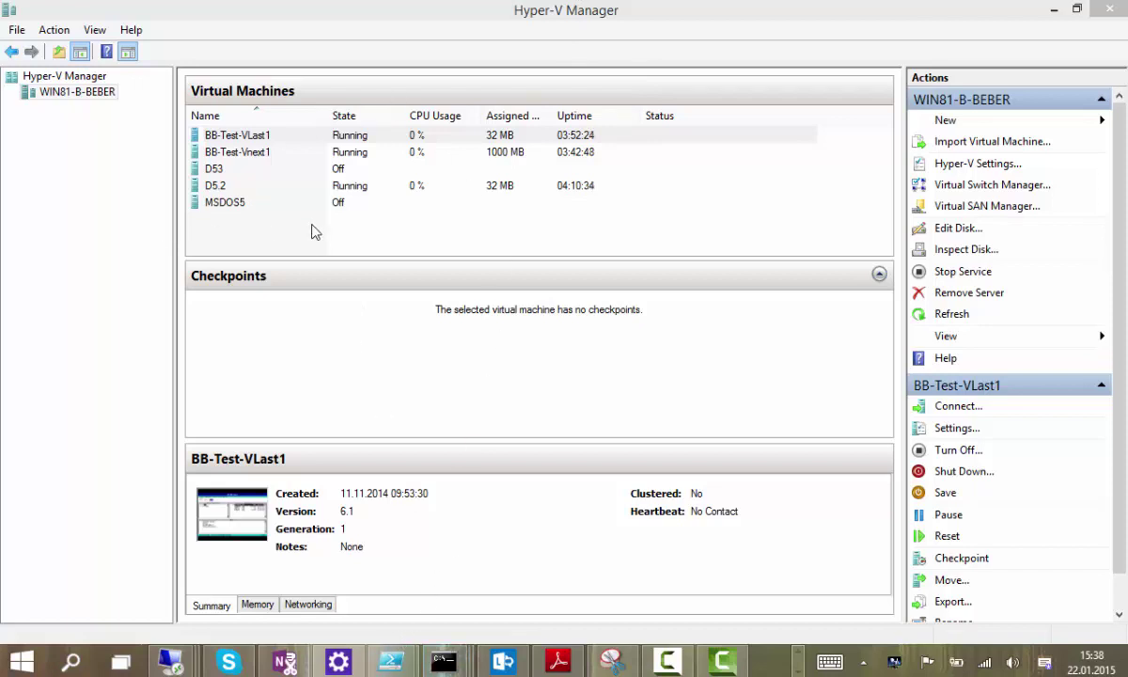
{"action": "left_click", "coordinate": [262, 204]}
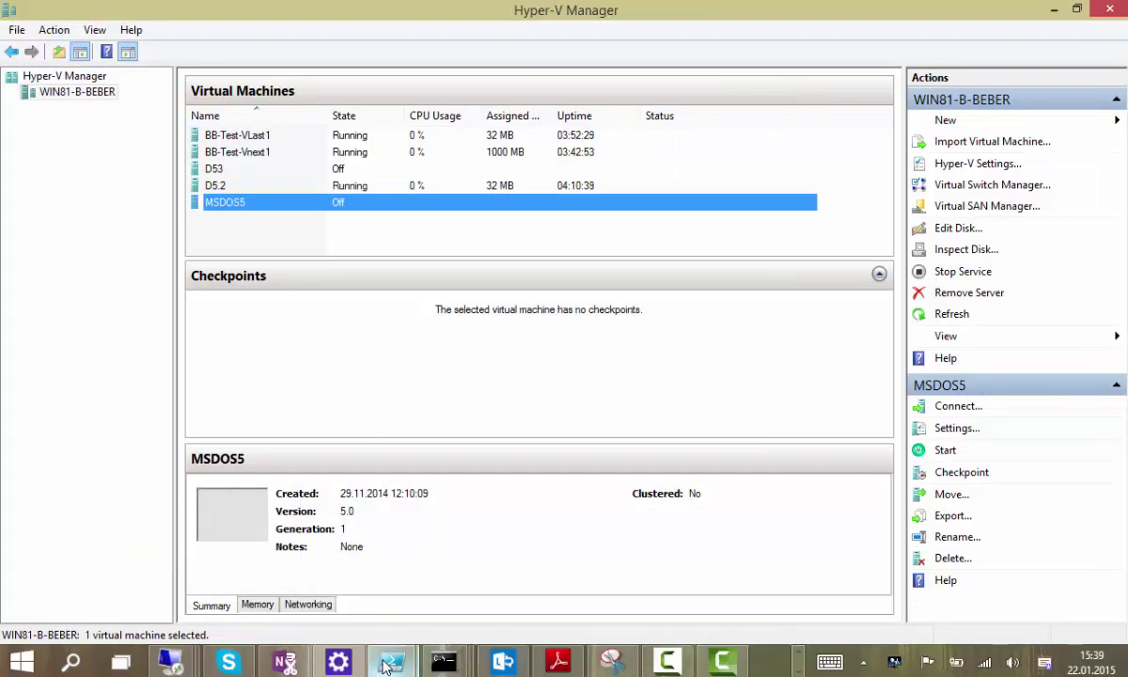
{"action": "left_click", "coordinate": [453, 597]}
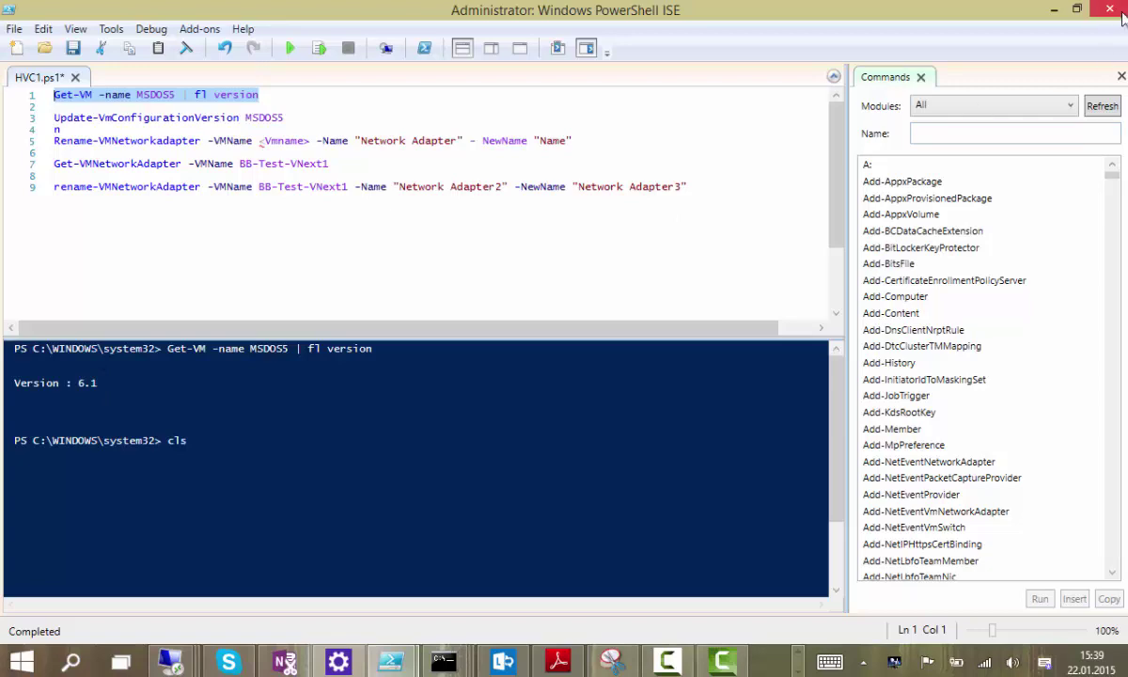
{"action": "left_click", "coordinate": [1055, 11]}
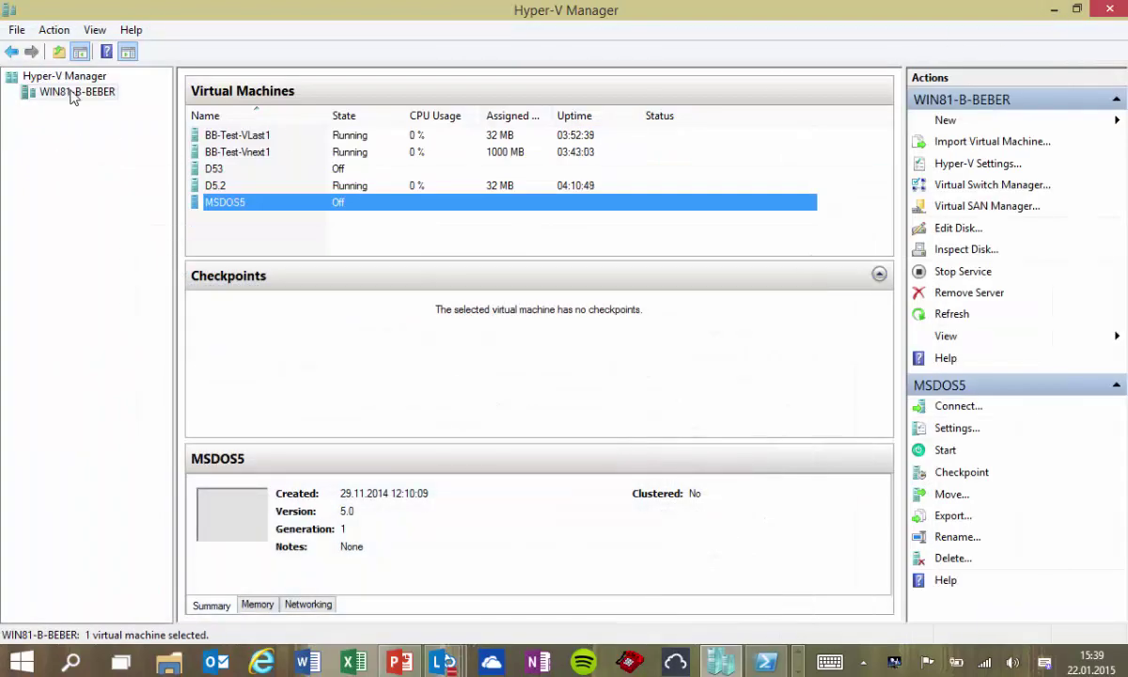
- Start importing a virtual machine on WIN81-B-BEBER, using C:\temp\MSDOS5 as the source folder
{"action": "right_click", "coordinate": [73, 98]}
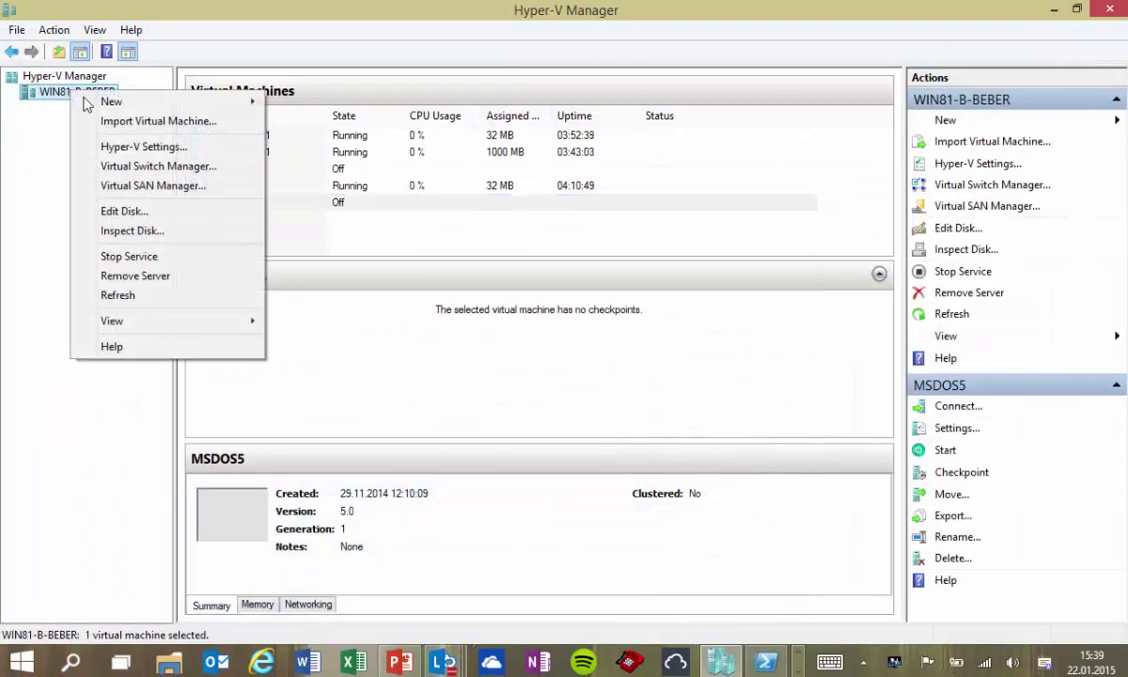
{"action": "left_click", "coordinate": [146, 119]}
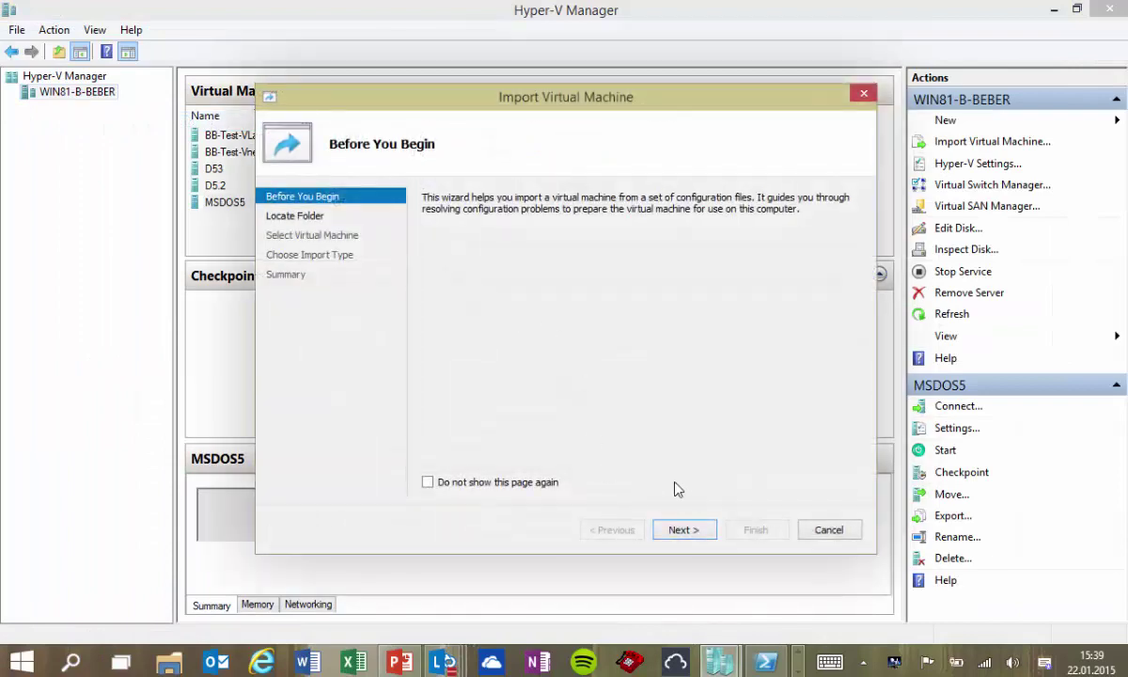
{"action": "left_click", "coordinate": [682, 530]}
{"action": "left_click", "coordinate": [821, 222]}
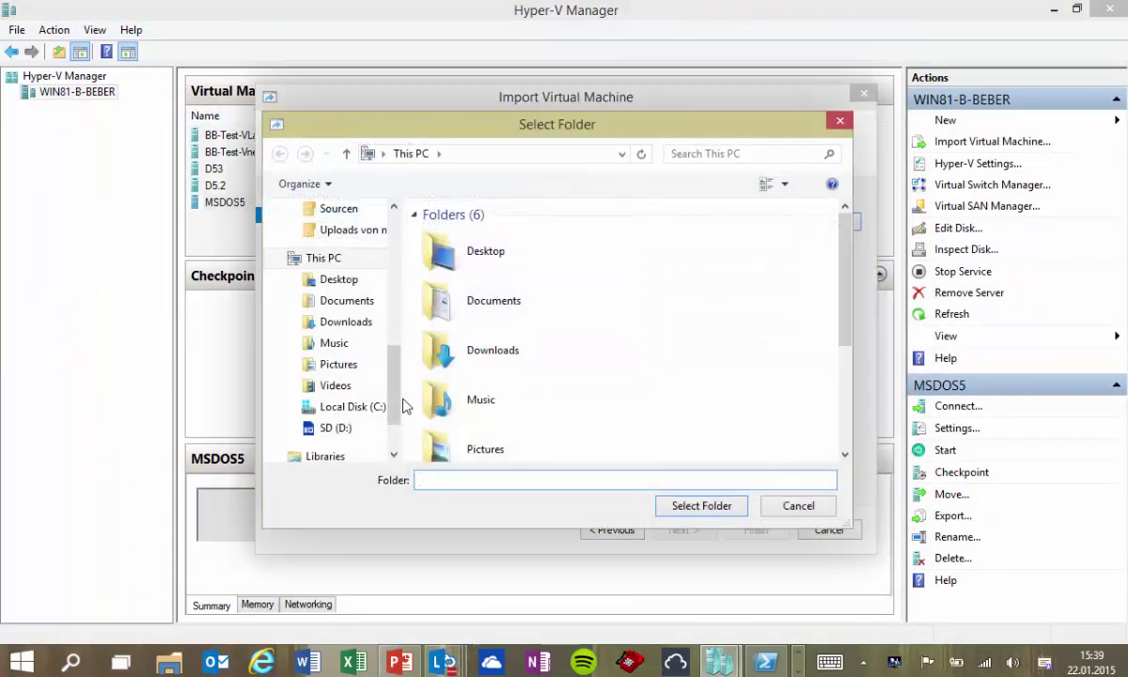
{"action": "left_click", "coordinate": [358, 406]}
{"action": "scroll", "coordinate": [842, 389], "scroll_direction": "down", "scroll_amount": 5}
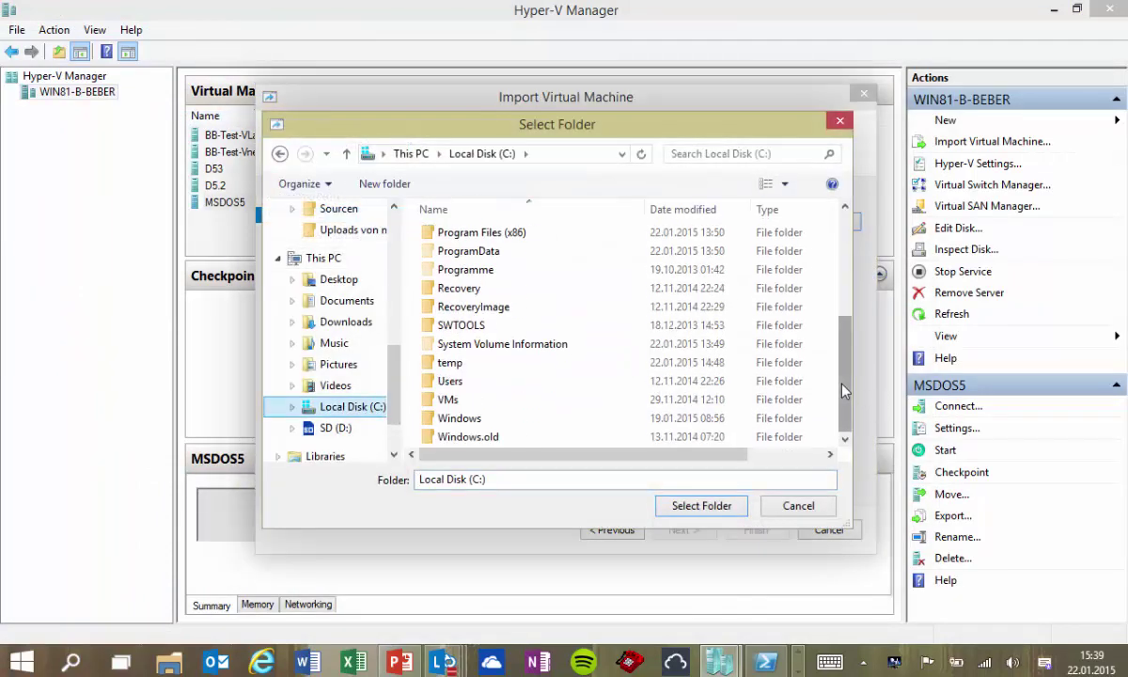
{"action": "double_click", "coordinate": [491, 367]}
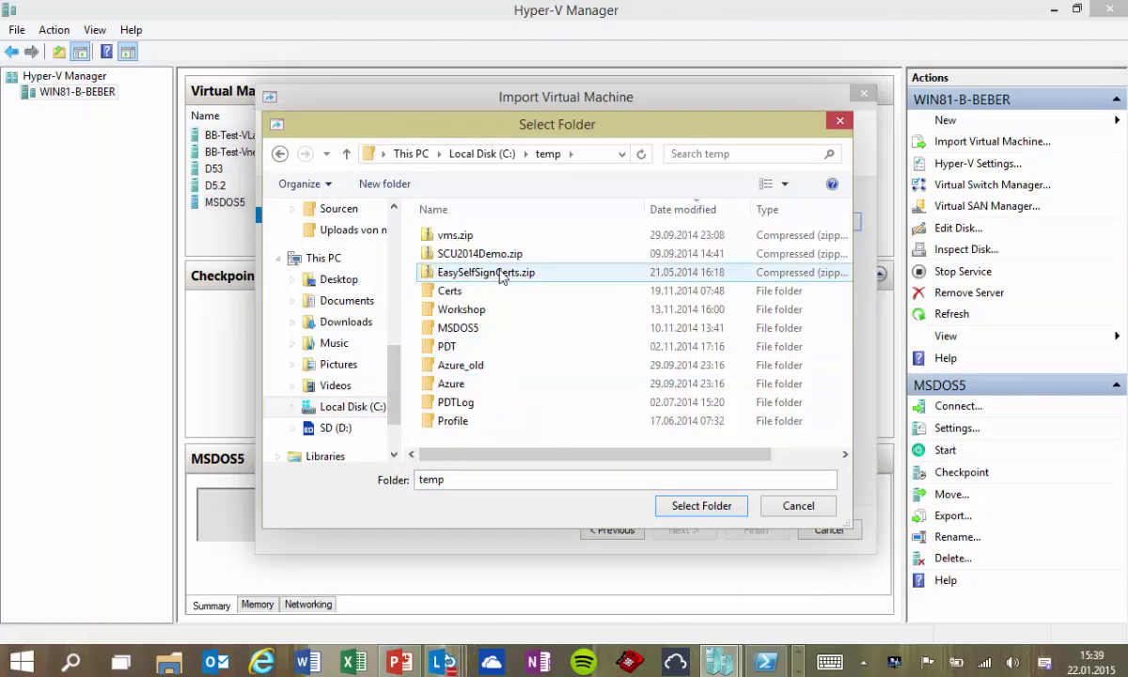
{"action": "left_click", "coordinate": [459, 328]}
{"action": "left_click", "coordinate": [696, 506]}
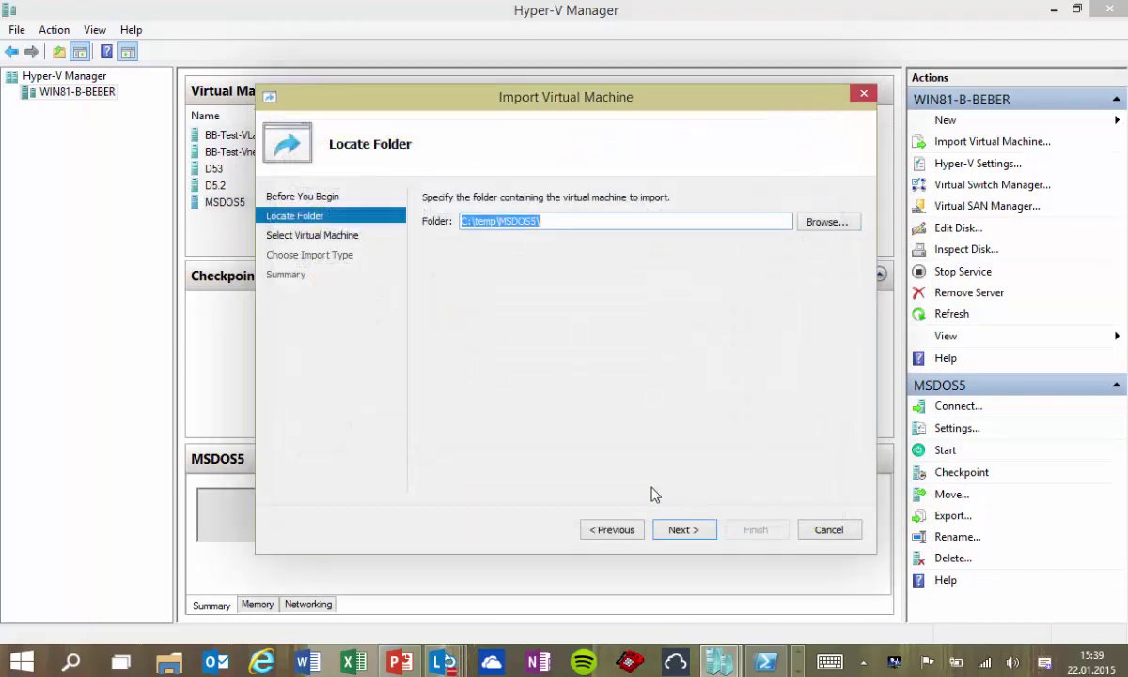
{"action": "left_click", "coordinate": [680, 530]}
- Accept the virtual machine found in the folder and choose to copy it with a new unique ID
{"action": "left_click", "coordinate": [683, 529]}
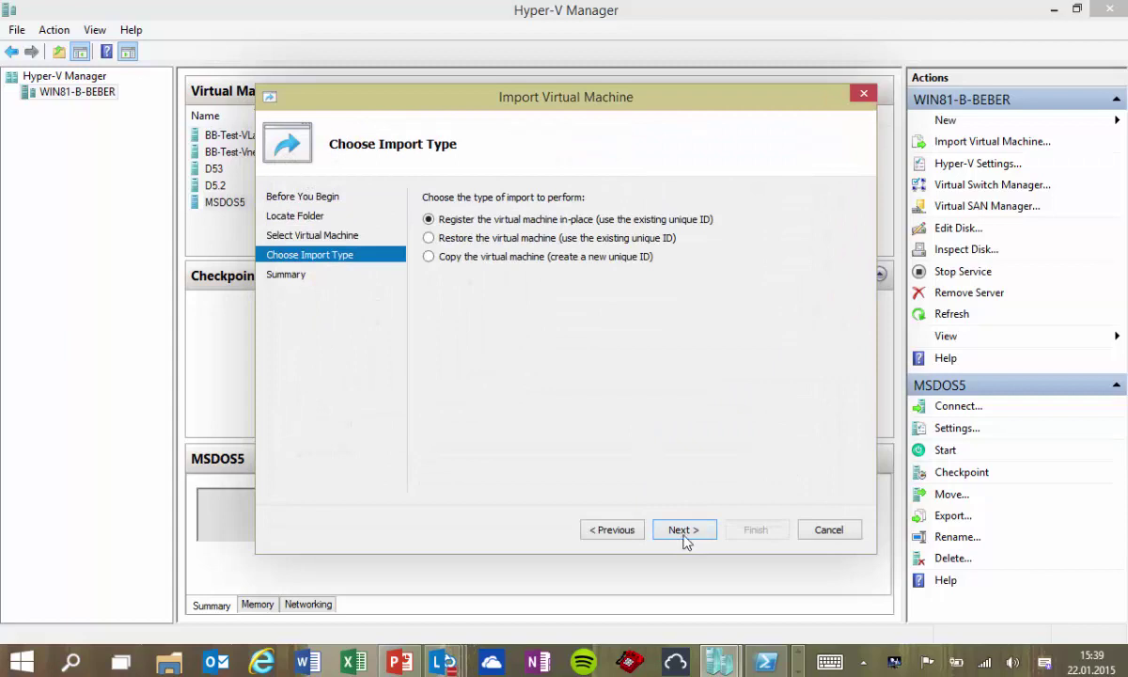
{"action": "left_click", "coordinate": [457, 256]}
{"action": "left_click", "coordinate": [683, 532]}
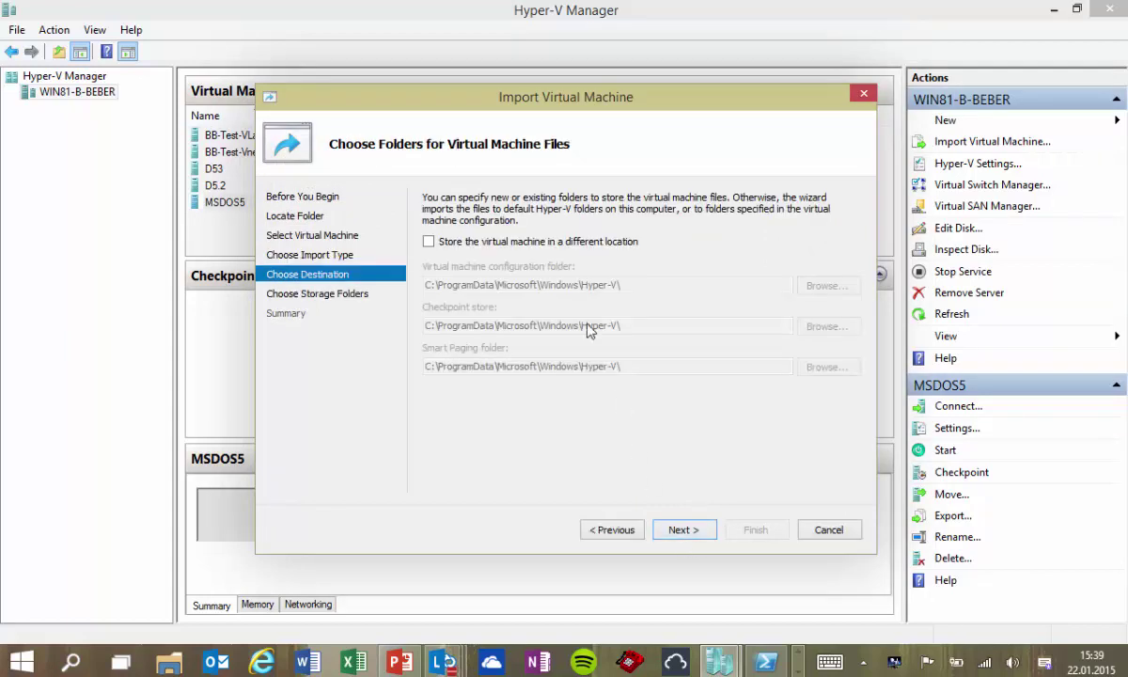
- Choose to store the virtual machine in a different location and pick C:\VMs as the configuration folder
{"action": "left_click", "coordinate": [568, 239]}
{"action": "left_click", "coordinate": [826, 285]}
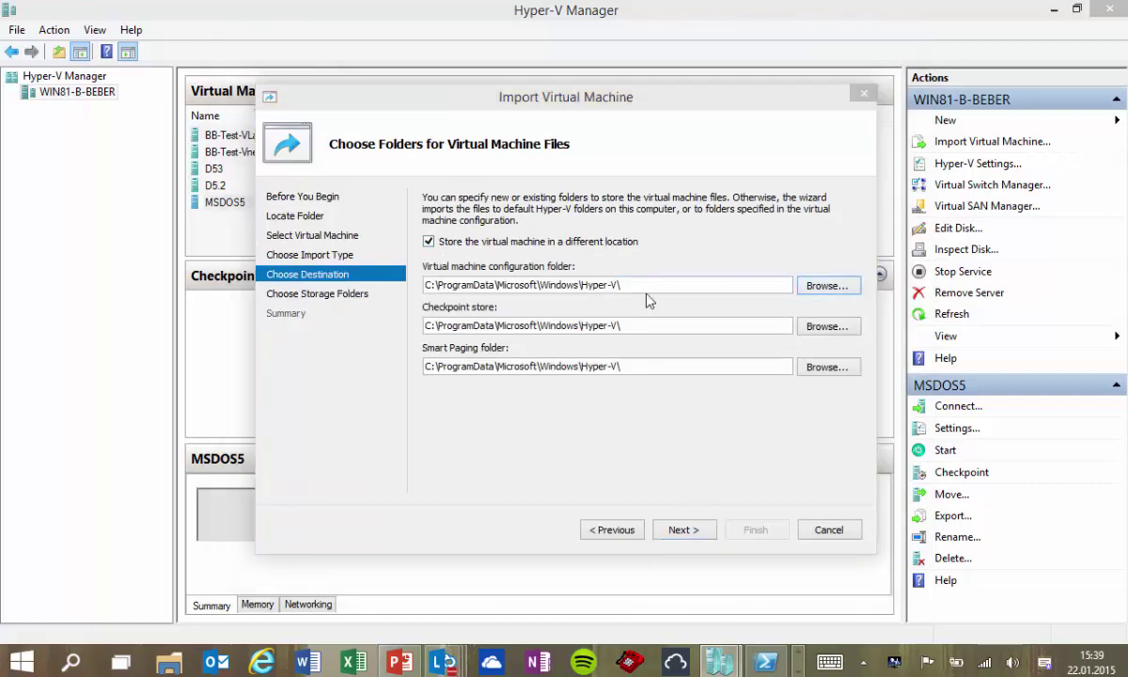
{"action": "left_click_drag", "start_coordinate": [396, 345], "coordinate": [400, 362]}
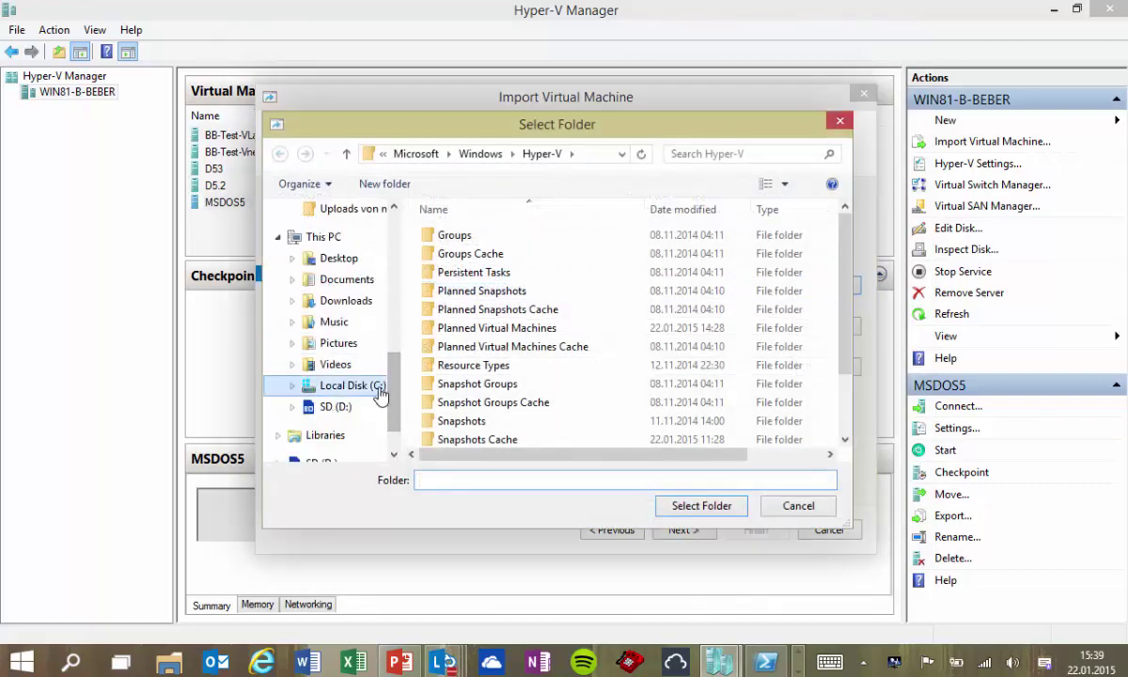
{"action": "left_click", "coordinate": [380, 389]}
{"action": "scroll", "coordinate": [521, 390], "scroll_direction": "down", "scroll_amount": 4}
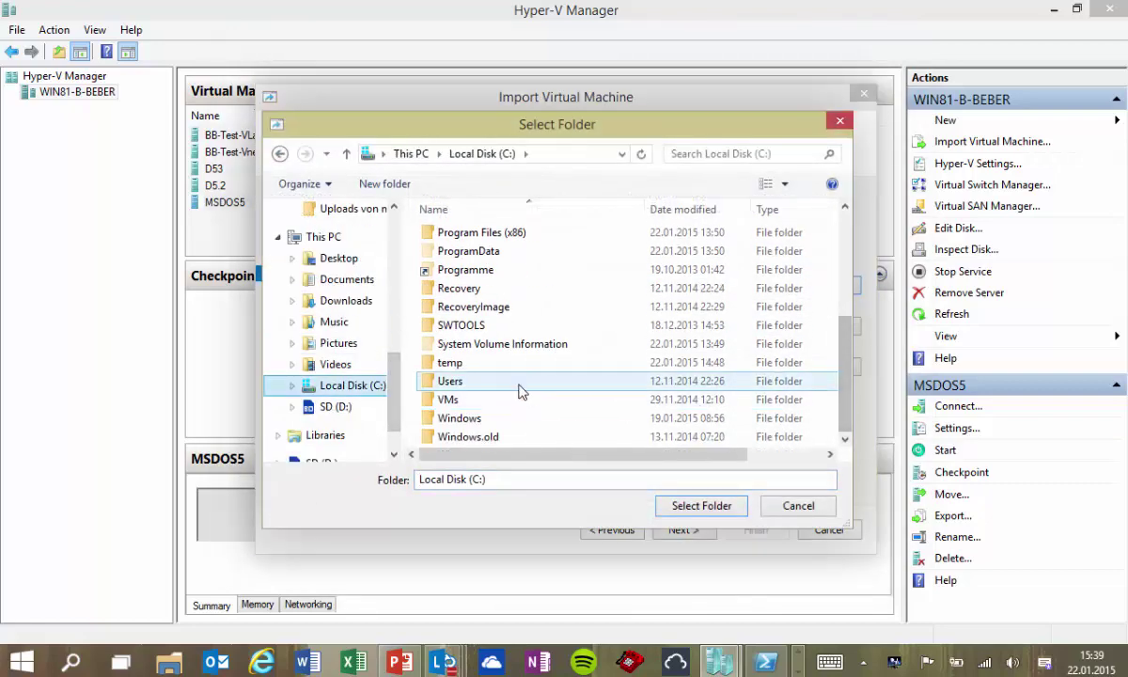
{"action": "double_click", "coordinate": [501, 367]}
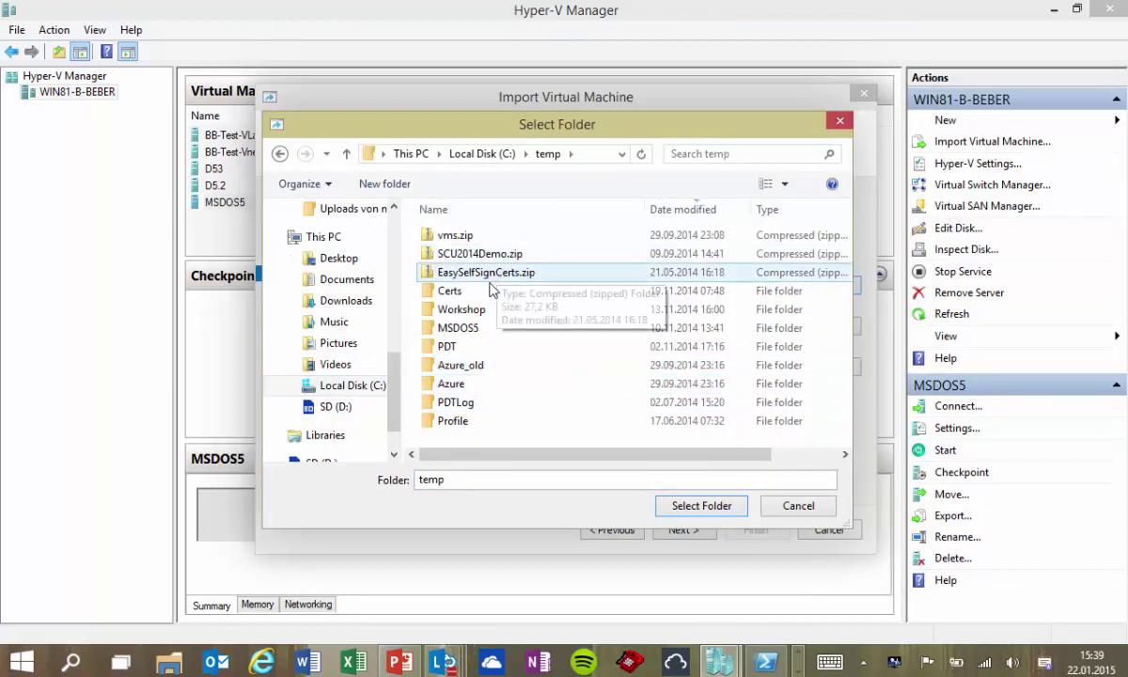
{"action": "left_click", "coordinate": [482, 154]}
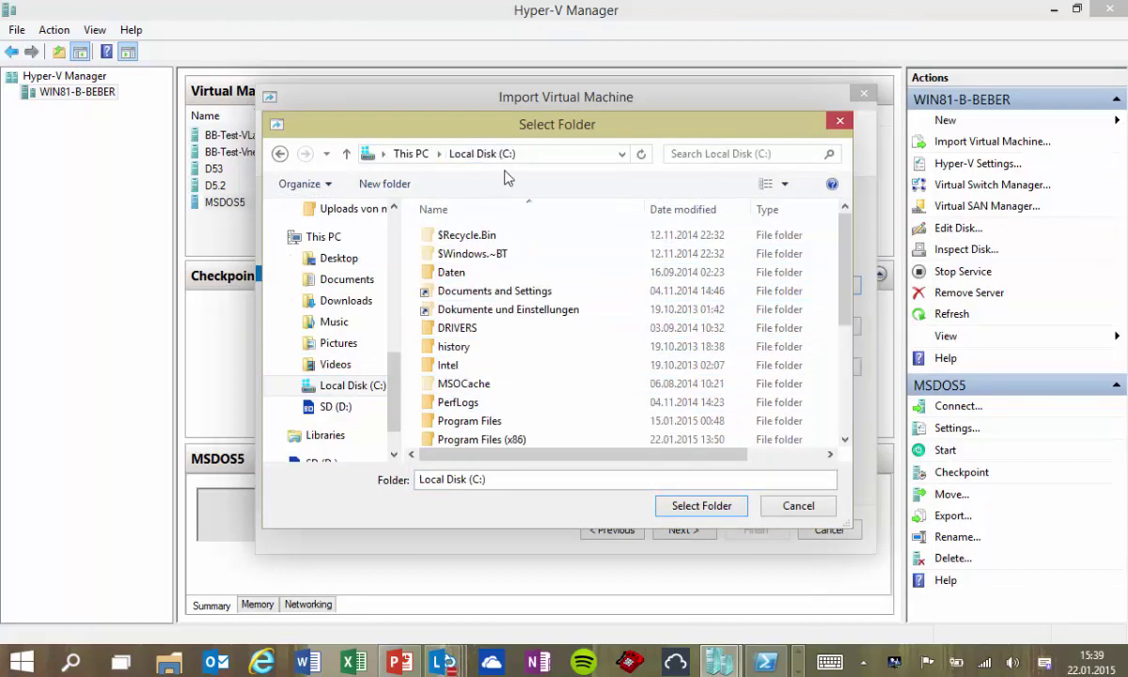
{"action": "scroll", "coordinate": [847, 420], "scroll_direction": "down", "scroll_amount": 4}
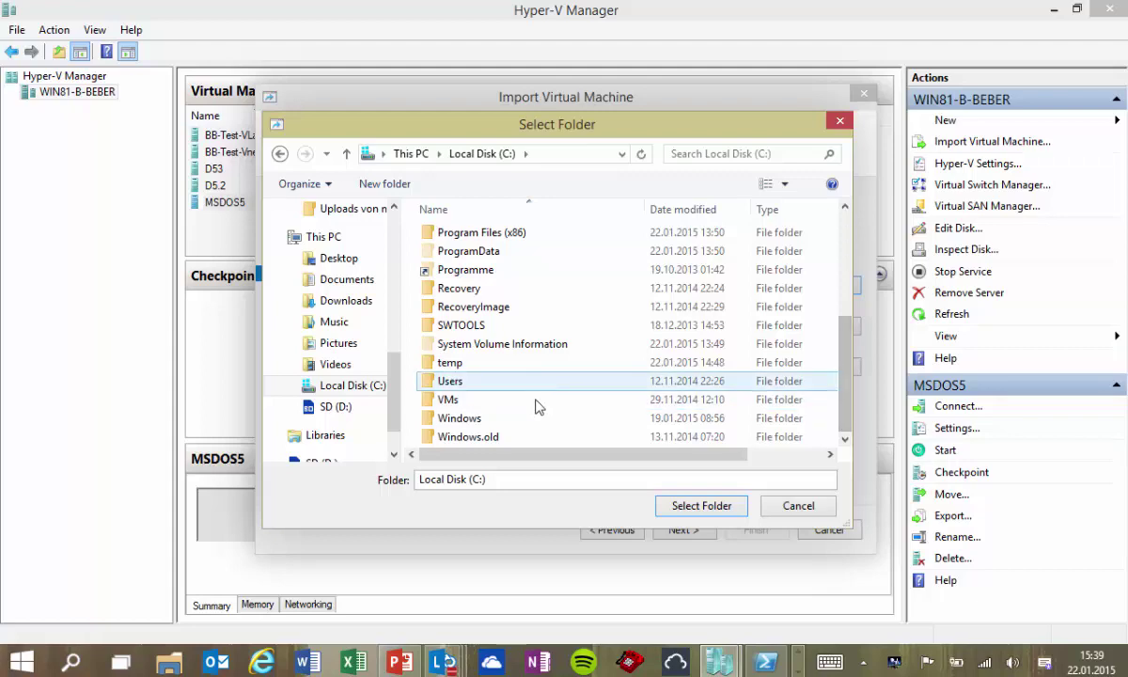
{"action": "left_click", "coordinate": [459, 399]}
{"action": "left_click", "coordinate": [699, 505]}
- Change the configuration folder to C:\VMs\5 and use the same path for the checkpoint store and Smart Paging folder
{"action": "left_click", "coordinate": [572, 284]}
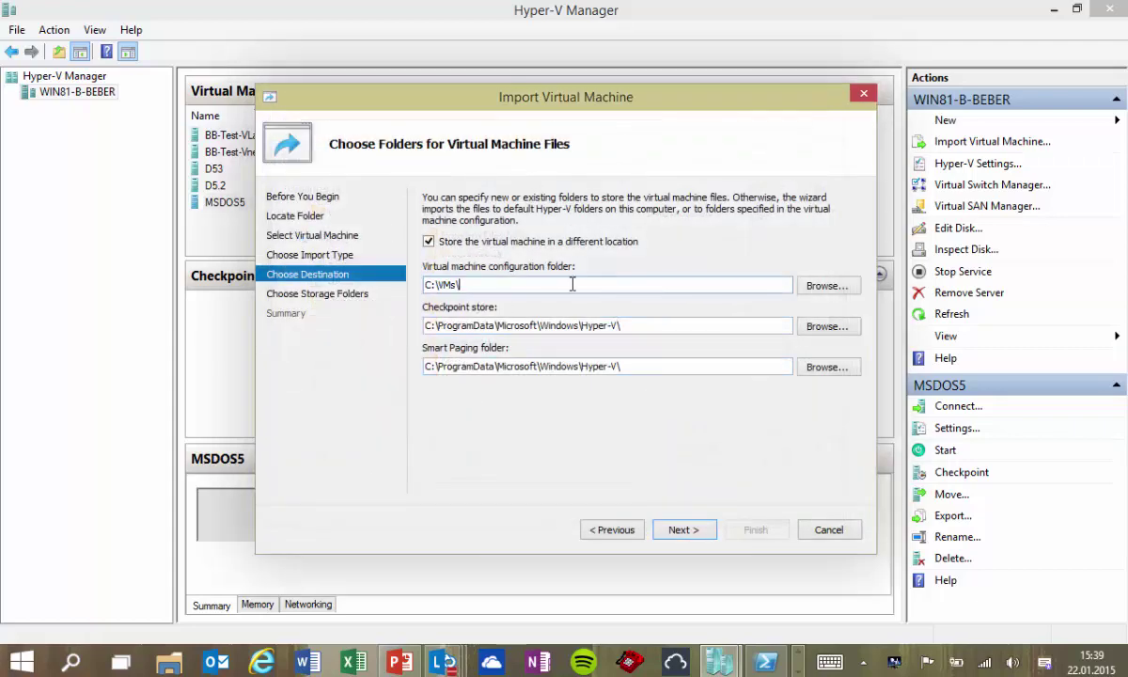
{"action": "type", "text": "%"}
{"action": "key", "text": "BackSpace"}
{"action": "type", "text": "5"}
{"action": "double_click", "coordinate": [572, 284]}
{"action": "key", "text": "ctrl+c"}
{"action": "key", "text": "Tab"}
{"action": "key", "text": "Tab"}
{"action": "key", "text": "ctrl+v"}
{"action": "double_click", "coordinate": [624, 367]}
{"action": "key", "text": "ctrl+v"}
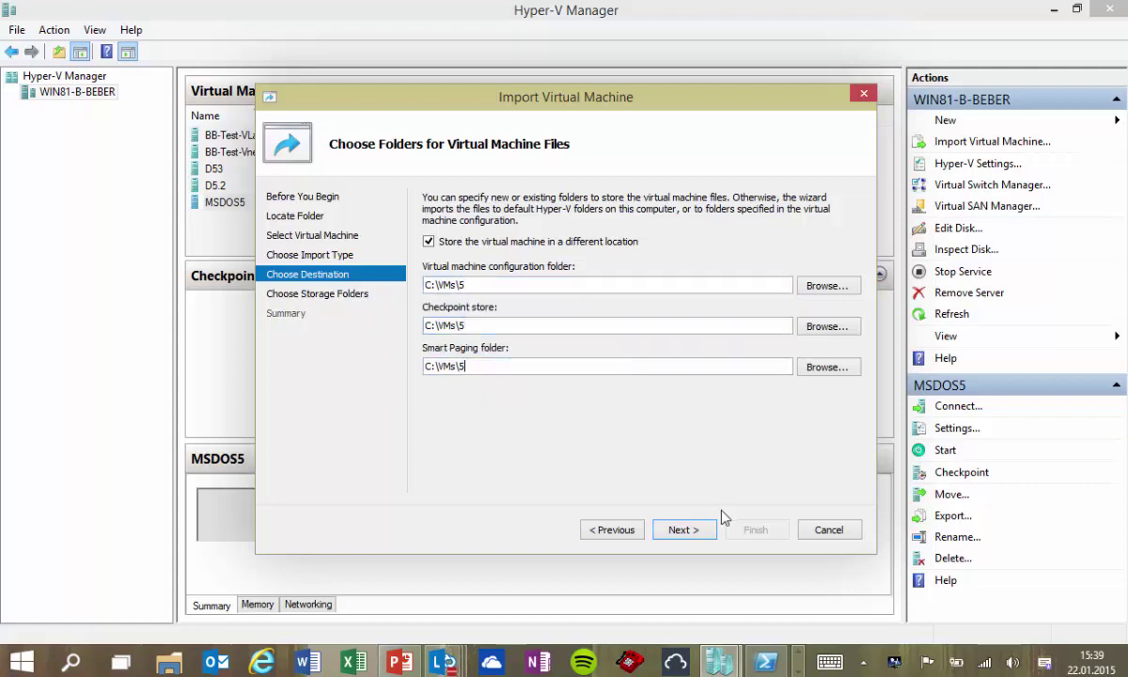
{"action": "left_click", "coordinate": [684, 528]}
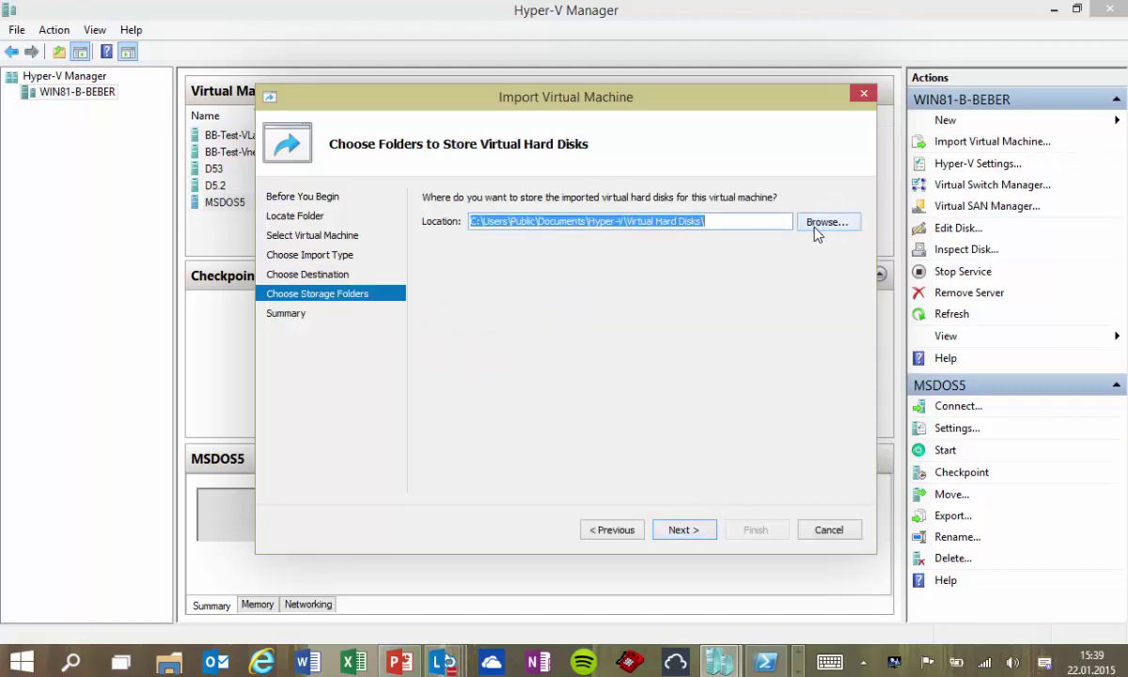
- Set the storage location of the imported virtual hard disks to C:\VMs\5
{"action": "left_click", "coordinate": [823, 223]}
{"action": "left_click", "coordinate": [829, 122]}
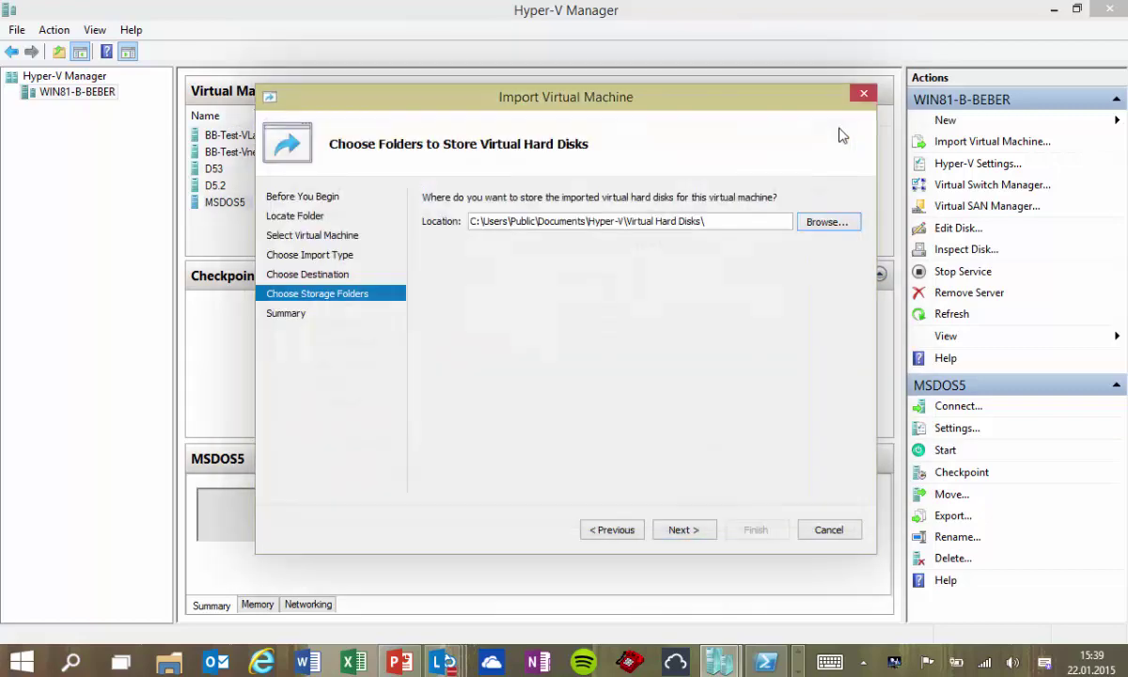
{"action": "double_click", "coordinate": [713, 221]}
{"action": "key", "text": "ctrl+v"}
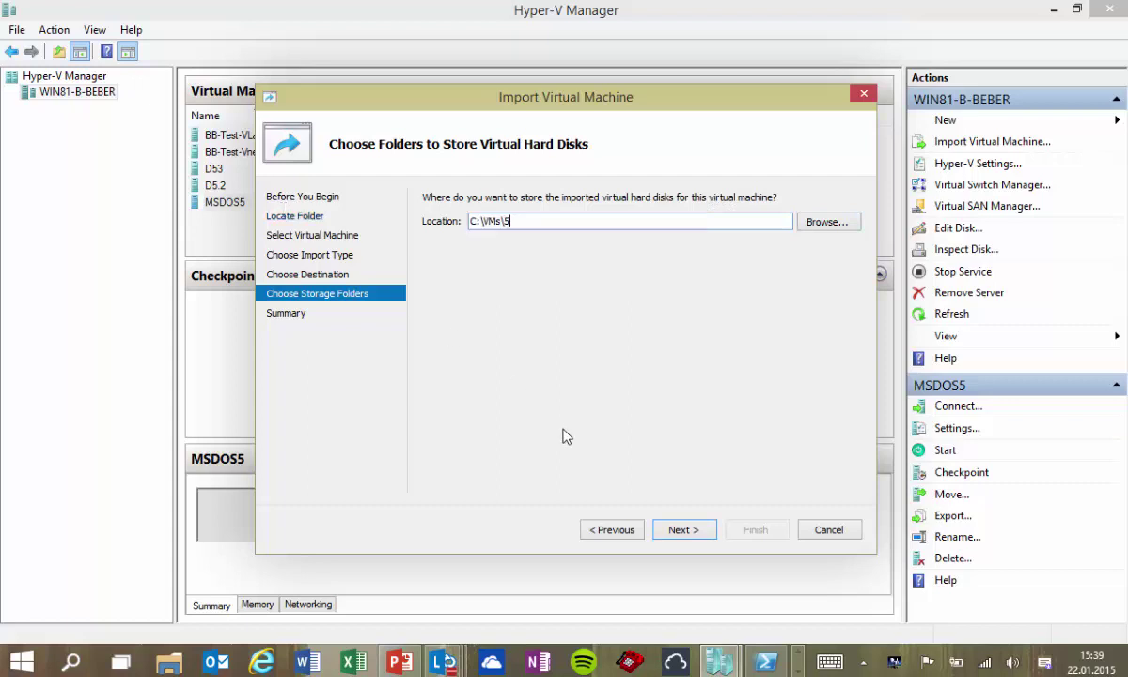
{"action": "left_click", "coordinate": [698, 538]}
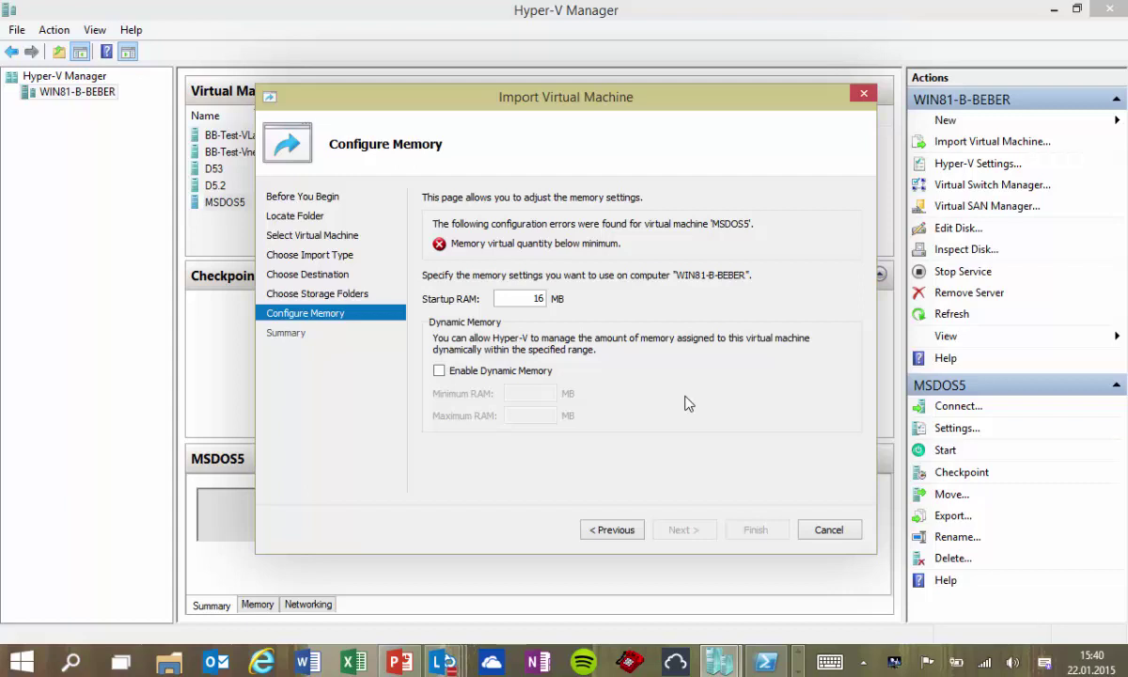
- Set the imported virtual machine's startup RAM to 32 MB and finish the import
{"action": "left_click_drag", "start_coordinate": [523, 298], "coordinate": [606, 290]}
{"action": "type", "text": "32"}
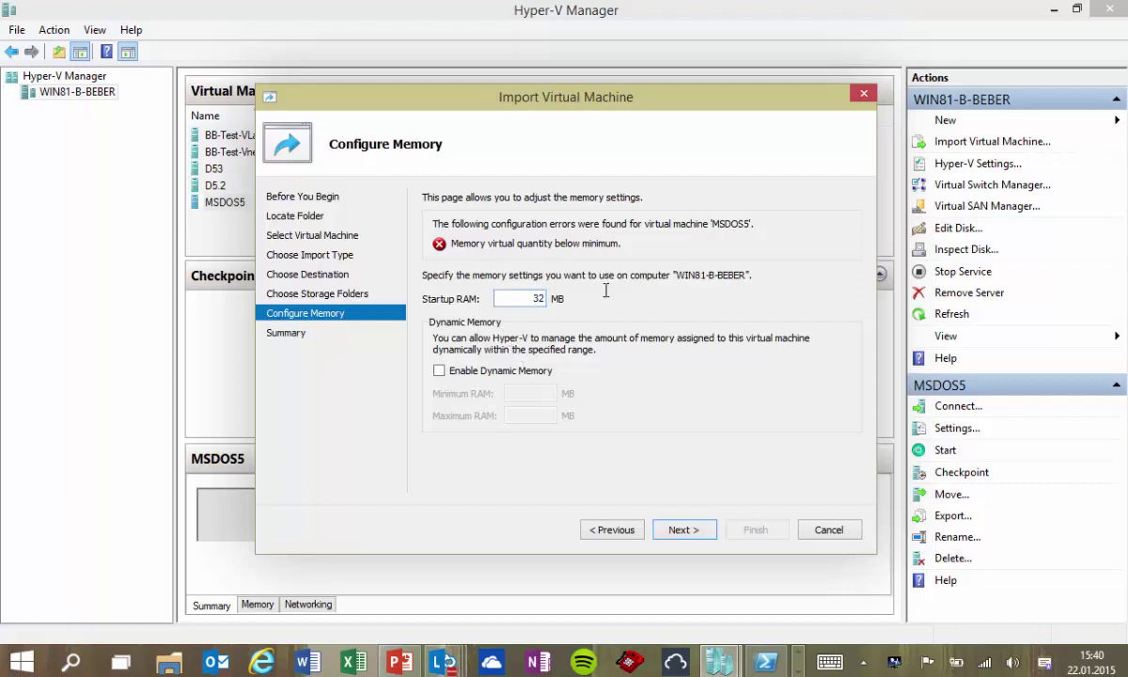
{"action": "left_click", "coordinate": [701, 542]}
{"action": "left_click", "coordinate": [752, 530]}
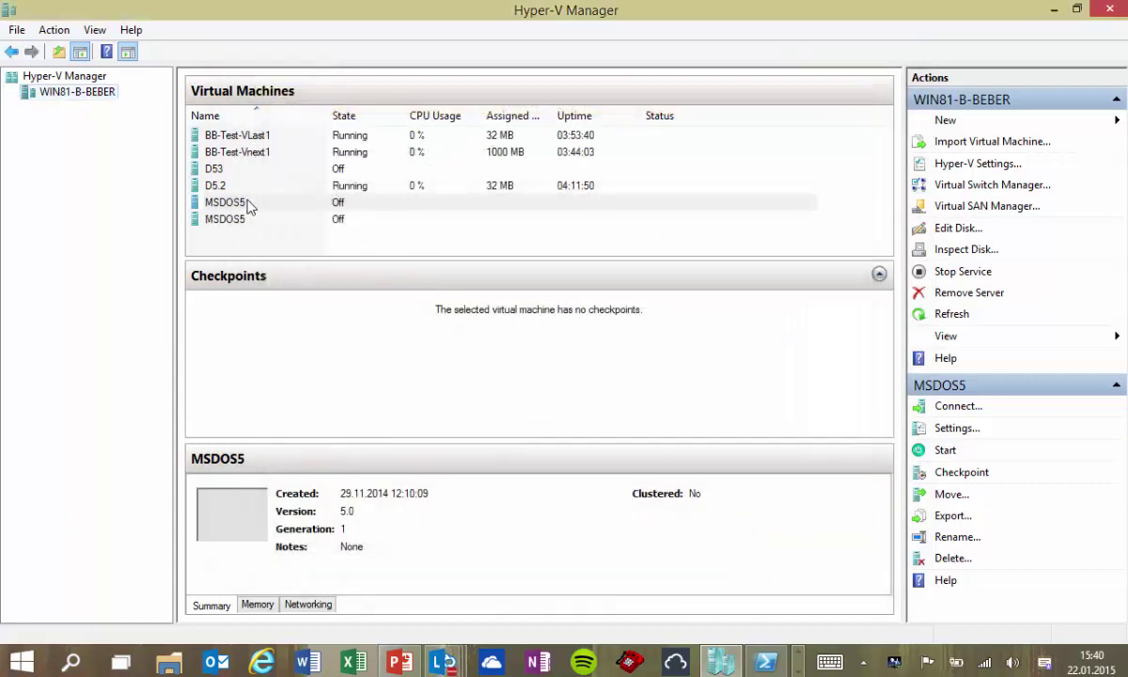
- Rename the original MSDOS5 virtual machine, created on 29.11.2014, to MSDOS5_old
{"action": "right_click", "coordinate": [247, 201]}
{"action": "left_click", "coordinate": [297, 351]}
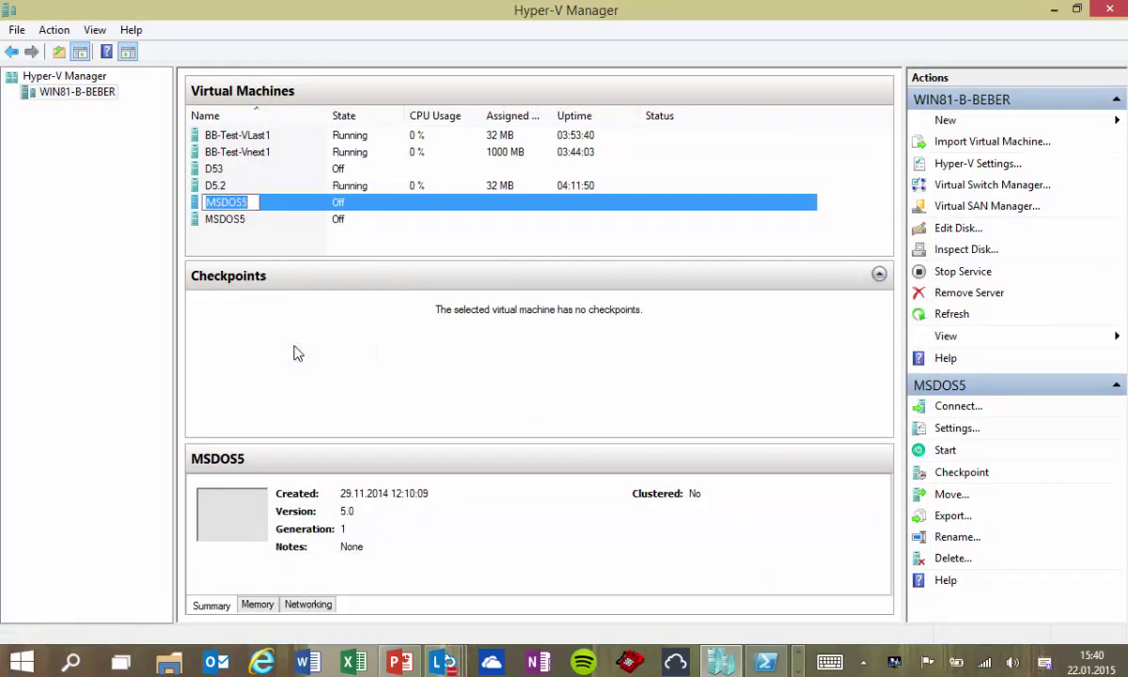
{"action": "key", "text": "End"}
{"action": "type", "text": "_old"}
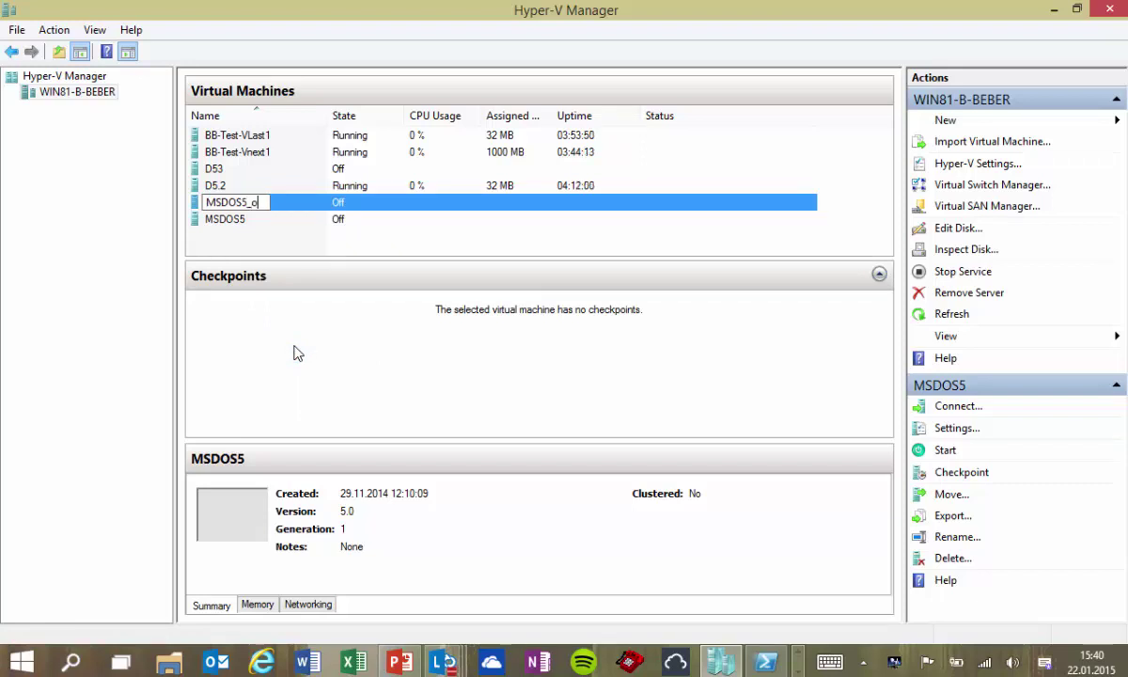
{"action": "key", "text": "Return"}
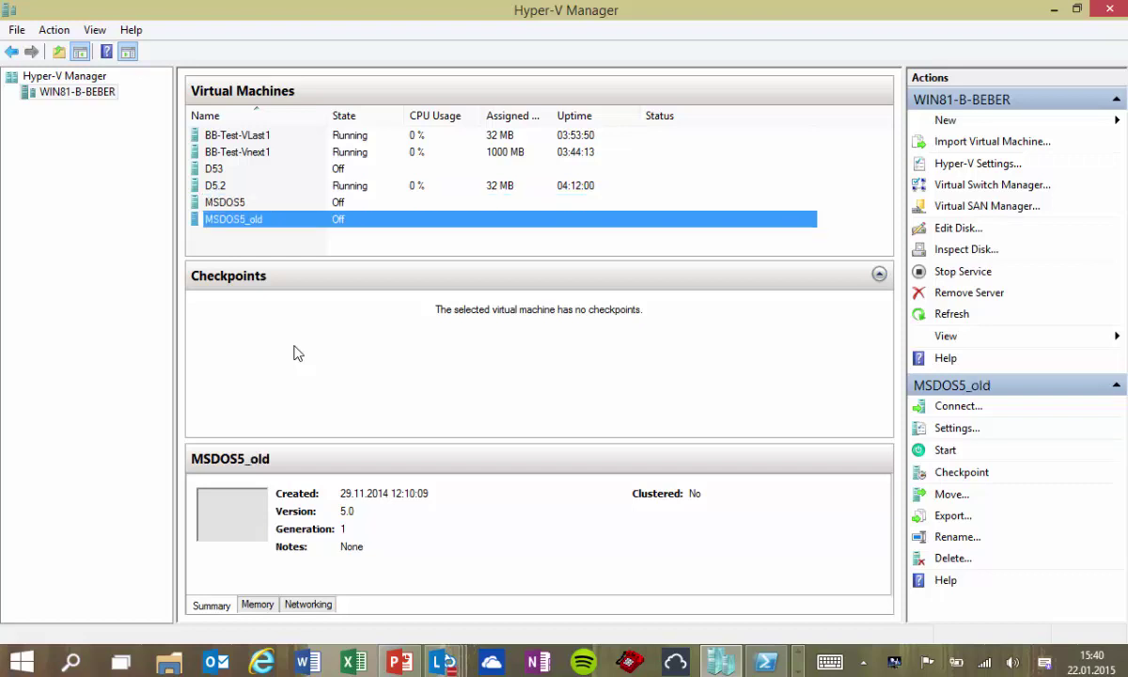
- Try to change the newly imported MSDOS5 virtual machine's checkpoint type to Production checkpoints in its settings
{"action": "left_click", "coordinate": [241, 203]}
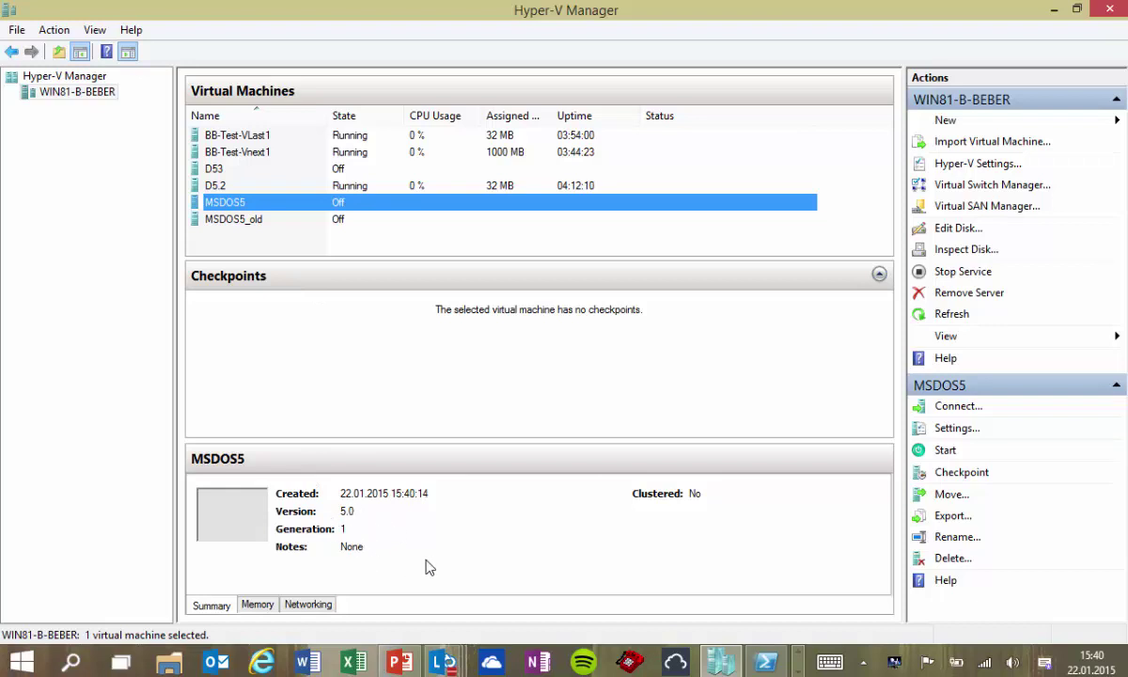
{"action": "right_click", "coordinate": [246, 205]}
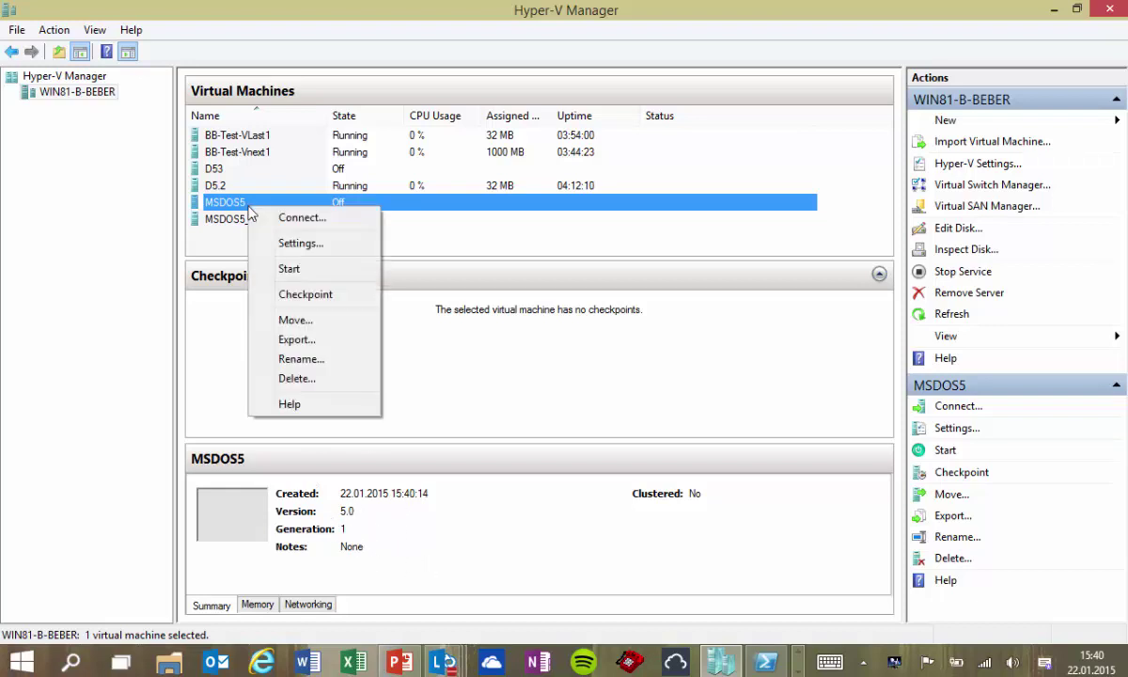
{"action": "left_click", "coordinate": [300, 243]}
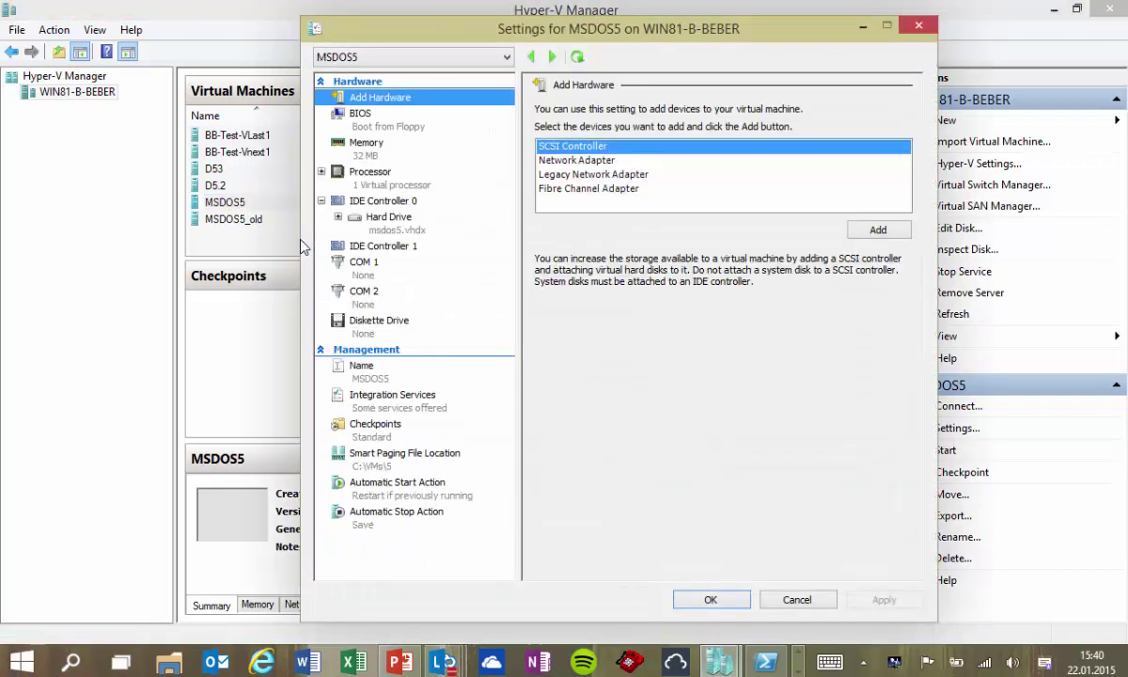
{"action": "left_click", "coordinate": [438, 432]}
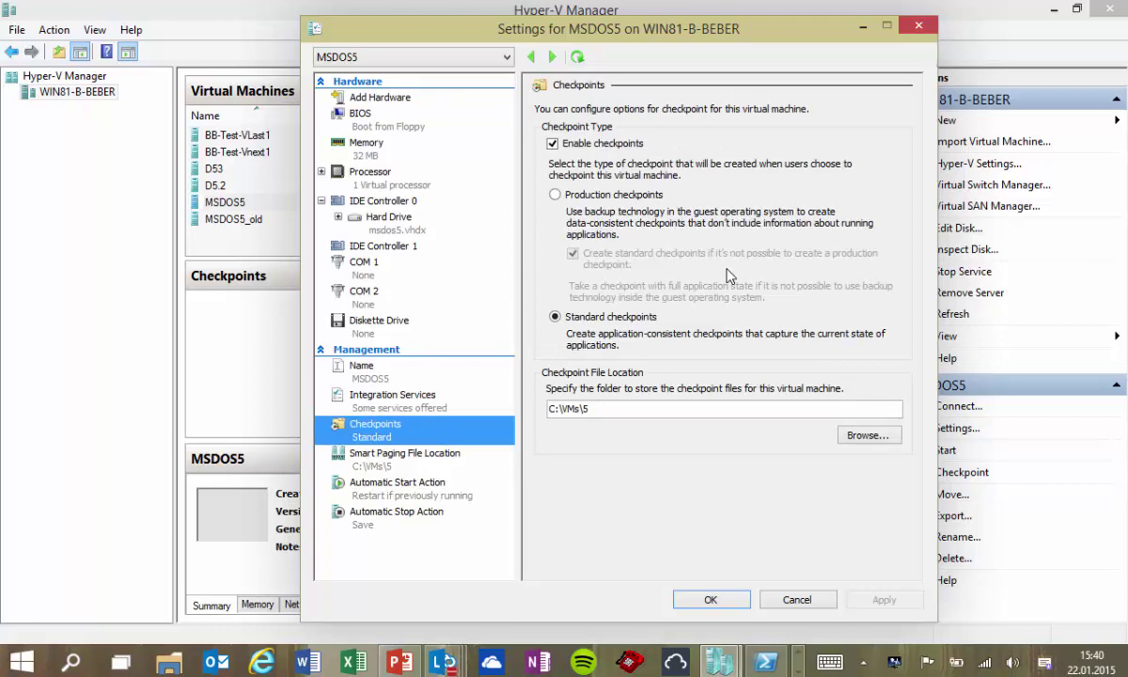
{"action": "left_click", "coordinate": [650, 196]}
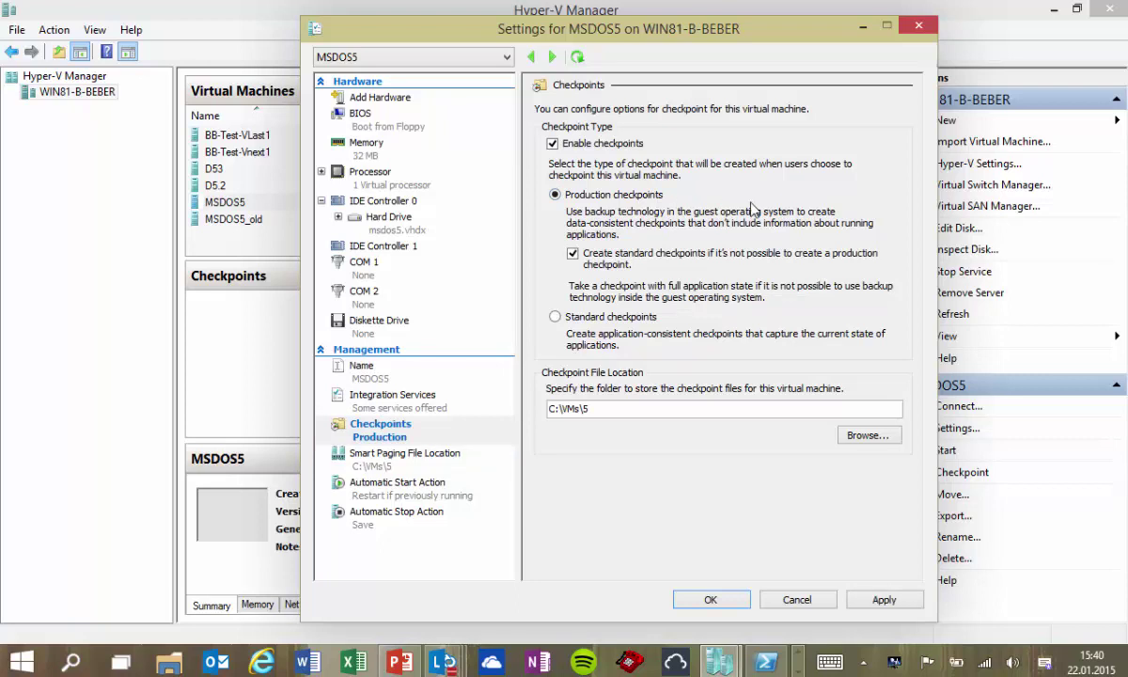
{"action": "left_click", "coordinate": [861, 603]}
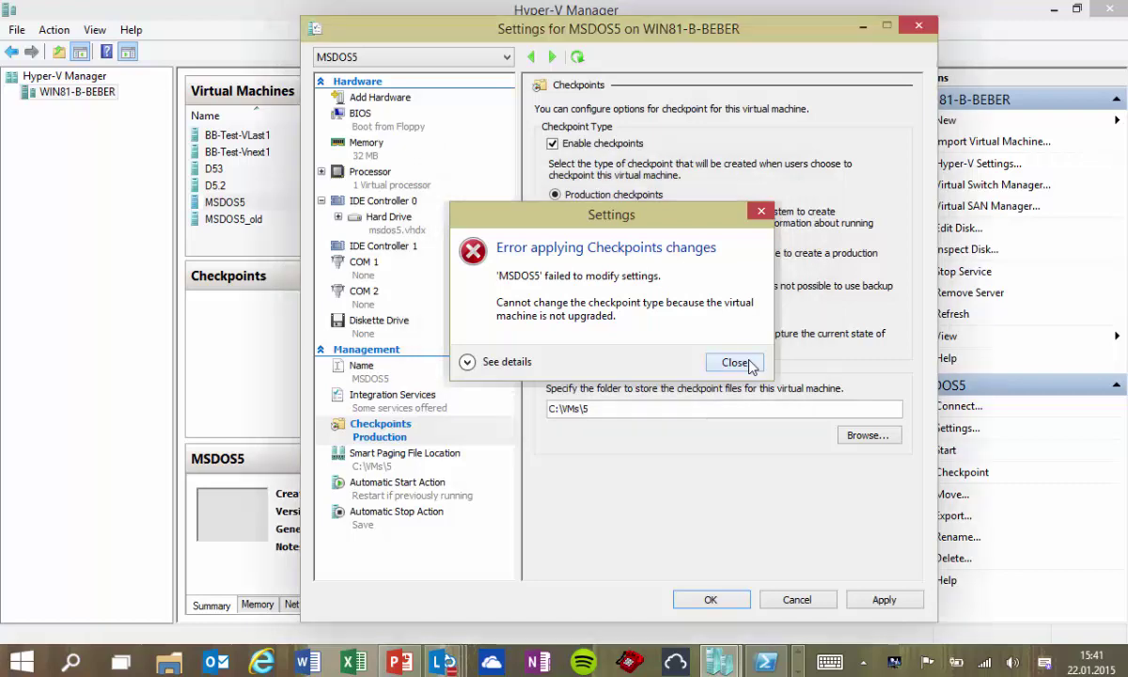
- Dismiss the checkpoint error, discard the MSDOS5 settings changes, and switch to the HVC1.ps1 script in Windows PowerShell ISE
{"action": "left_click", "coordinate": [735, 363]}
{"action": "left_click", "coordinate": [793, 600]}
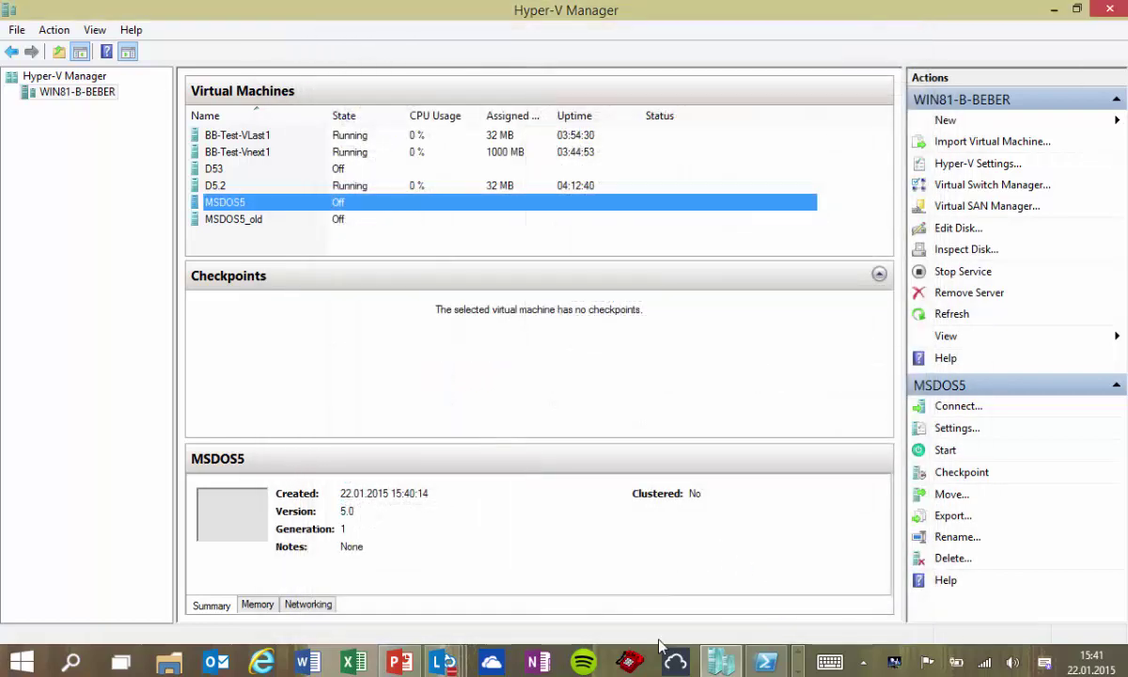
{"action": "left_click", "coordinate": [767, 662]}
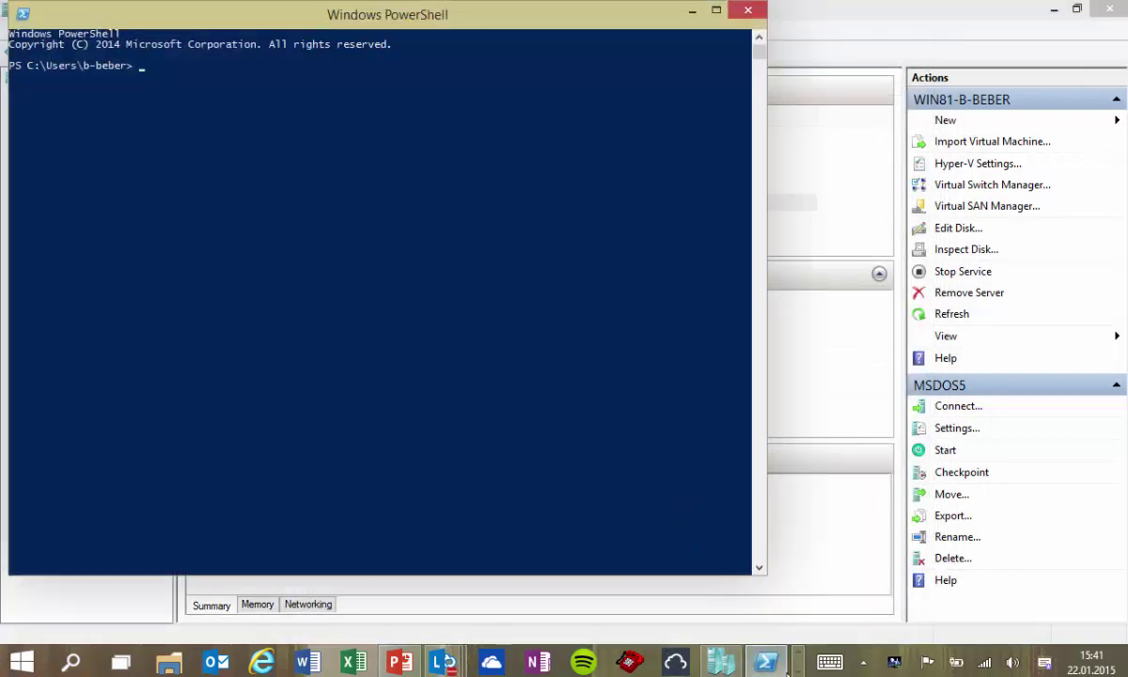
{"action": "left_click", "coordinate": [766, 662]}
{"action": "left_click", "coordinate": [797, 671]}
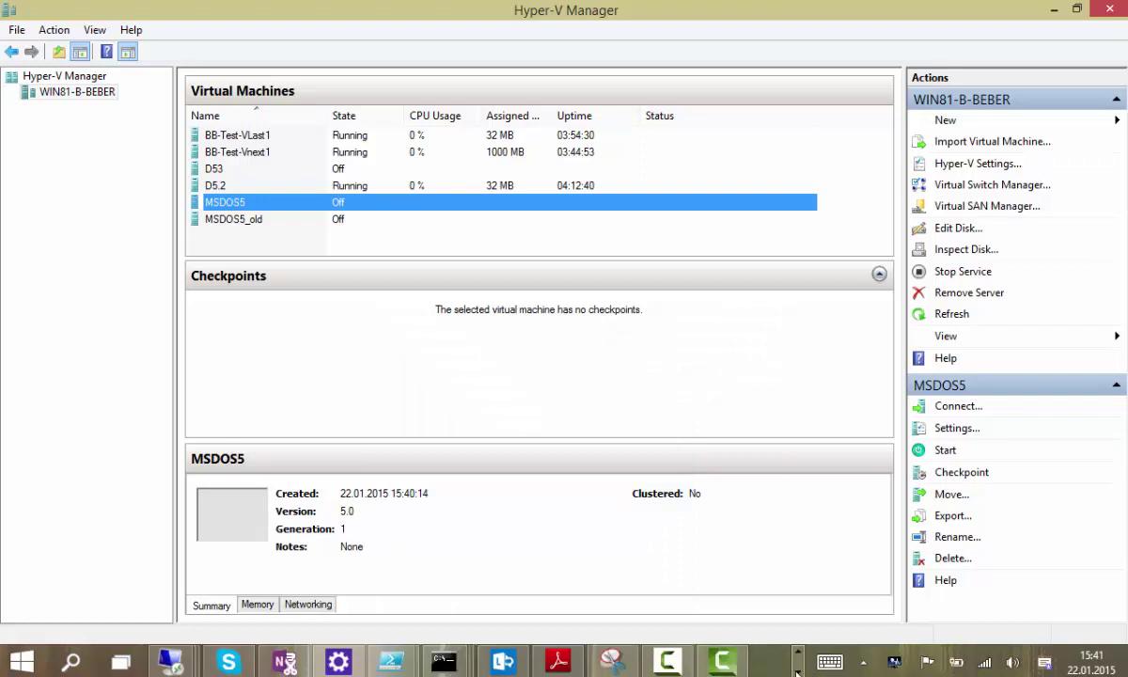
{"action": "mouse_move", "coordinate": [391, 662]}
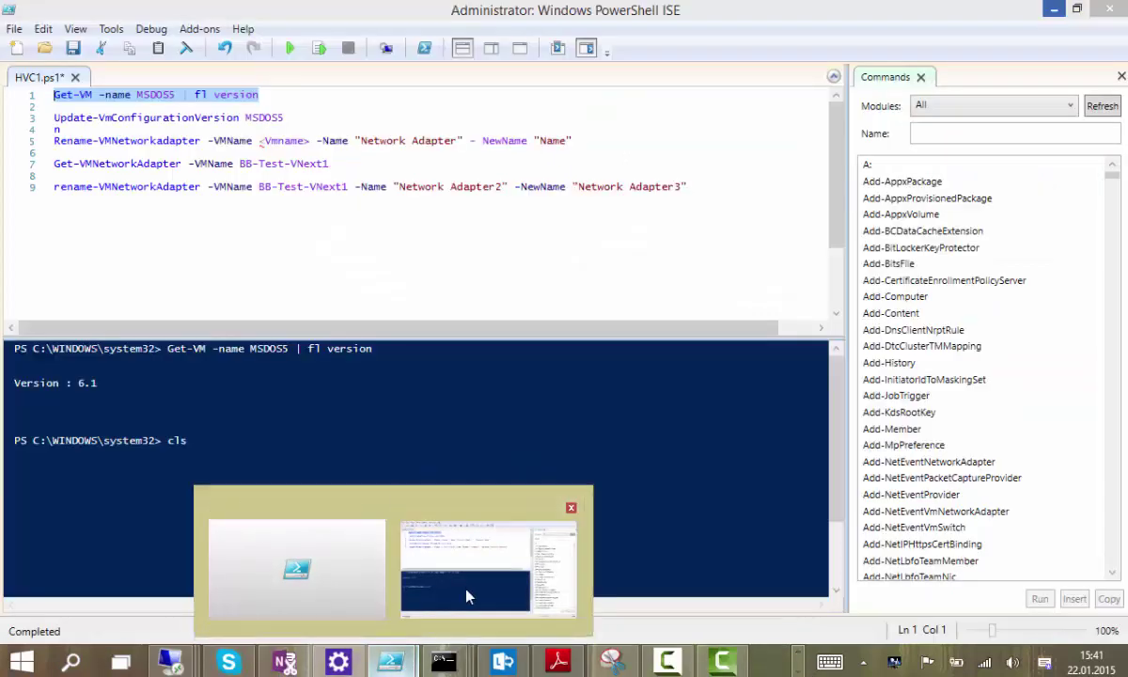
{"action": "left_click", "coordinate": [468, 597]}
- Delete the stray letter n on the line below the Update-VmConfigurationVersion command in the script
{"action": "left_click", "coordinate": [288, 119]}
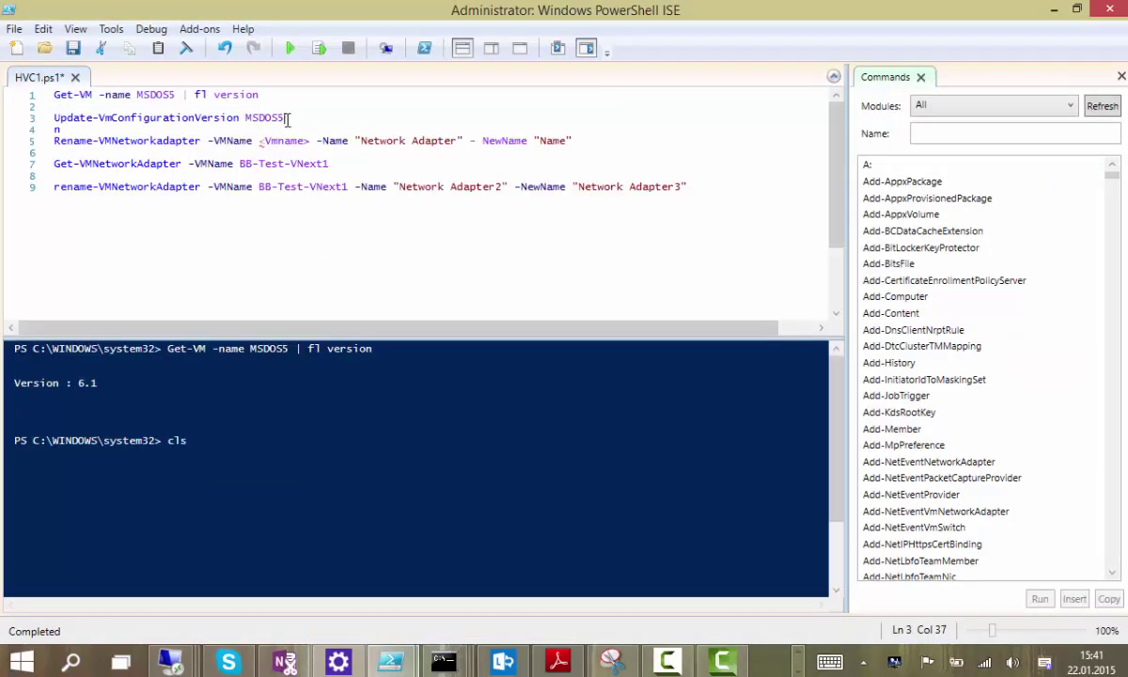
{"action": "key", "text": "Down"}
{"action": "key", "text": "BackSpace"}
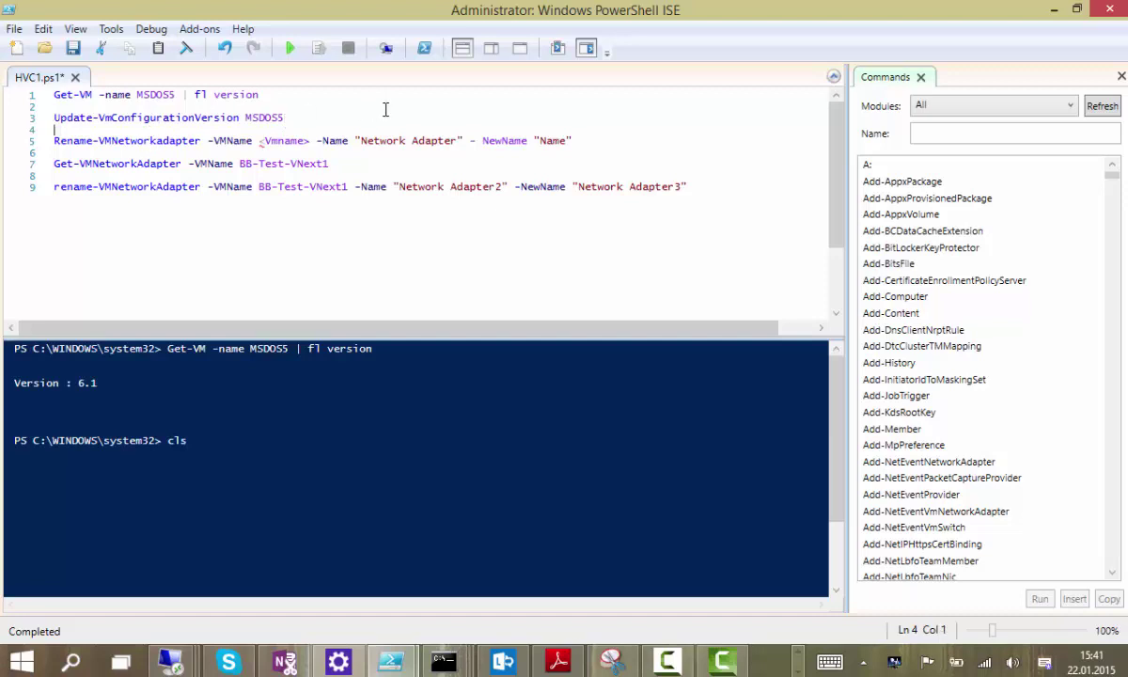
- Run only the script line Update-VmConfigurationVersion MSDOS5 and confirm the irreversible configuration version update
{"action": "key", "text": "Up"}
{"action": "key", "text": "shift+Home"}
{"action": "left_click", "coordinate": [321, 48]}
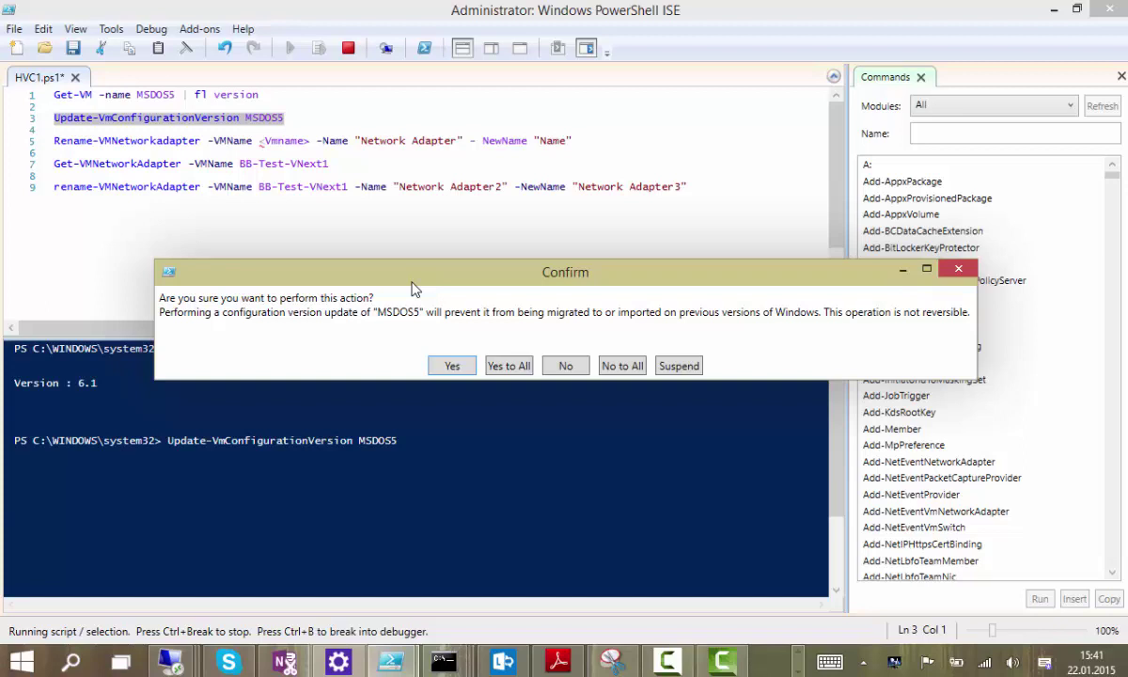
{"action": "left_click", "coordinate": [451, 367]}
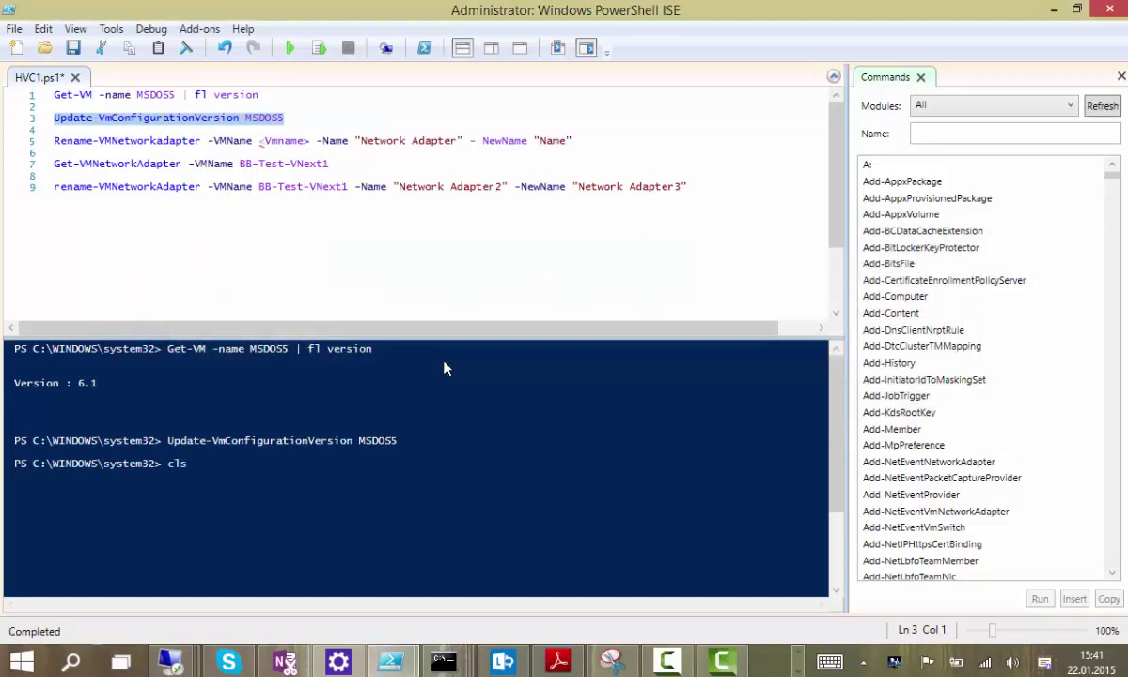
- Refresh Hyper-V Manager to check the MSDOS5 virtual machine's version, and return to the script in PowerShell ISE
{"action": "left_click", "coordinate": [1053, 9]}
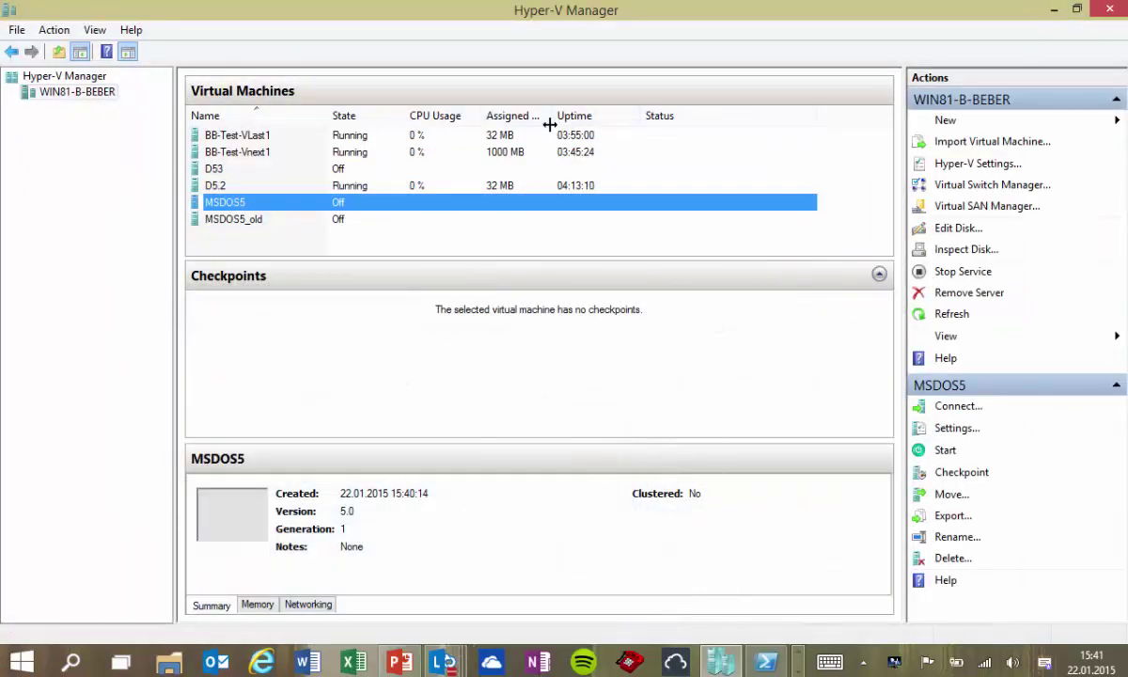
{"action": "key", "text": "F5"}
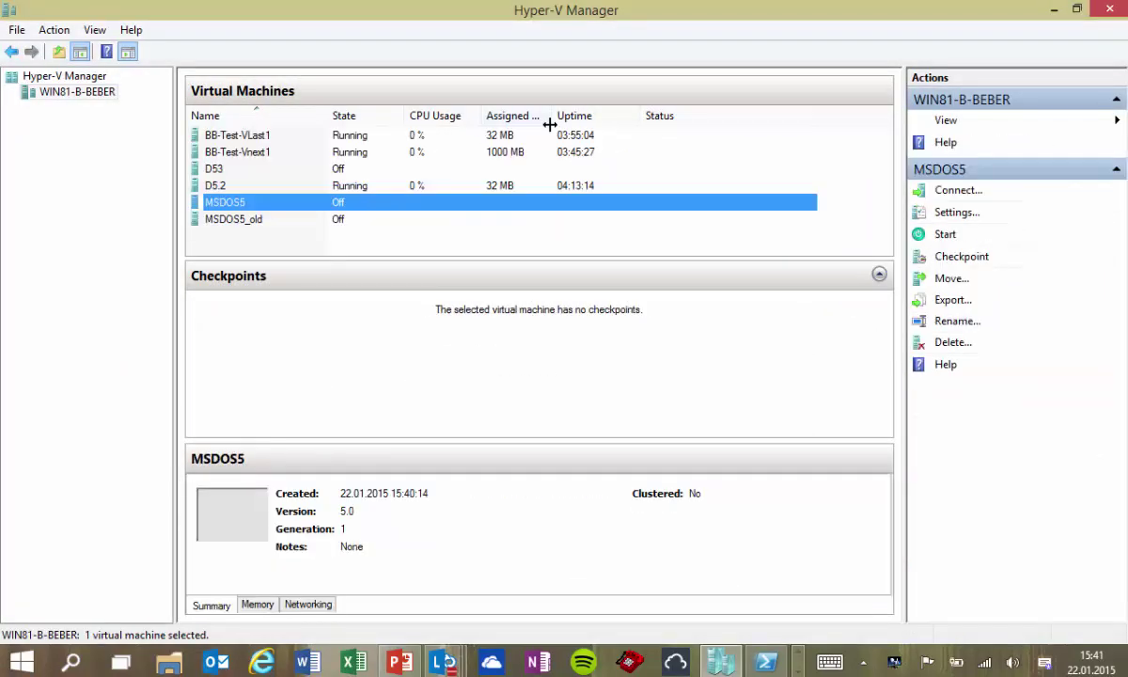
{"action": "left_click", "coordinate": [1053, 9]}
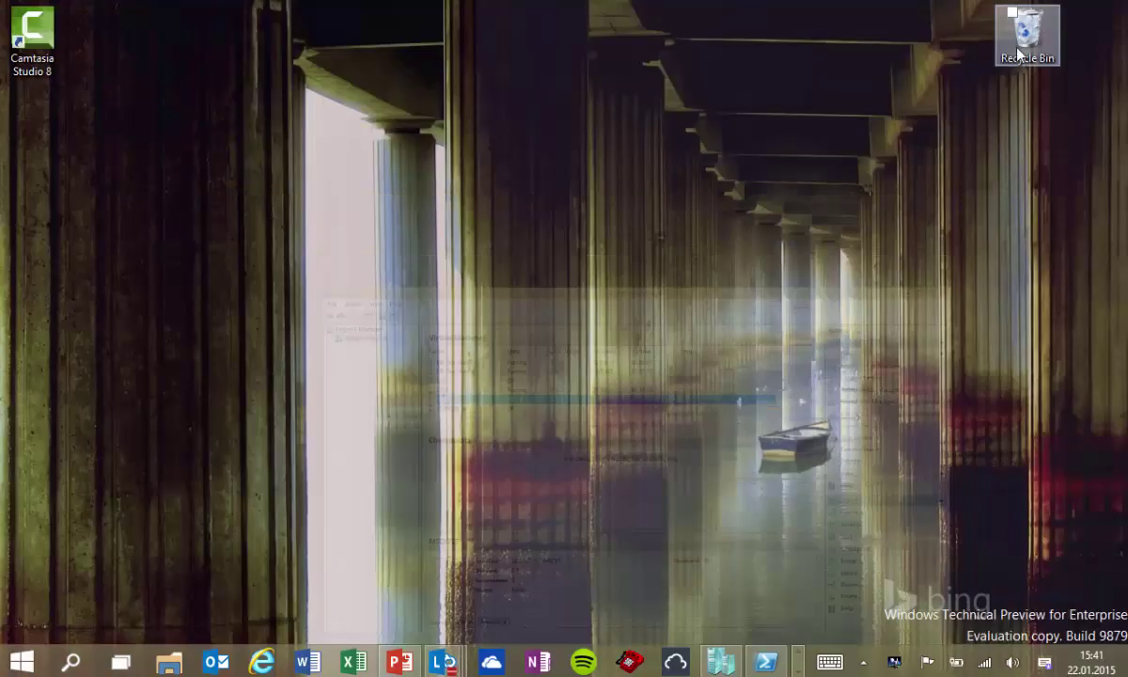
{"action": "key", "text": "ctrl+super+Right"}
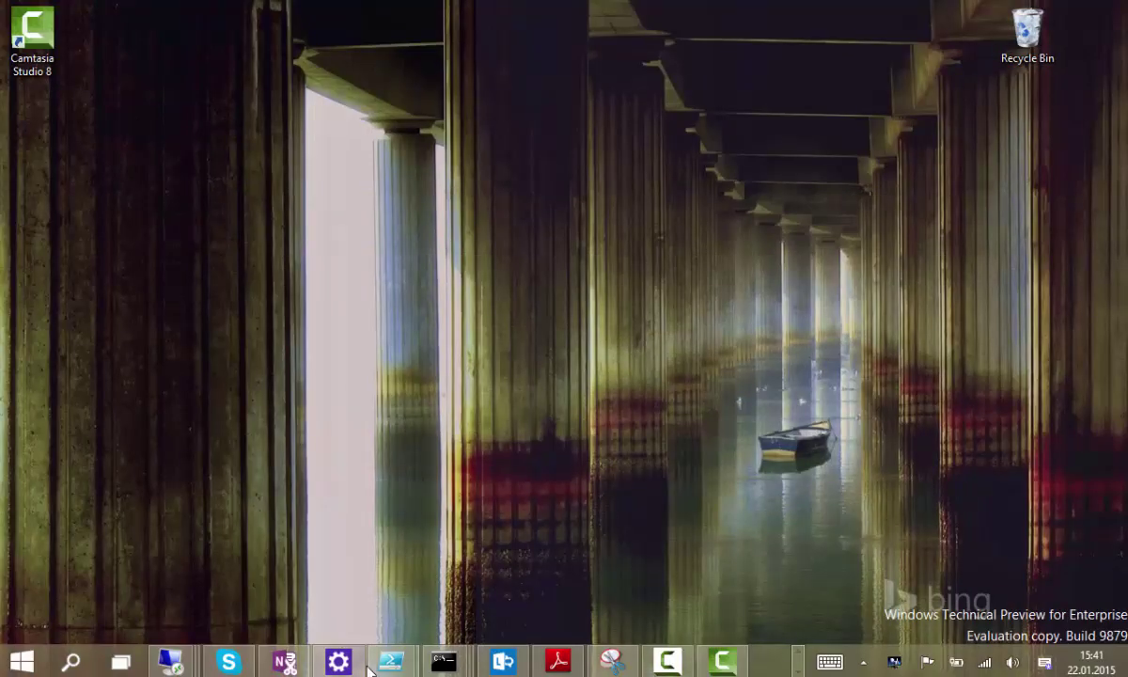
{"action": "mouse_move", "coordinate": [392, 662]}
{"action": "left_click", "coordinate": [467, 599]}
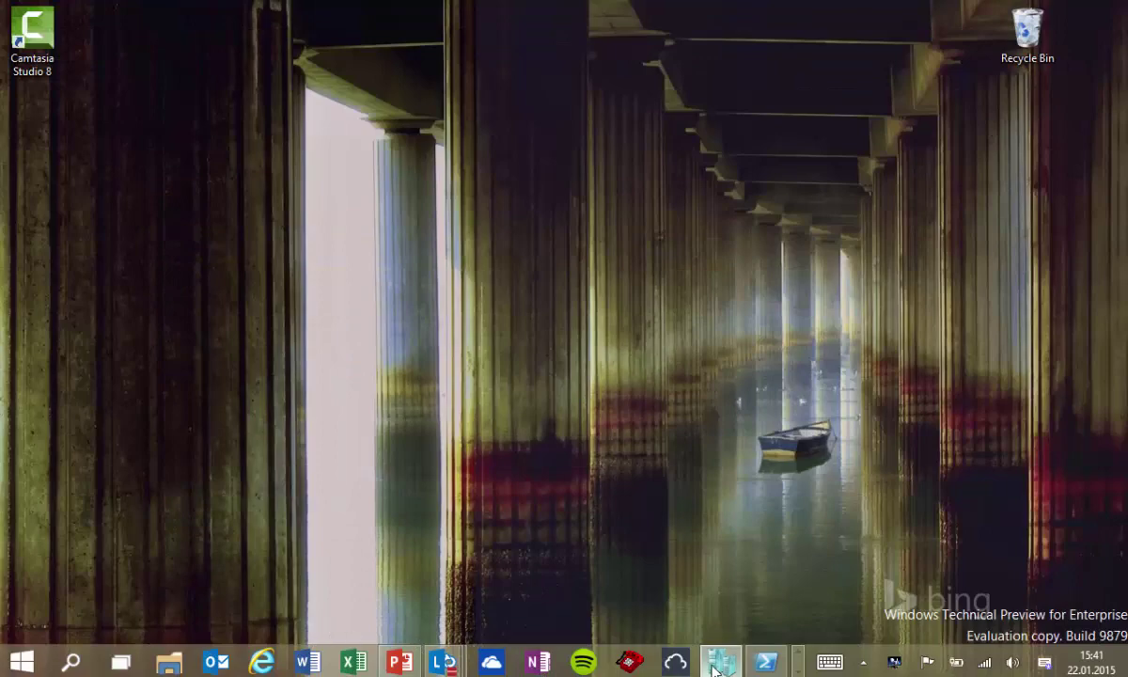
- In Hyper-V Manager, try to set the running BB-Test-Vnext1 virtual machine's startup RAM to 6000 MB and read the error details
{"action": "left_click", "coordinate": [720, 663]}
{"action": "right_click", "coordinate": [250, 152]}
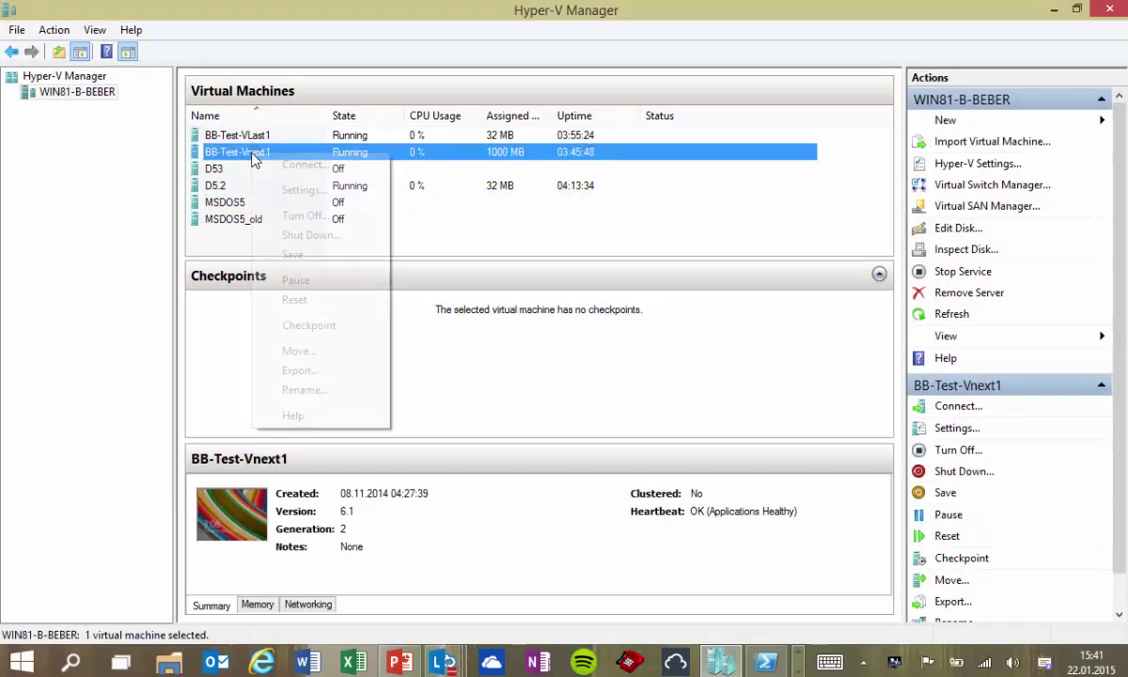
{"action": "left_click", "coordinate": [291, 191]}
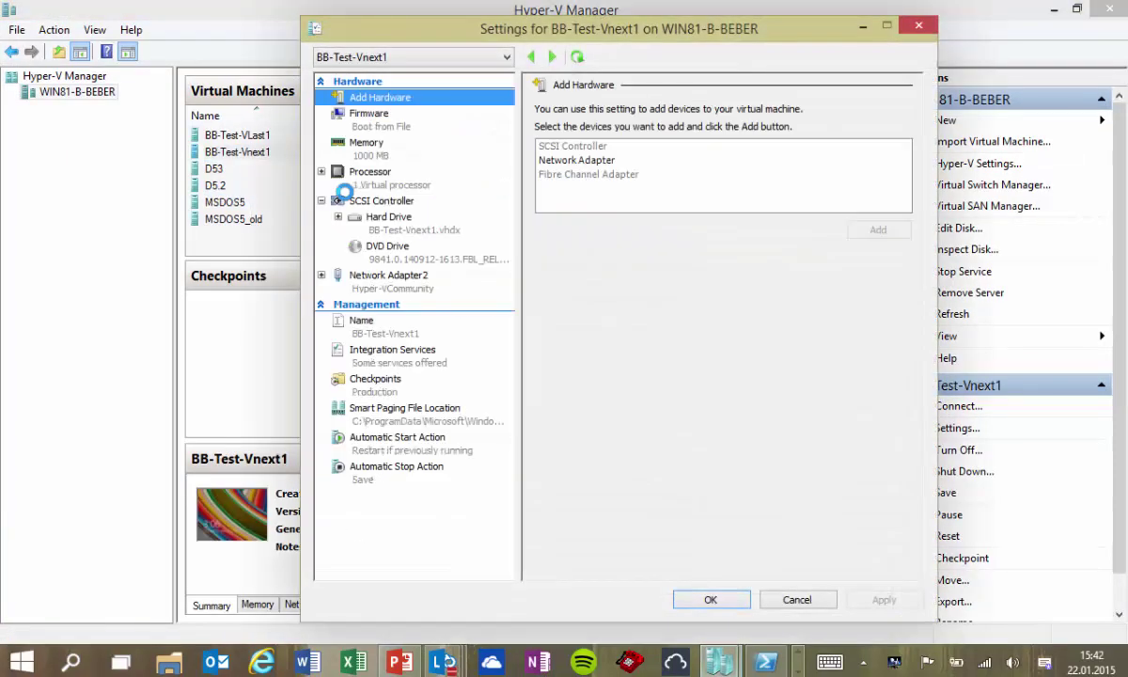
{"action": "left_click_drag", "start_coordinate": [404, 31], "coordinate": [606, 23]}
{"action": "left_click", "coordinate": [533, 137]}
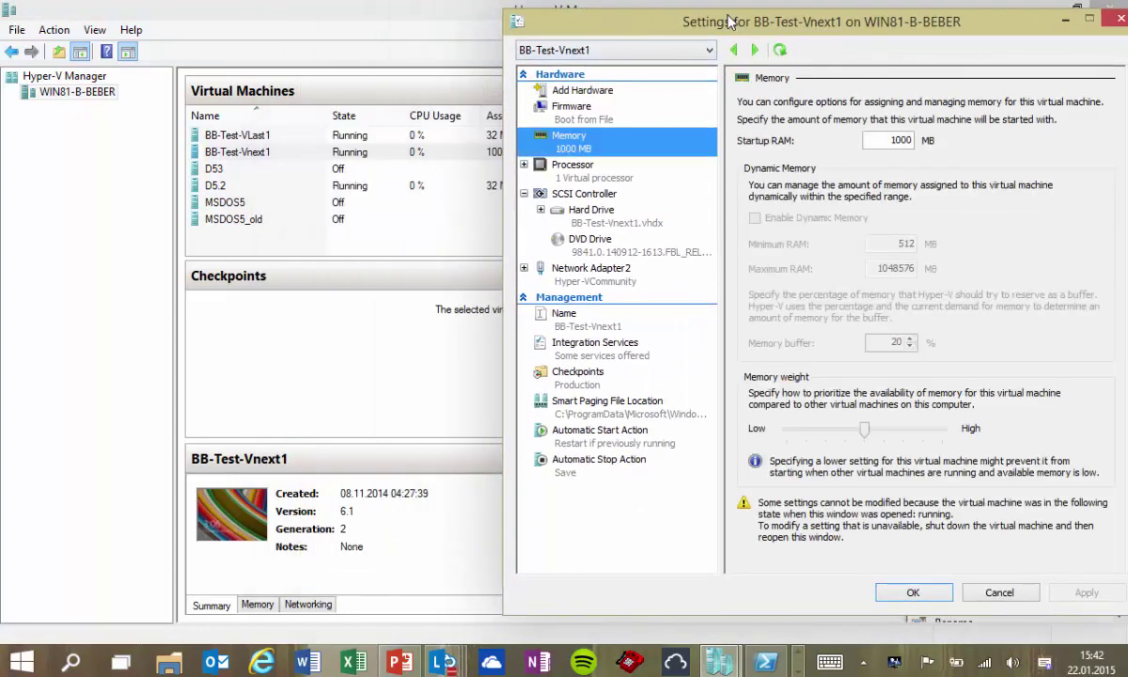
{"action": "left_click_drag", "start_coordinate": [685, 19], "coordinate": [521, 22]}
{"action": "double_click", "coordinate": [732, 144]}
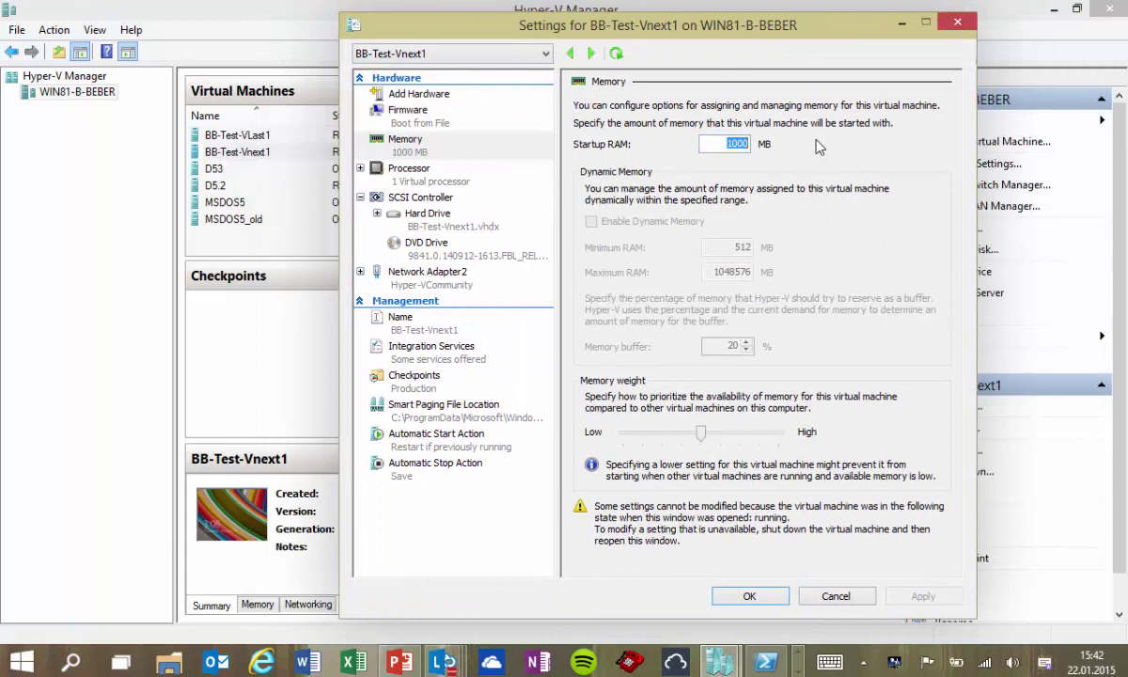
{"action": "type", "text": "6000"}
{"action": "key", "text": "Return"}
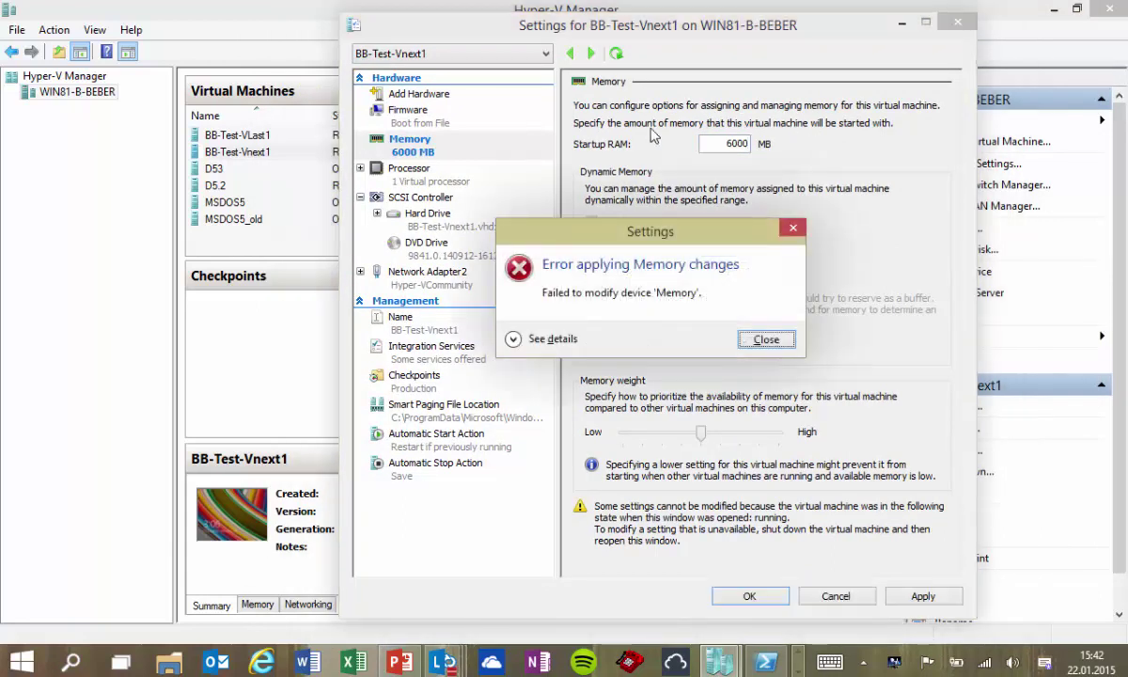
{"action": "left_click", "coordinate": [523, 340]}
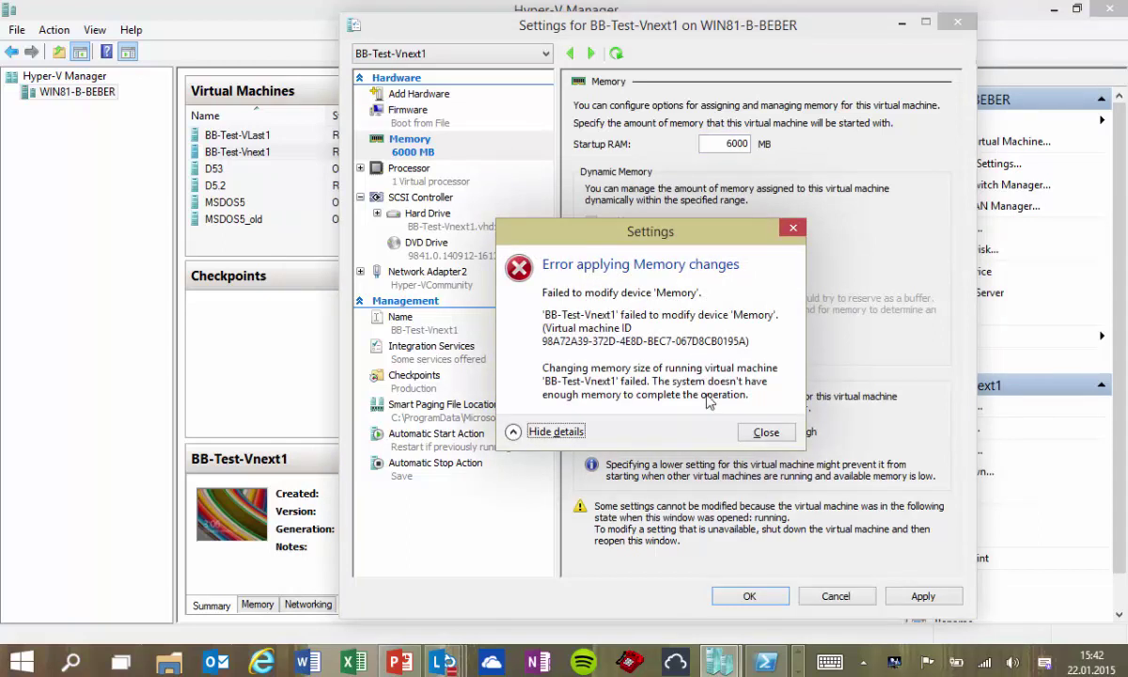
{"action": "left_click", "coordinate": [757, 432]}
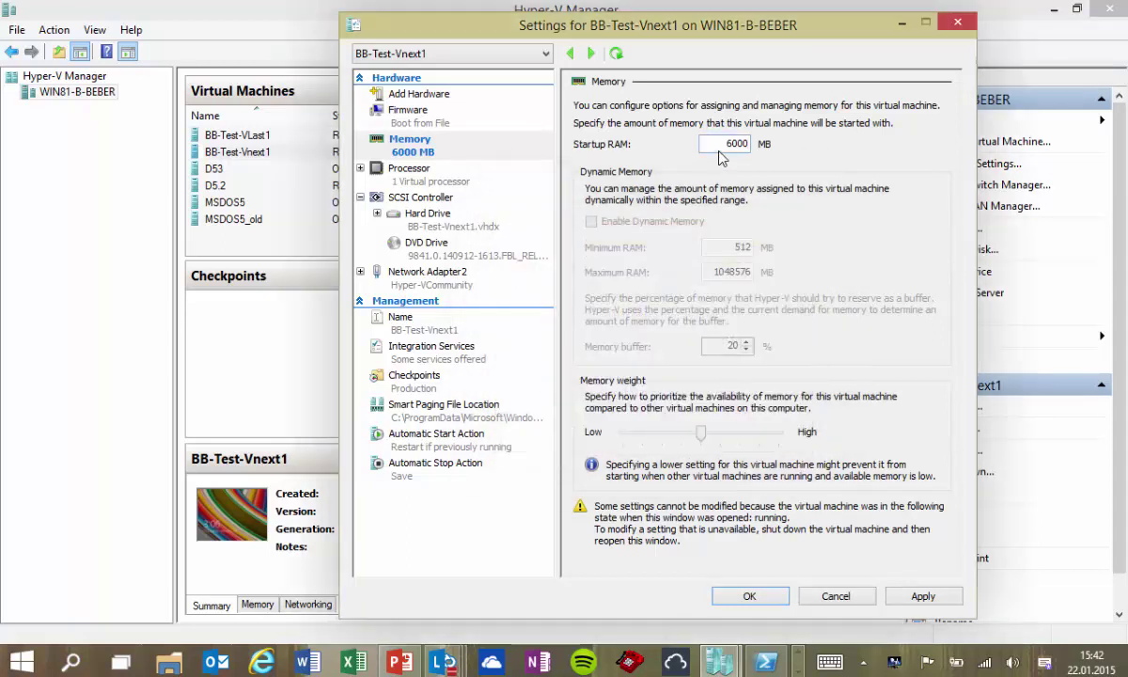
- Set BB-Test-Vnext1's startup RAM to 1200 MB, apply the change and close its settings
{"action": "left_click_drag", "start_coordinate": [719, 151], "coordinate": [843, 139]}
{"action": "type", "text": "1200"}
{"action": "left_click", "coordinate": [929, 597]}
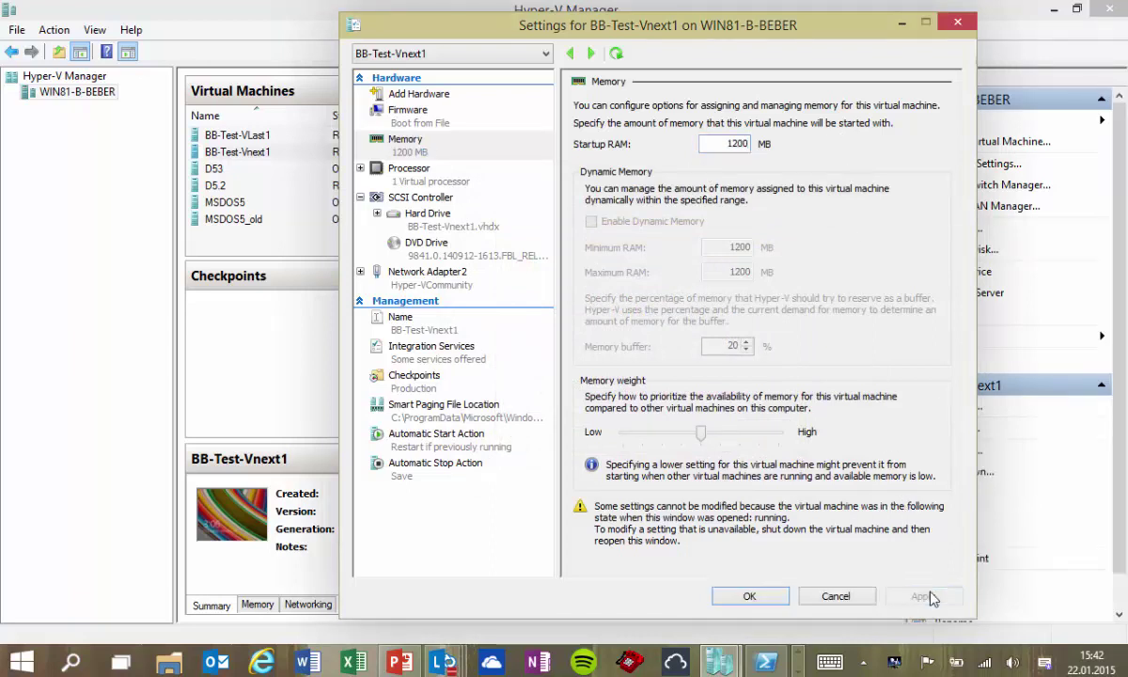
{"action": "left_click", "coordinate": [752, 596]}
- Reopen the memory settings of the running BB-Test-Vnext1 virtual machine and set its startup RAM to 1000 MB
{"action": "right_click", "coordinate": [533, 152]}
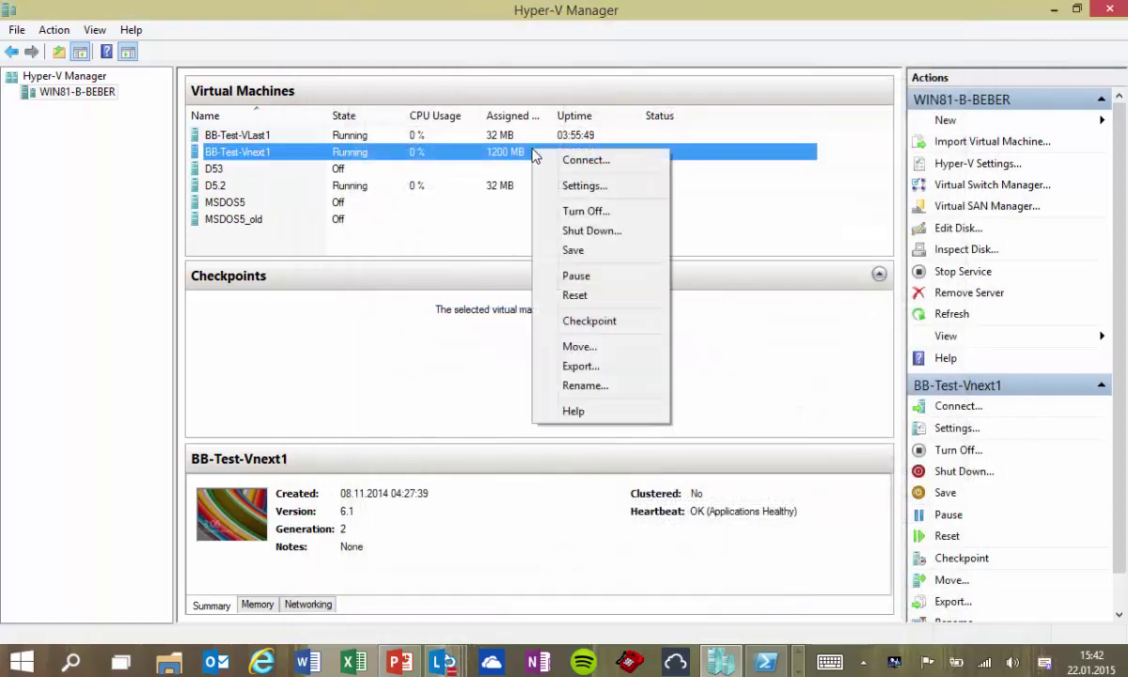
{"action": "left_click", "coordinate": [554, 188]}
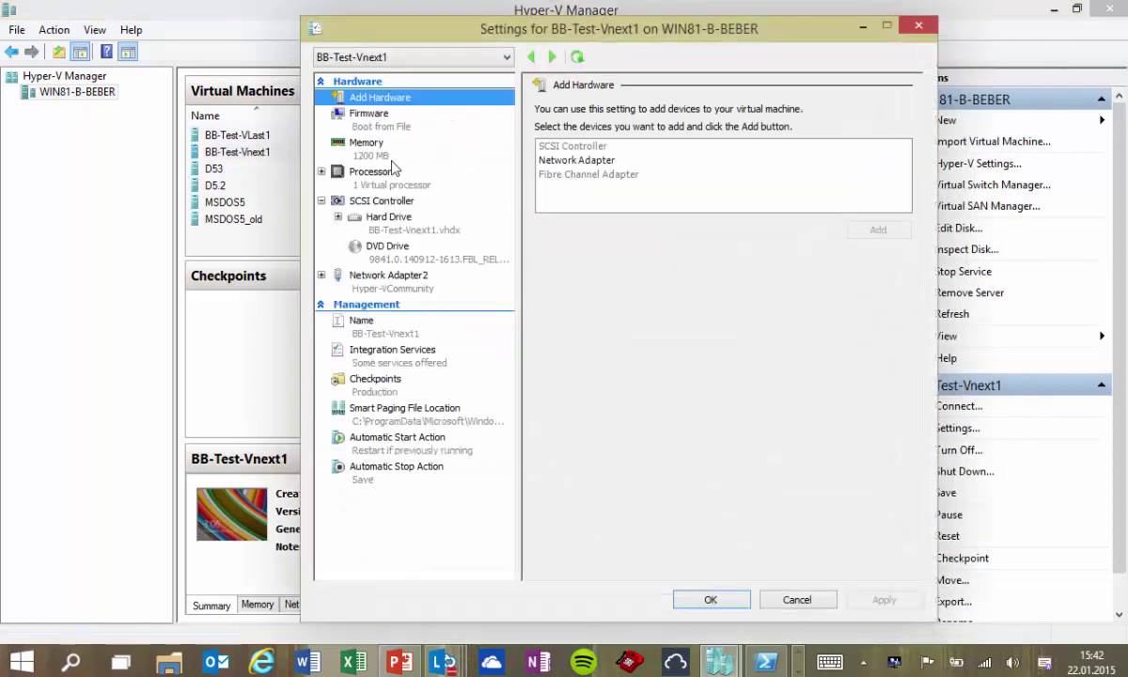
{"action": "left_click", "coordinate": [377, 147]}
{"action": "double_click", "coordinate": [687, 141]}
{"action": "type", "text": "1000"}
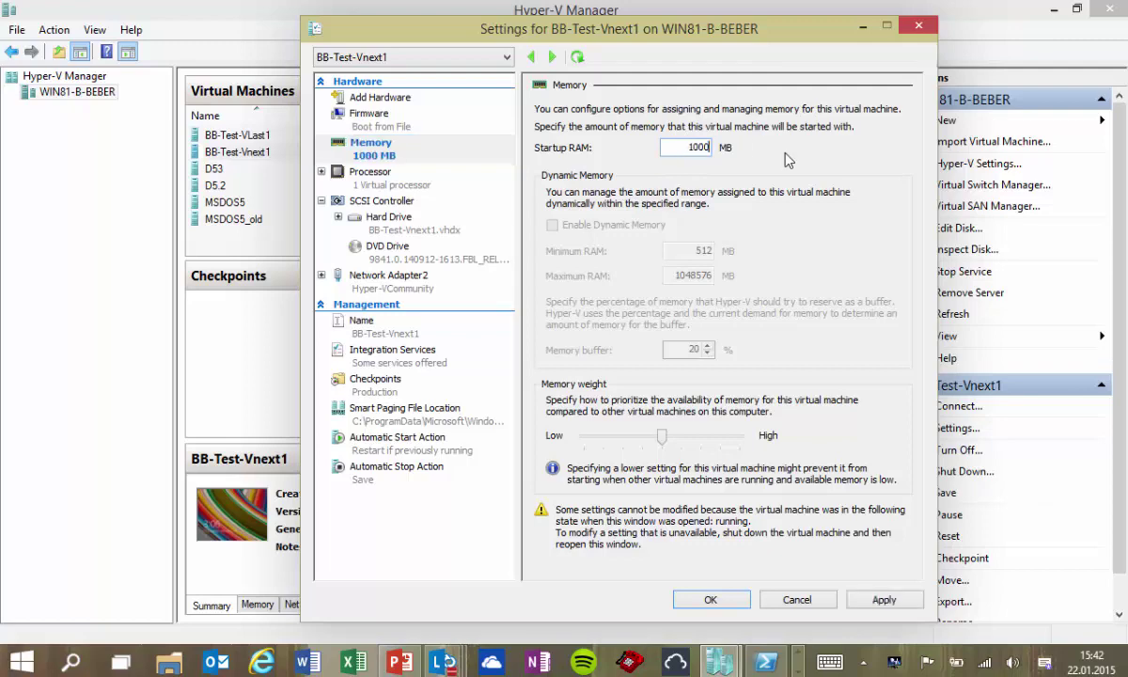
{"action": "key", "text": "Return"}
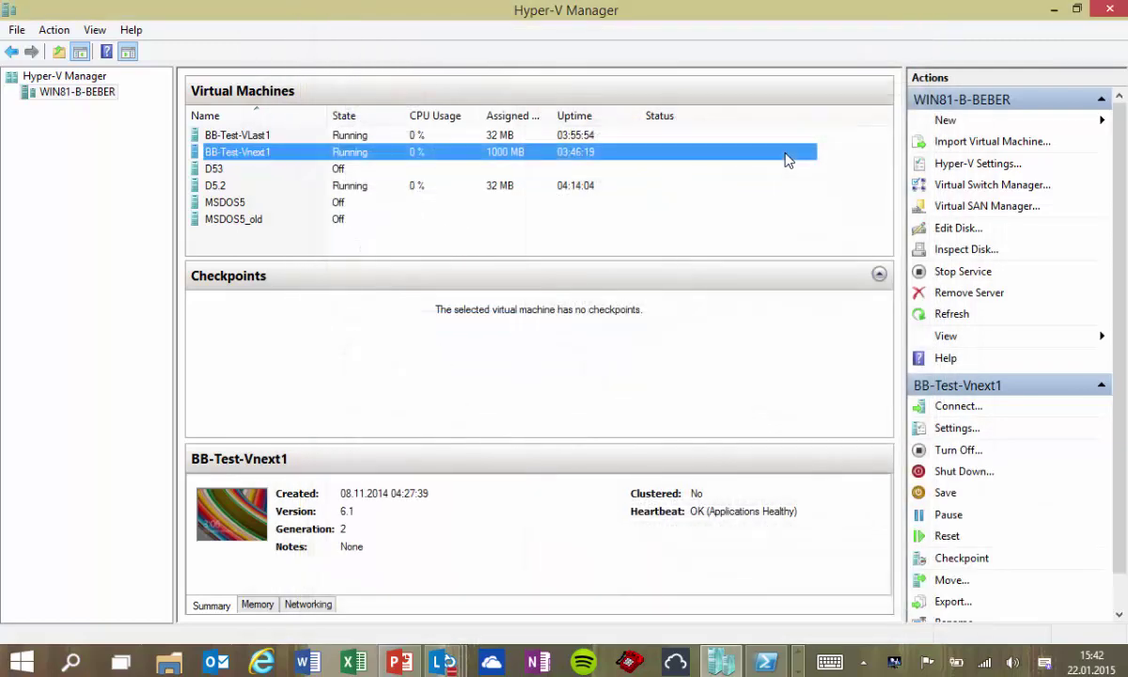
{"action": "right_click", "coordinate": [697, 169]}
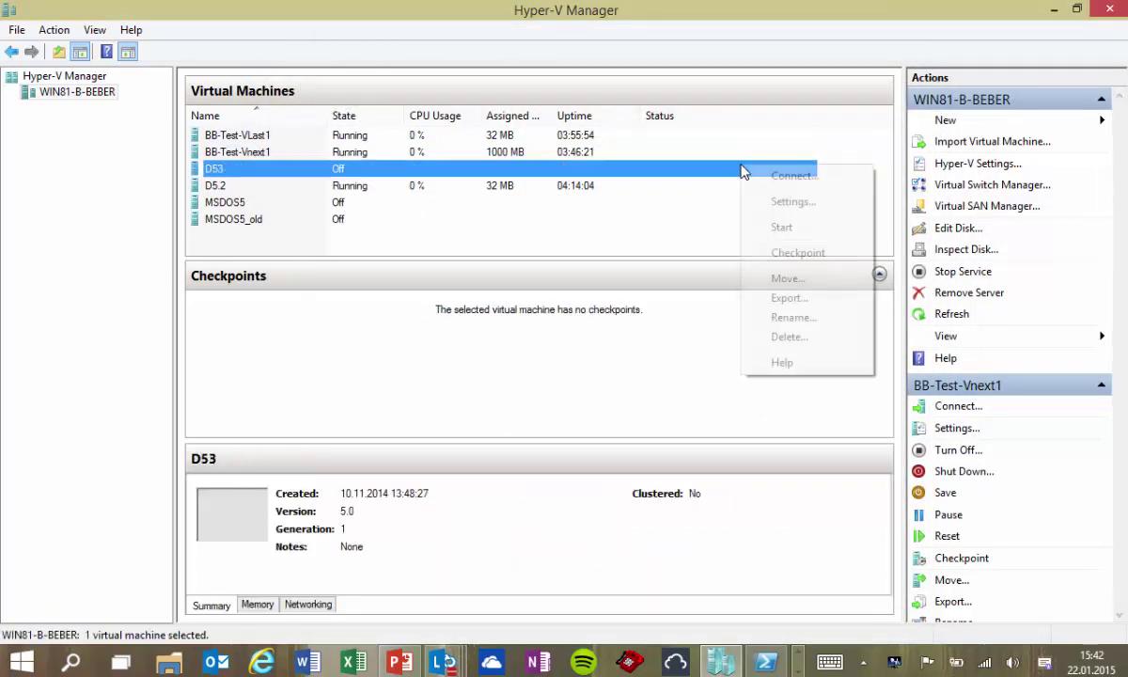
{"action": "key", "text": "Escape"}
{"action": "right_click", "coordinate": [667, 169]}
{"action": "left_click", "coordinate": [663, 153]}
- Reduce the startup RAM of the running BB-Test-Vnext1 virtual machine to 800 MB and save its settings
{"action": "right_click", "coordinate": [663, 155]}
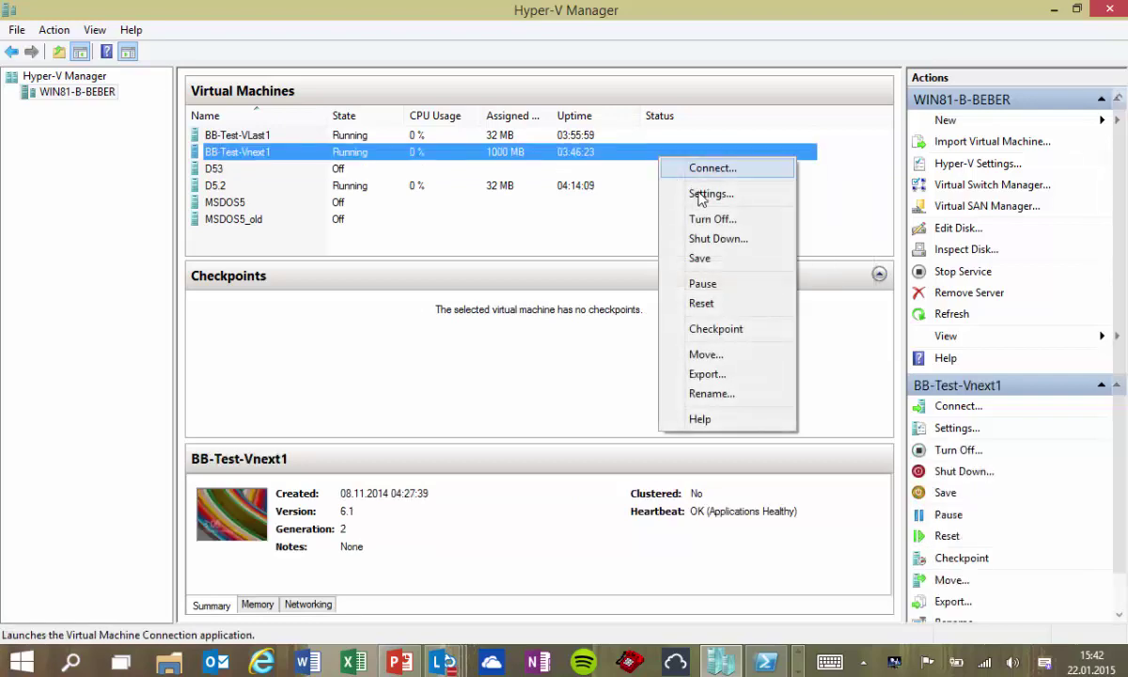
{"action": "left_click", "coordinate": [698, 195]}
{"action": "left_click", "coordinate": [395, 149]}
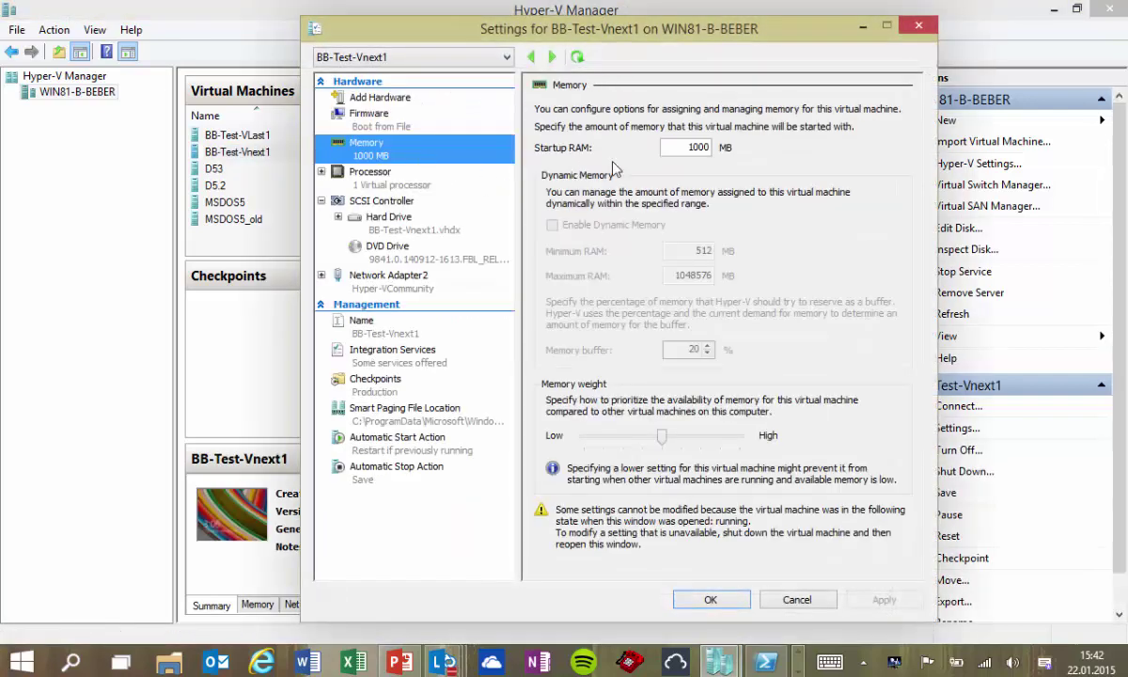
{"action": "key", "text": "Tab"}
{"action": "type", "text": "800"}
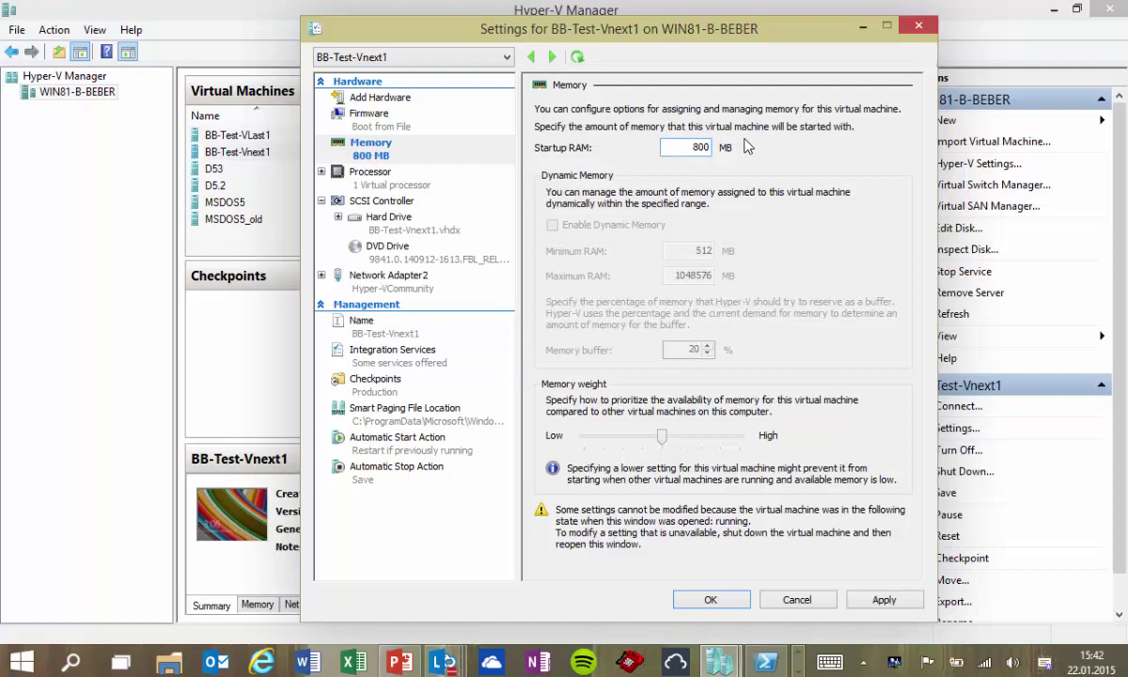
{"action": "key", "text": "Return"}
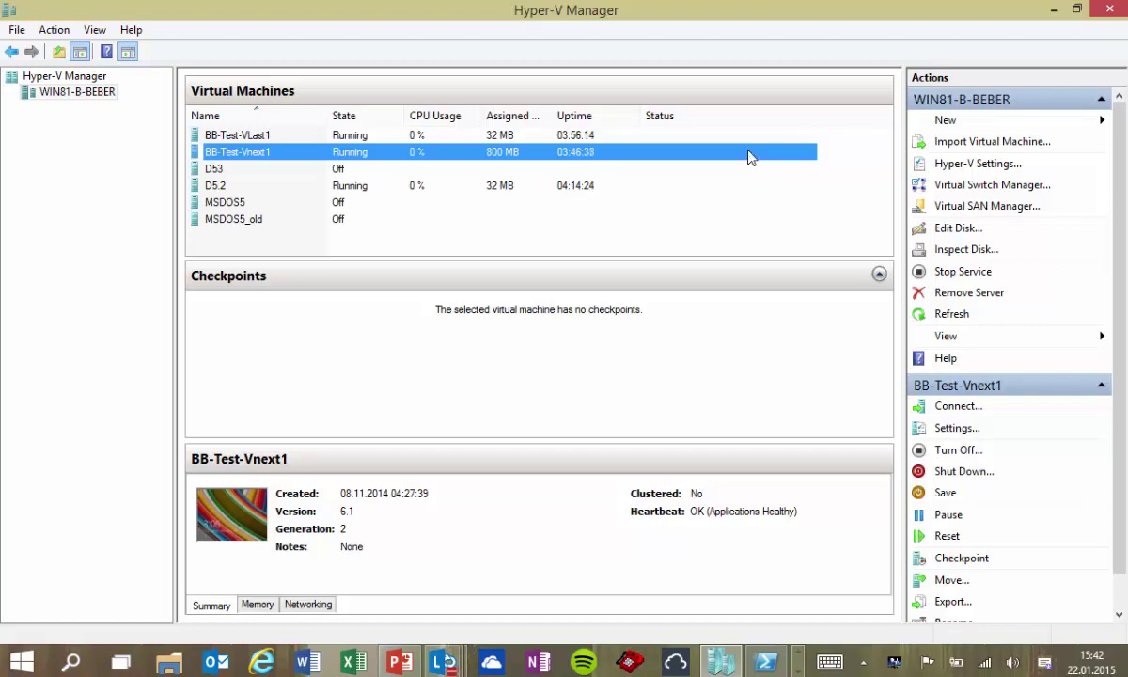
{"action": "right_click", "coordinate": [748, 156]}
{"action": "left_click", "coordinate": [776, 179]}
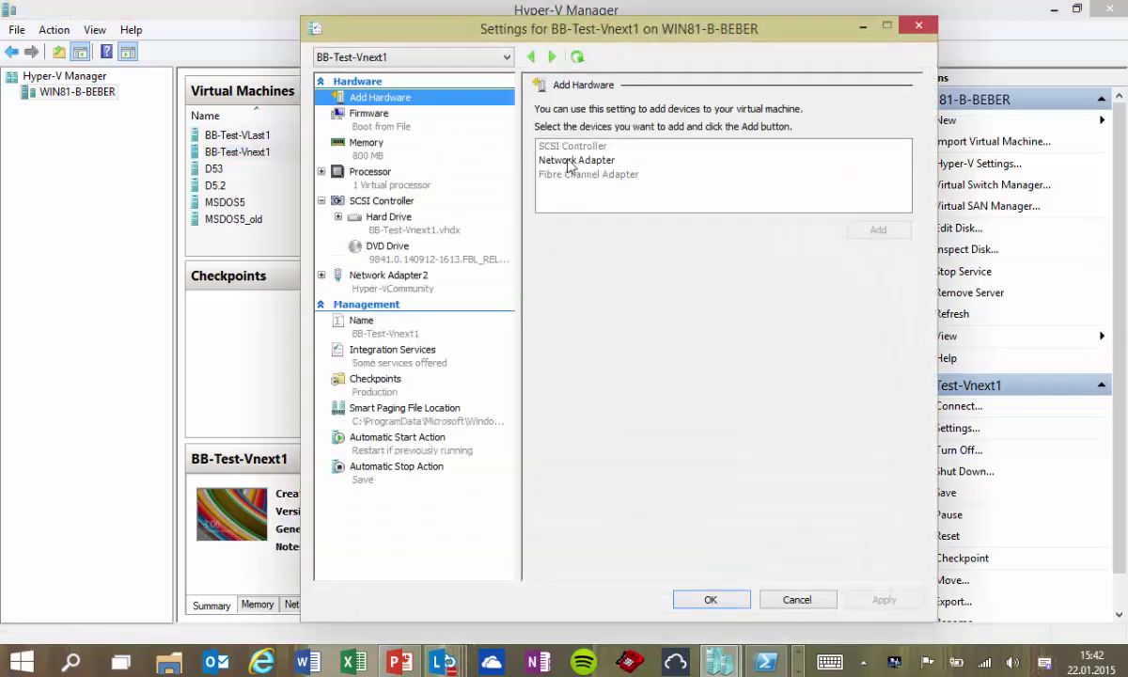
{"action": "left_click", "coordinate": [796, 599]}
- Try to set the running BB-Test-Vnext1 virtual machine's startup RAM to 32 MB and expand the error details
{"action": "right_click", "coordinate": [268, 148]}
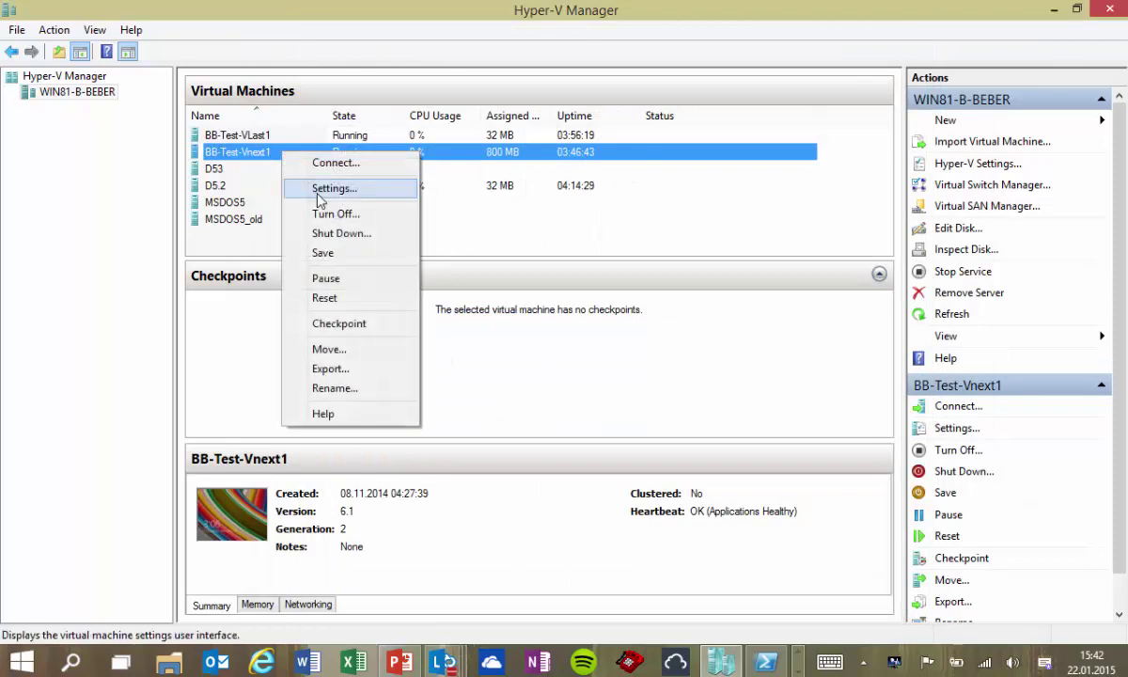
{"action": "left_click", "coordinate": [319, 184]}
{"action": "left_click", "coordinate": [371, 149]}
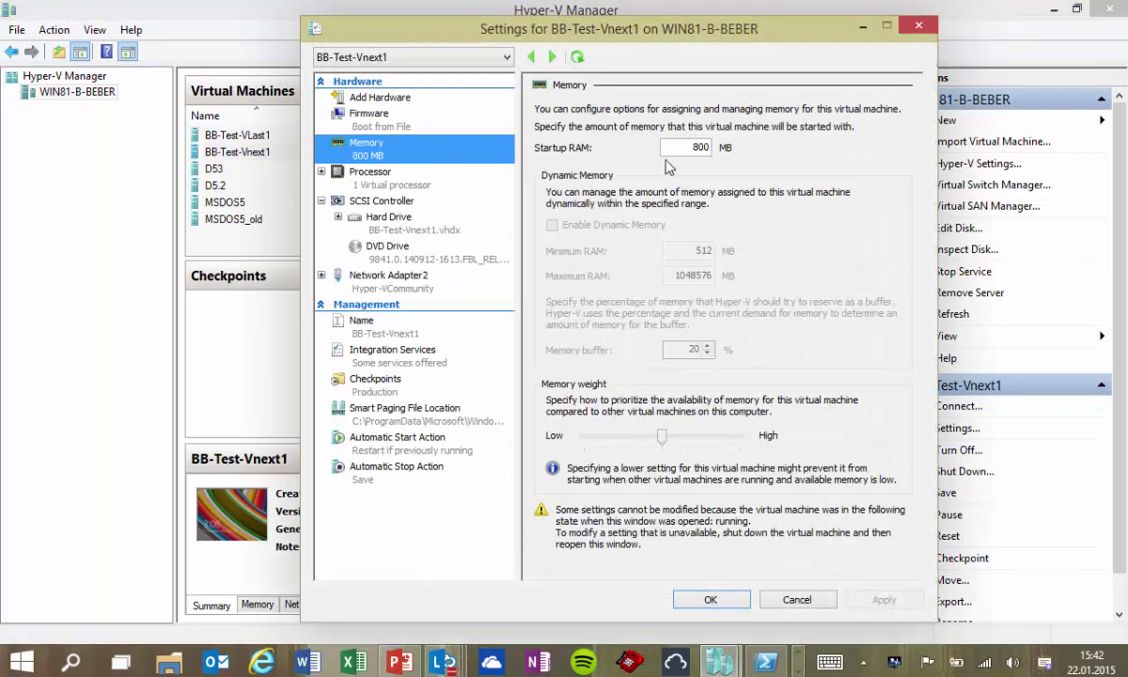
{"action": "key", "text": "Tab"}
{"action": "type", "text": "32"}
{"action": "key", "text": "Return"}
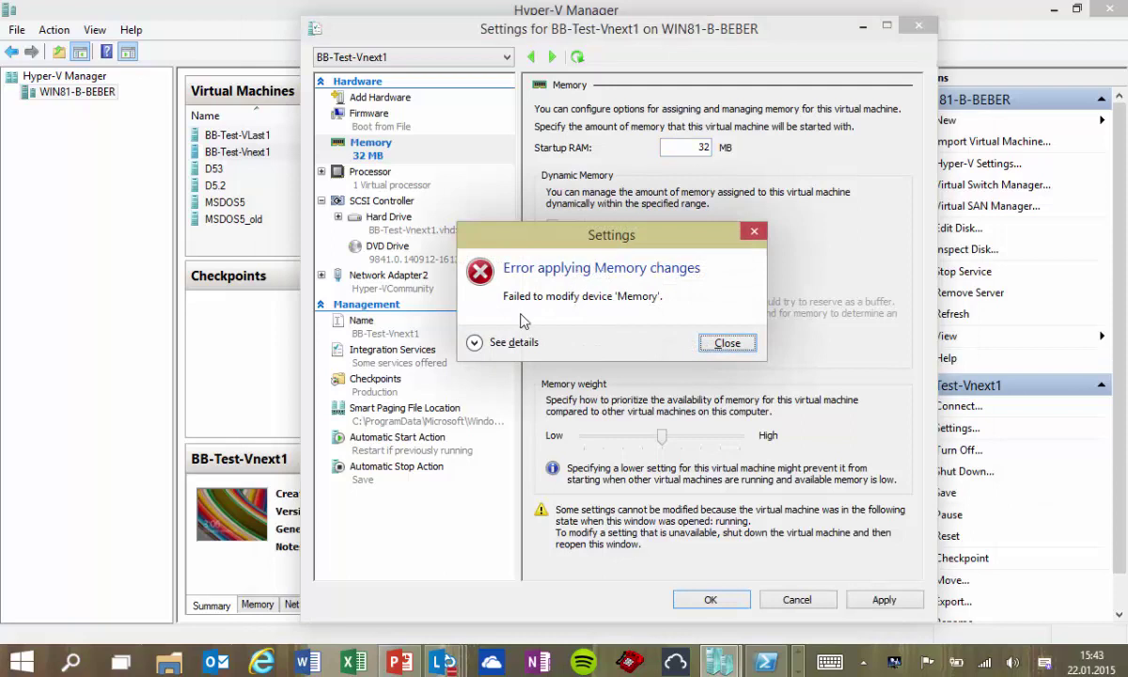
{"action": "left_click", "coordinate": [496, 342]}
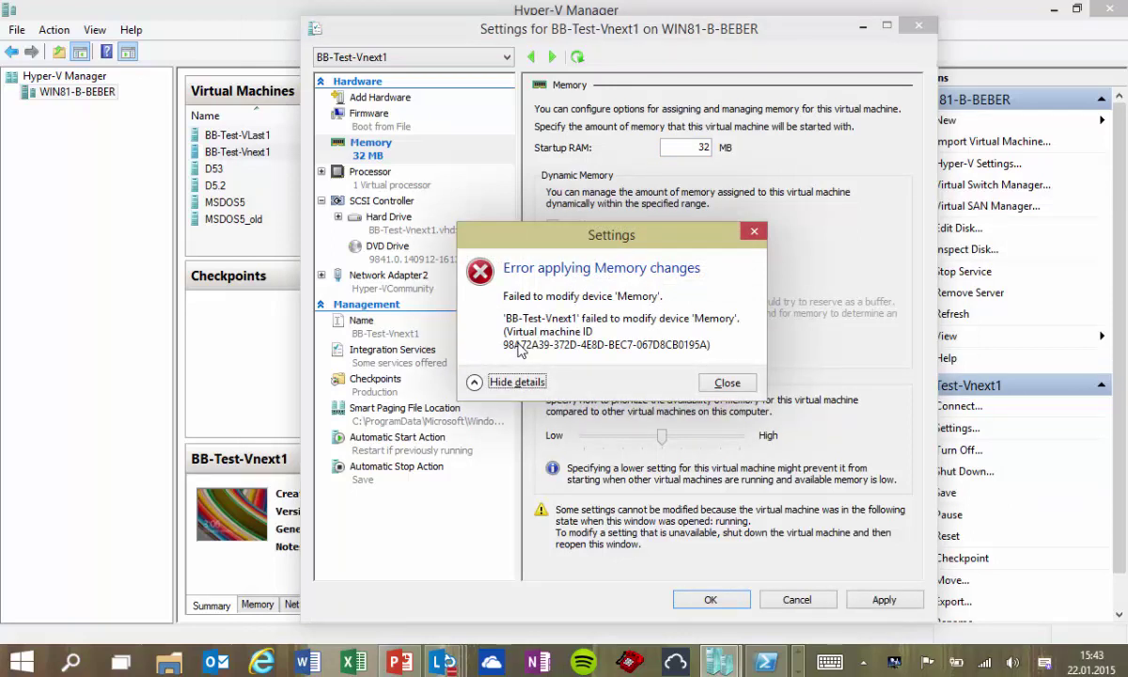
- Dismiss the memory error, discard the pending RAM change and reopen the settings of the running BB-Test-Vnext1 virtual machine
{"action": "left_click", "coordinate": [731, 383]}
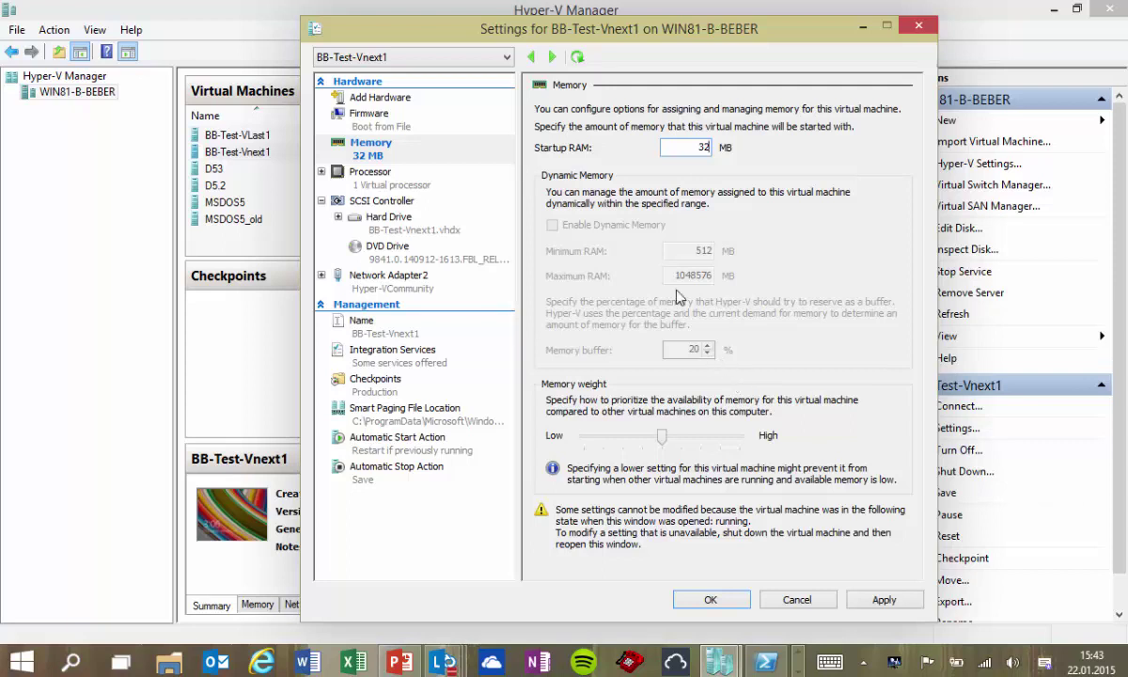
{"action": "double_click", "coordinate": [704, 148]}
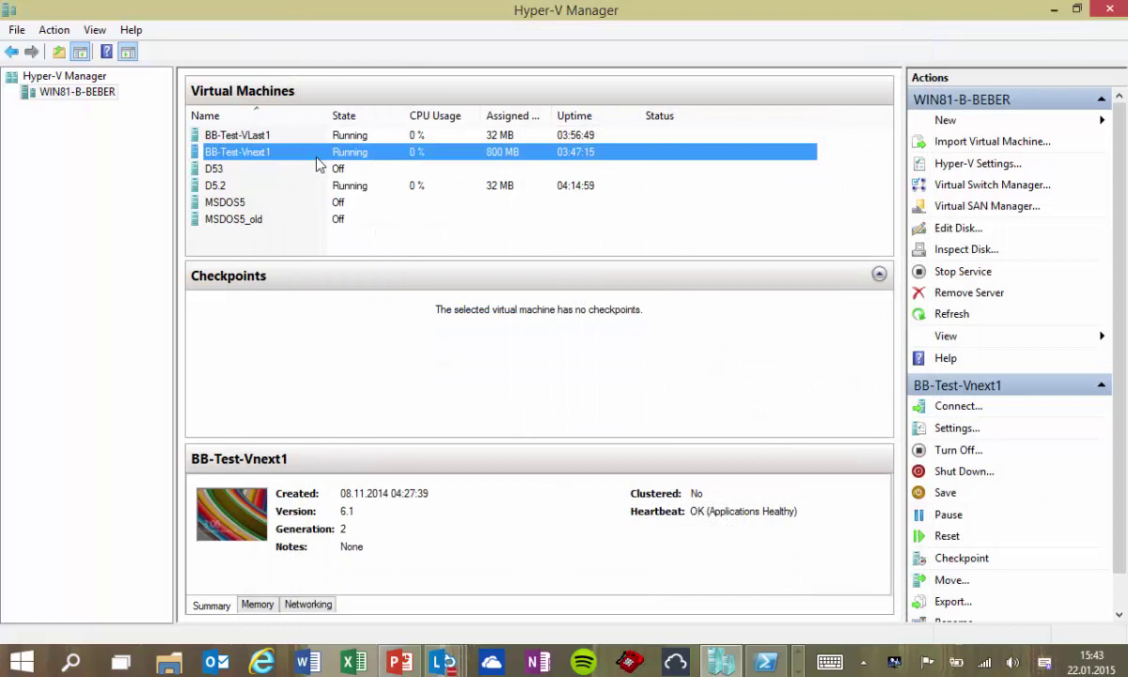
{"action": "right_click", "coordinate": [291, 150]}
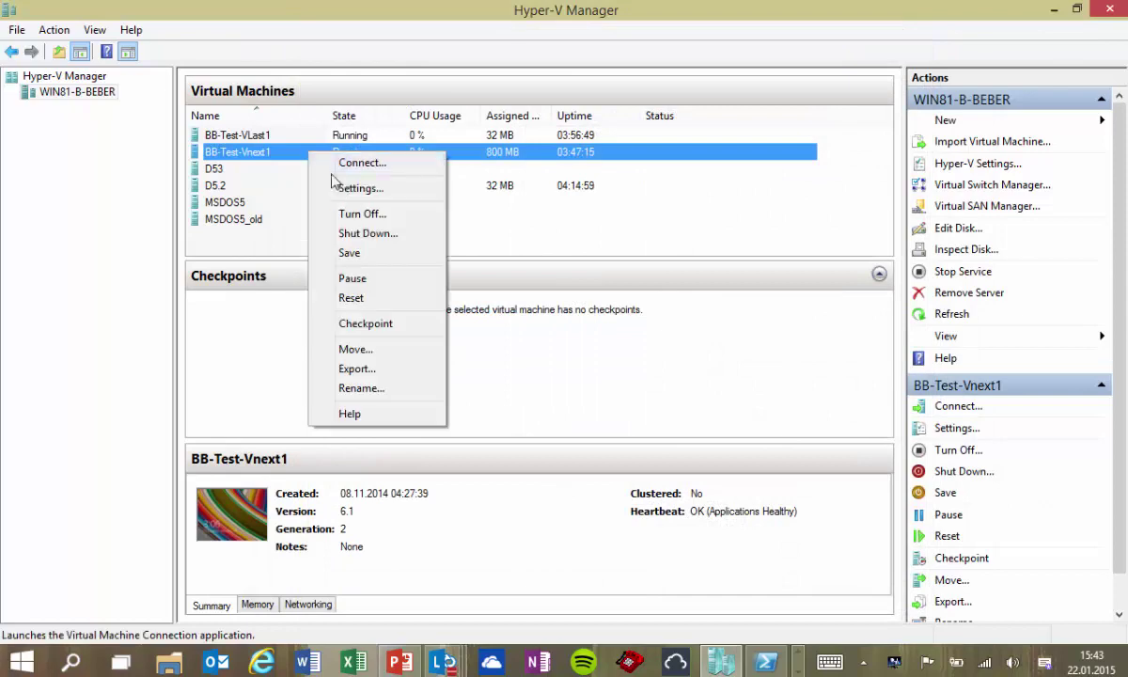
{"action": "left_click", "coordinate": [348, 191]}
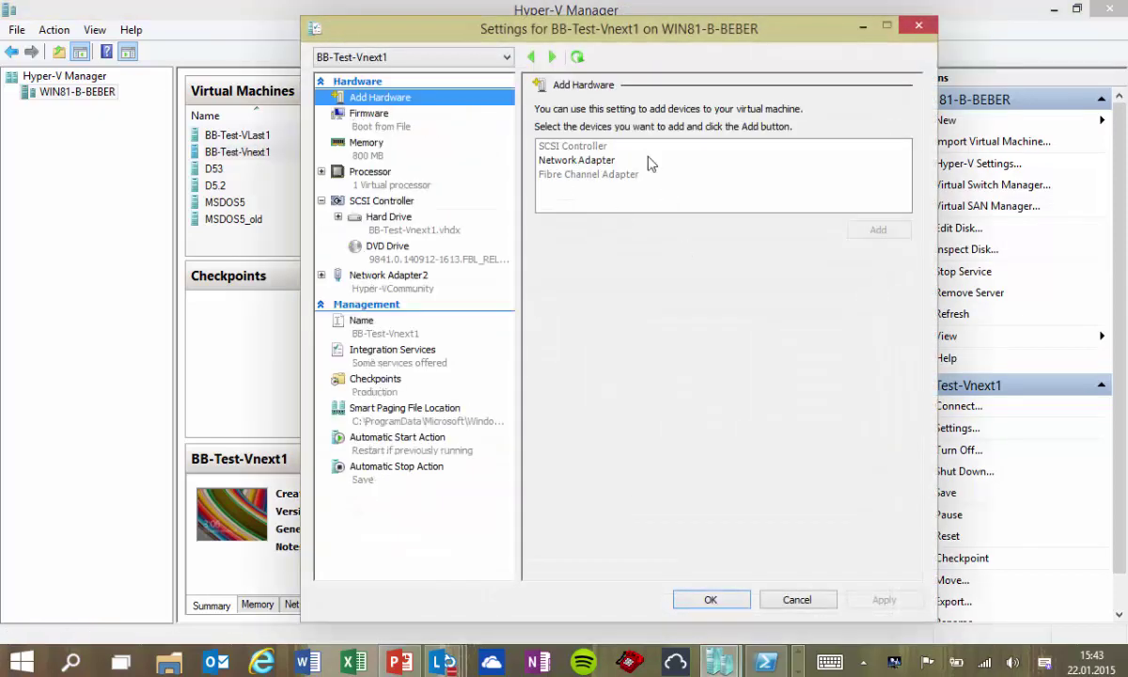
- Examine the SCSI Controller and Fibre Channel Adapter entries among the hardware that can be added to BB-Test-Vnext1
{"action": "left_click", "coordinate": [643, 162]}
{"action": "left_click", "coordinate": [628, 148]}
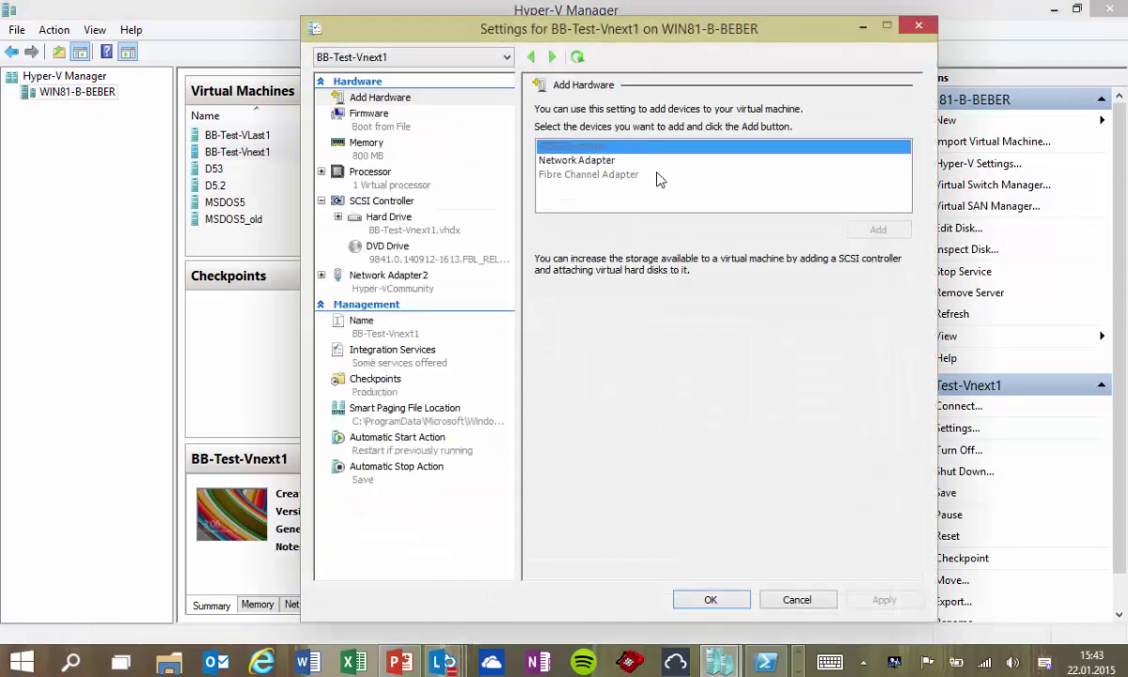
{"action": "left_click", "coordinate": [657, 175]}
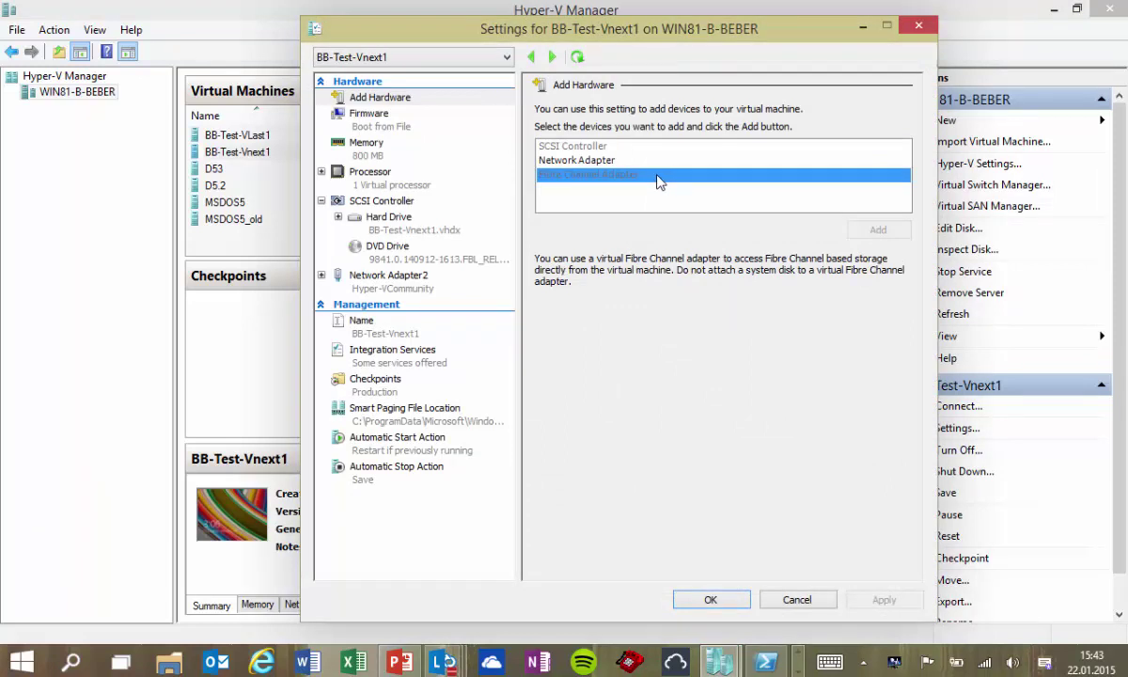
- Add a network adapter to the running BB-Test-Vnext1, connect it to the Hyper-VCommunity virtual switch and apply the change
{"action": "left_click", "coordinate": [616, 160]}
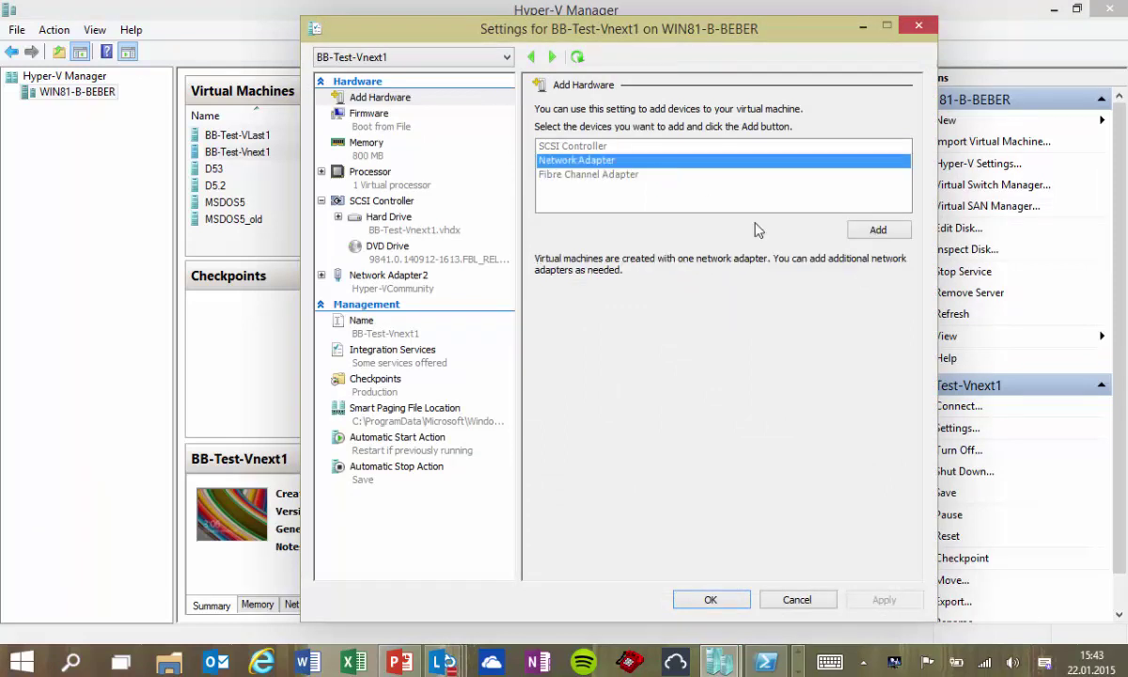
{"action": "left_click", "coordinate": [876, 229]}
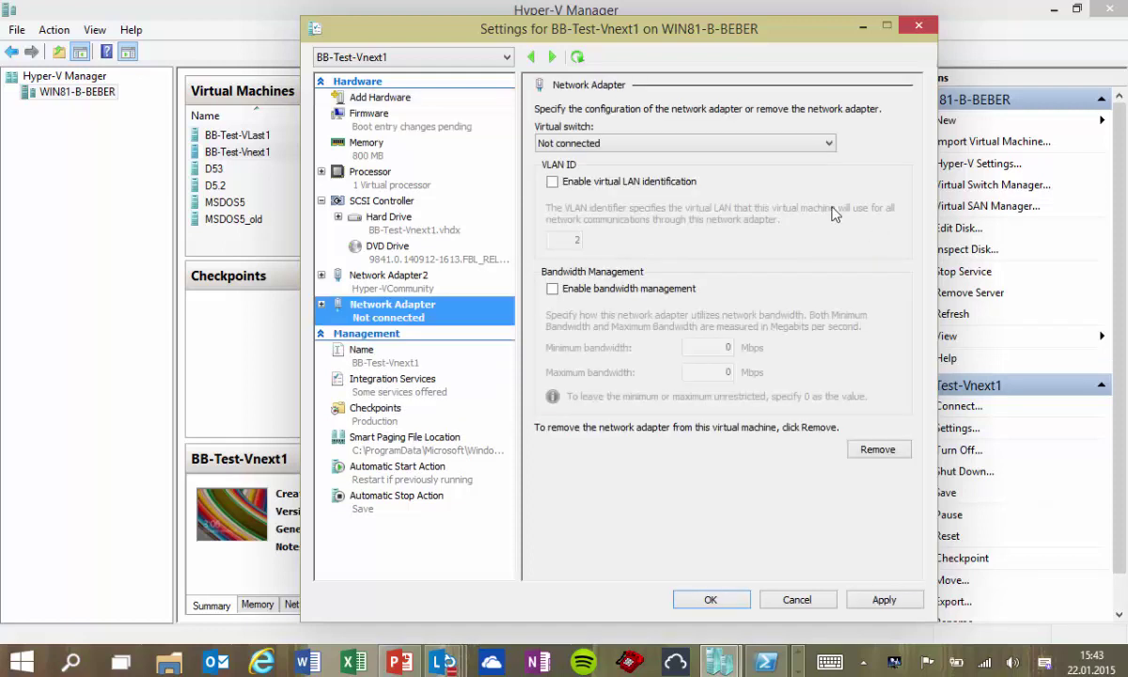
{"action": "left_click", "coordinate": [743, 143]}
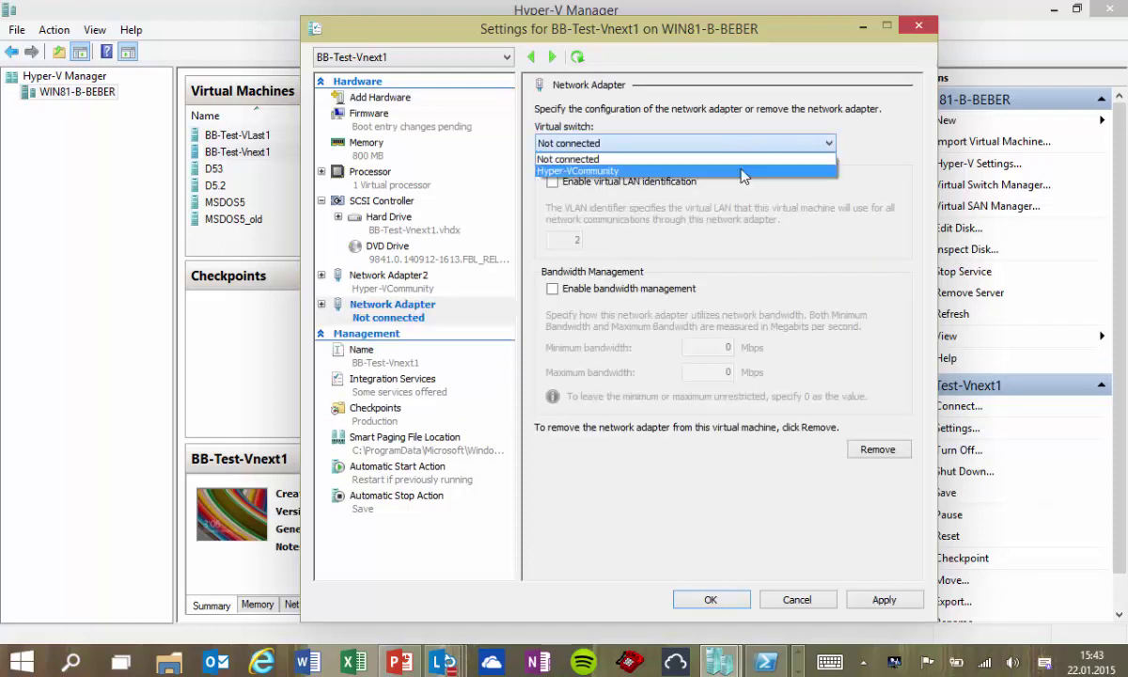
{"action": "left_click", "coordinate": [743, 171]}
{"action": "left_click", "coordinate": [902, 602]}
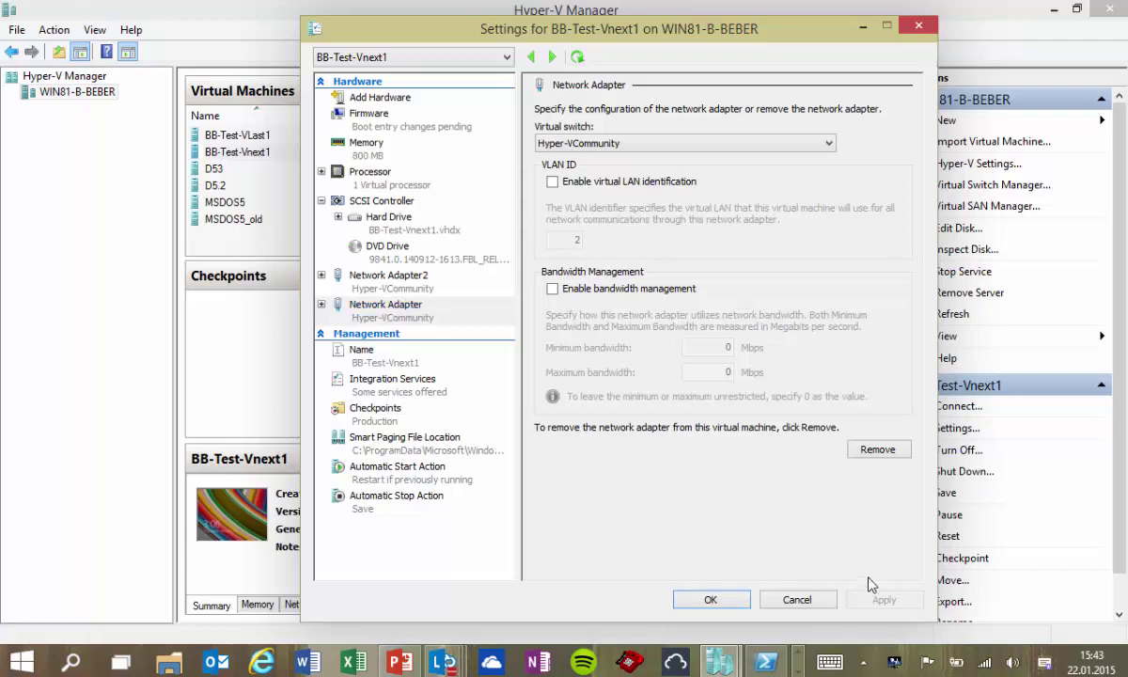
- Remove the newly added network adapter from BB-Test-Vnext1, apply the change and accept the possible loss of connectivity
{"action": "left_click", "coordinate": [880, 451]}
{"action": "left_click", "coordinate": [886, 600]}
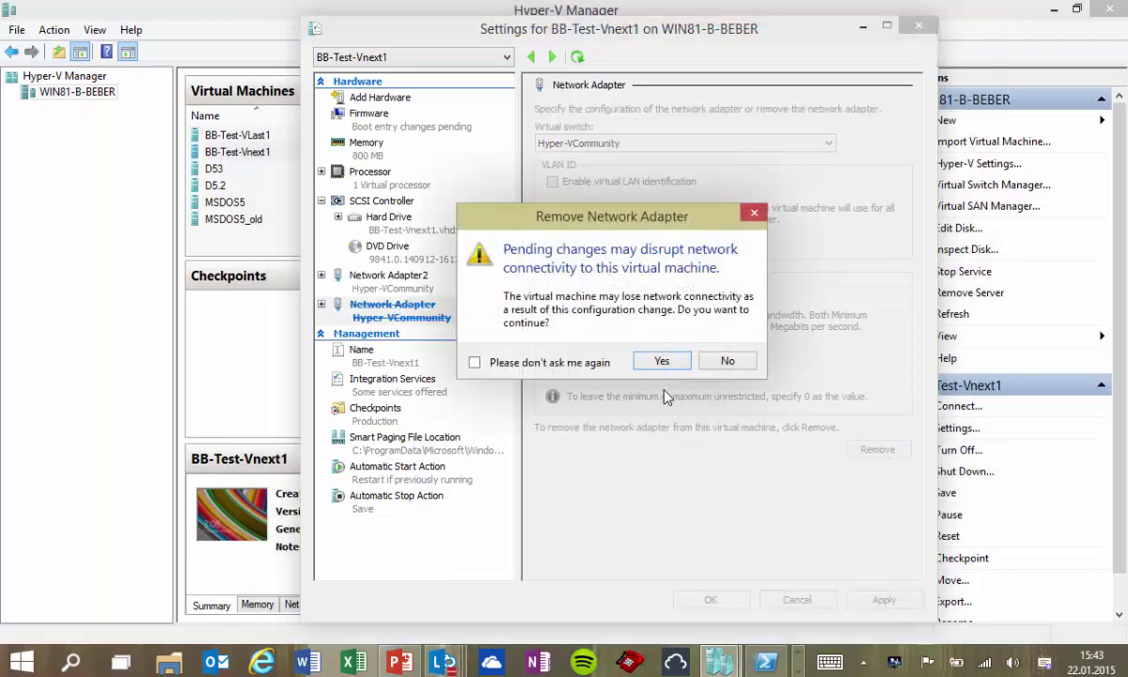
{"action": "left_click", "coordinate": [669, 361]}
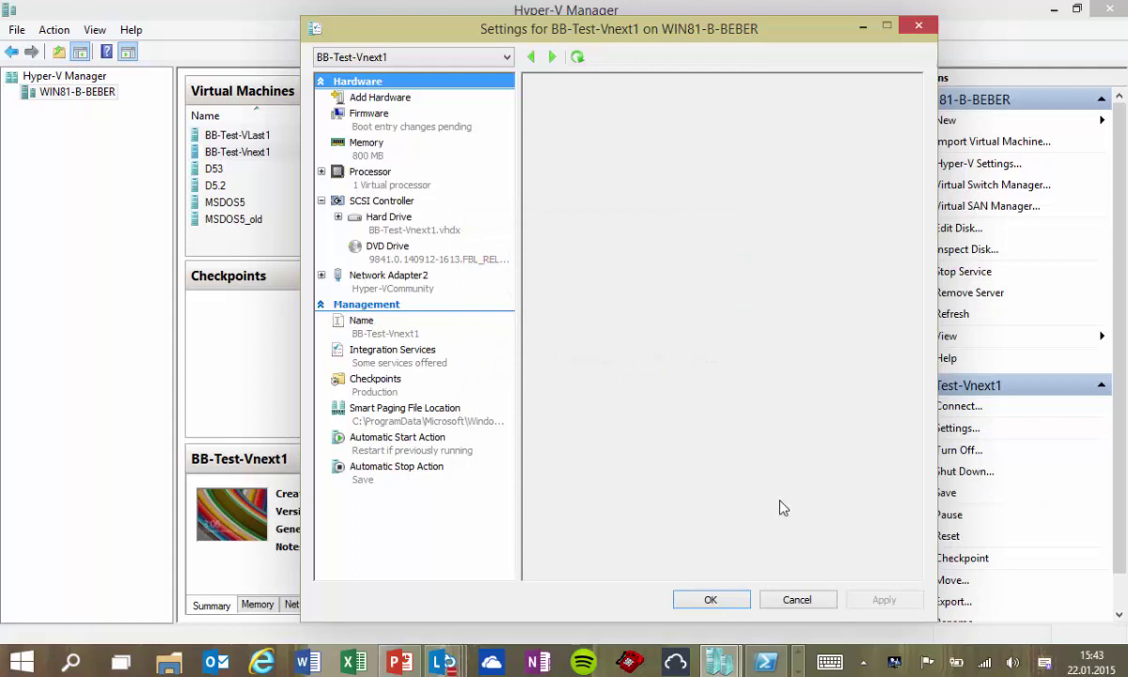
- Review BB-Test-Vnext1's checkpoint options, close the settings without changes and create a checkpoint of the virtual machine
{"action": "left_click", "coordinate": [438, 396]}
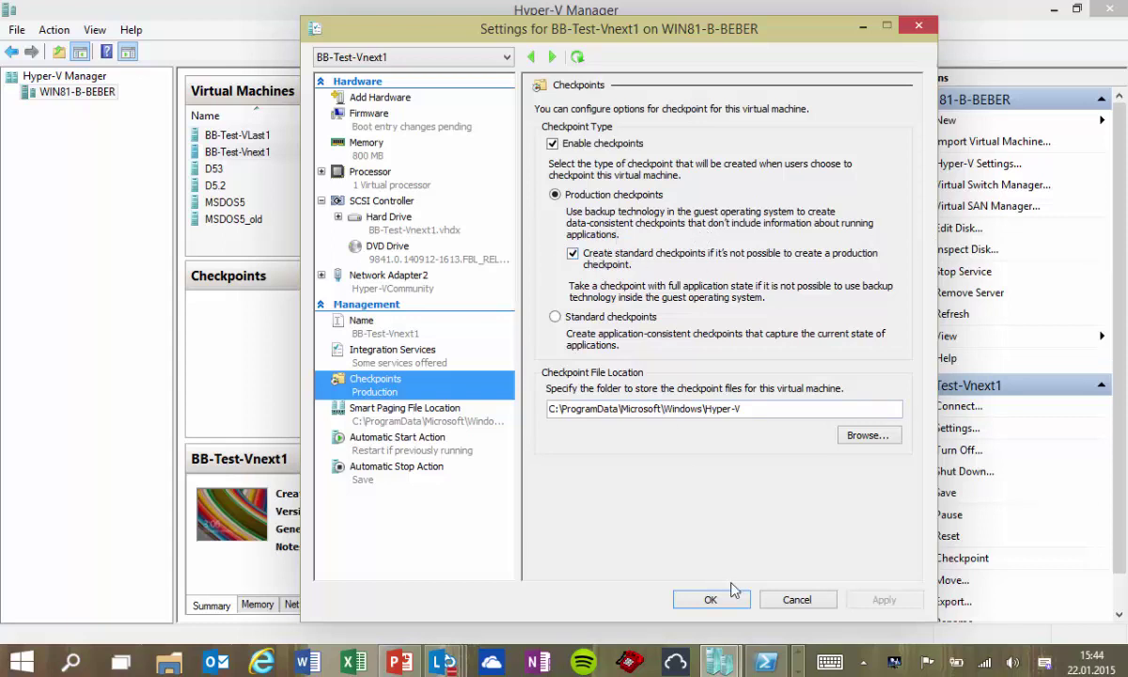
{"action": "left_click", "coordinate": [771, 600]}
{"action": "right_click", "coordinate": [248, 148]}
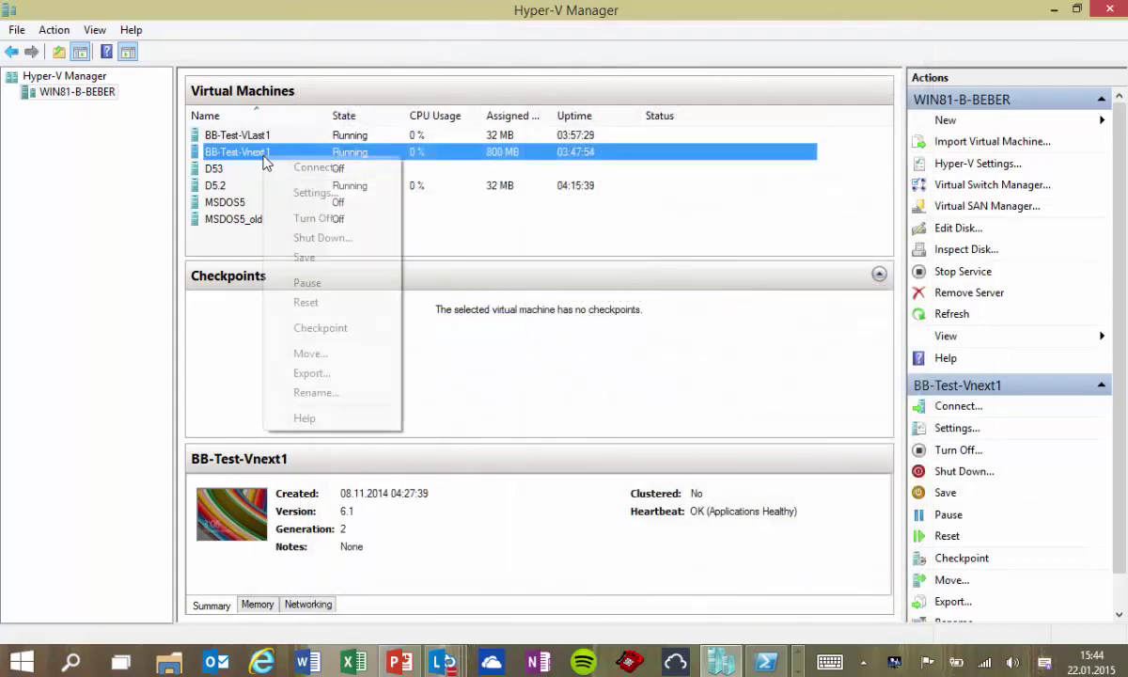
{"action": "left_click", "coordinate": [366, 330]}
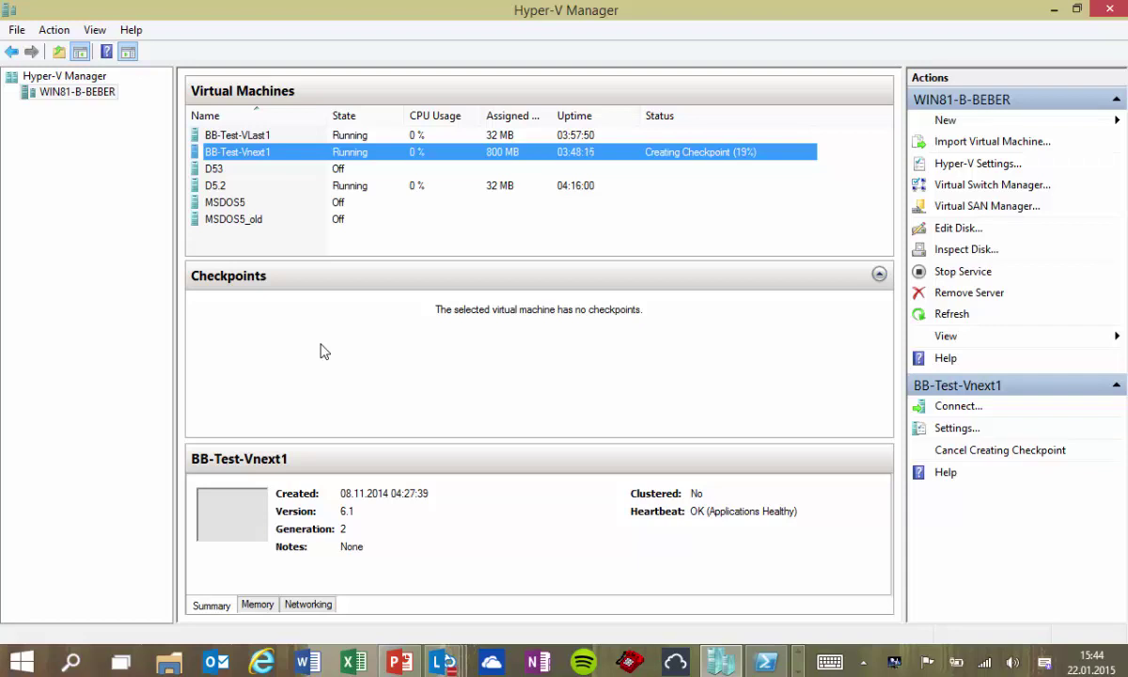
- Create a checkpoint of the running D5.2 virtual machine and acknowledge the checkpoint notice
{"action": "right_click", "coordinate": [298, 186]}
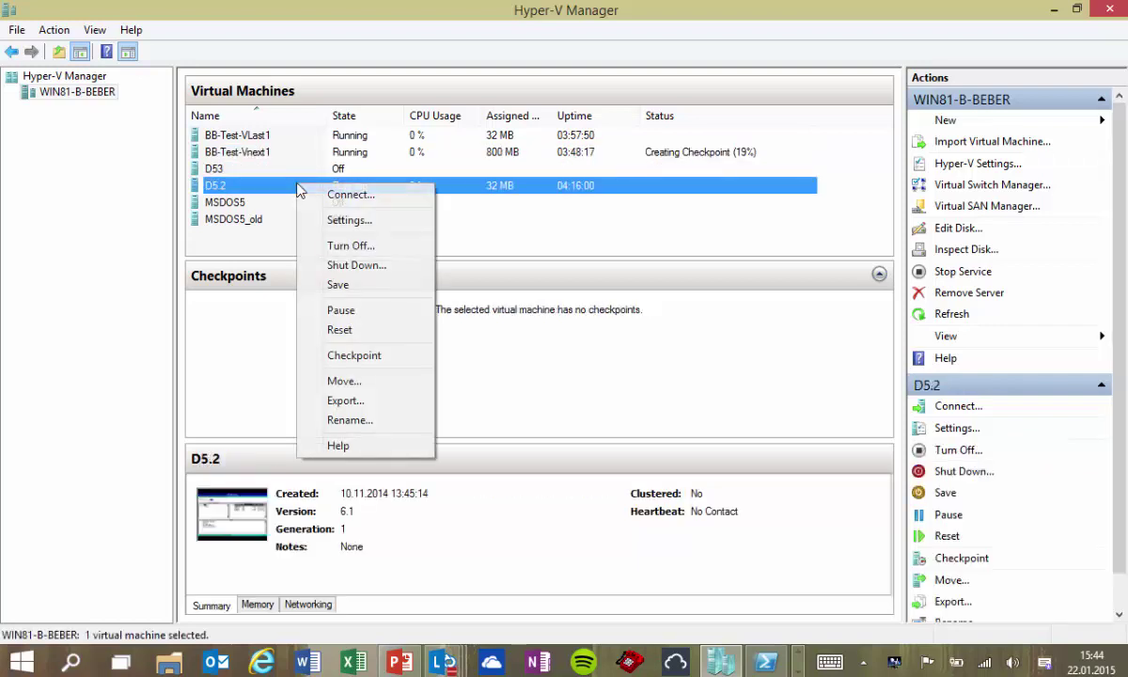
{"action": "left_click", "coordinate": [364, 358]}
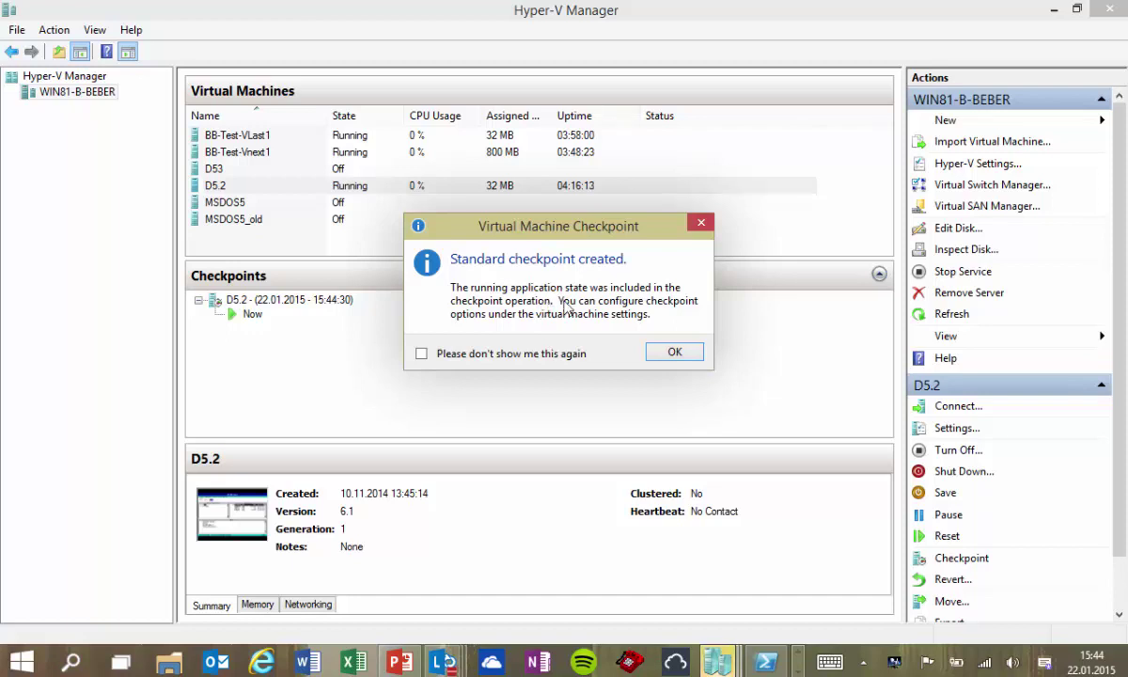
{"action": "left_click", "coordinate": [675, 352]}
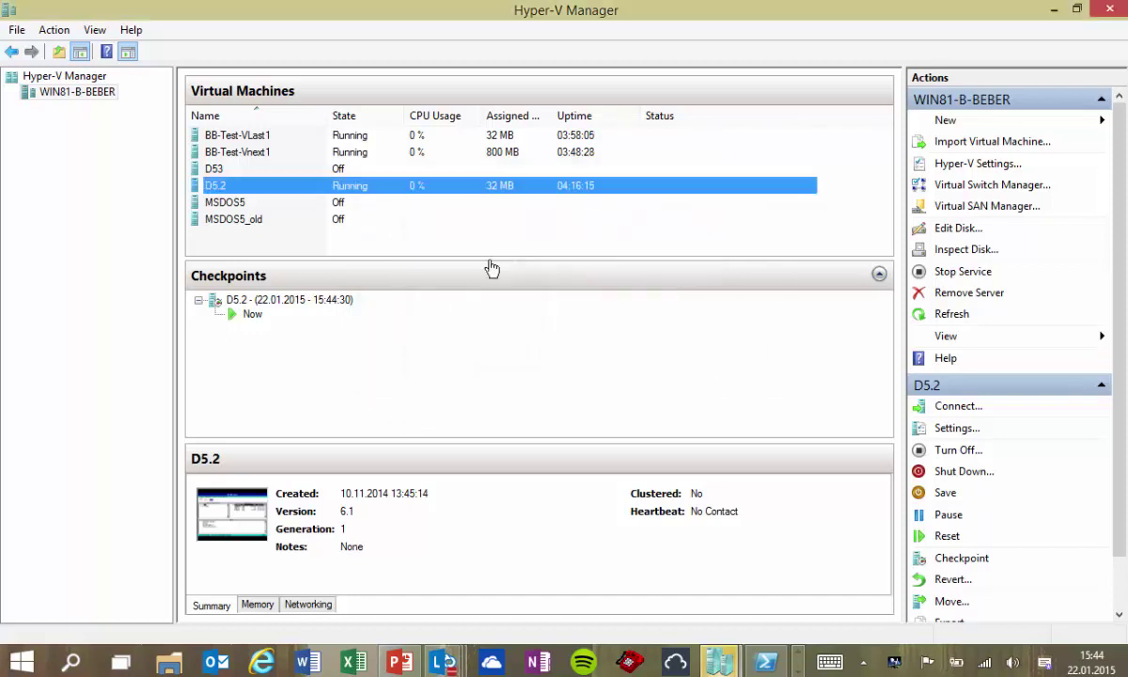
- Compare the checkpoints of BB-Test-Vnext1 and D5.2, minimize Hyper-V Manager and acknowledge the remaining checkpoint notice
{"action": "left_click", "coordinate": [243, 152]}
{"action": "left_click", "coordinate": [268, 193]}
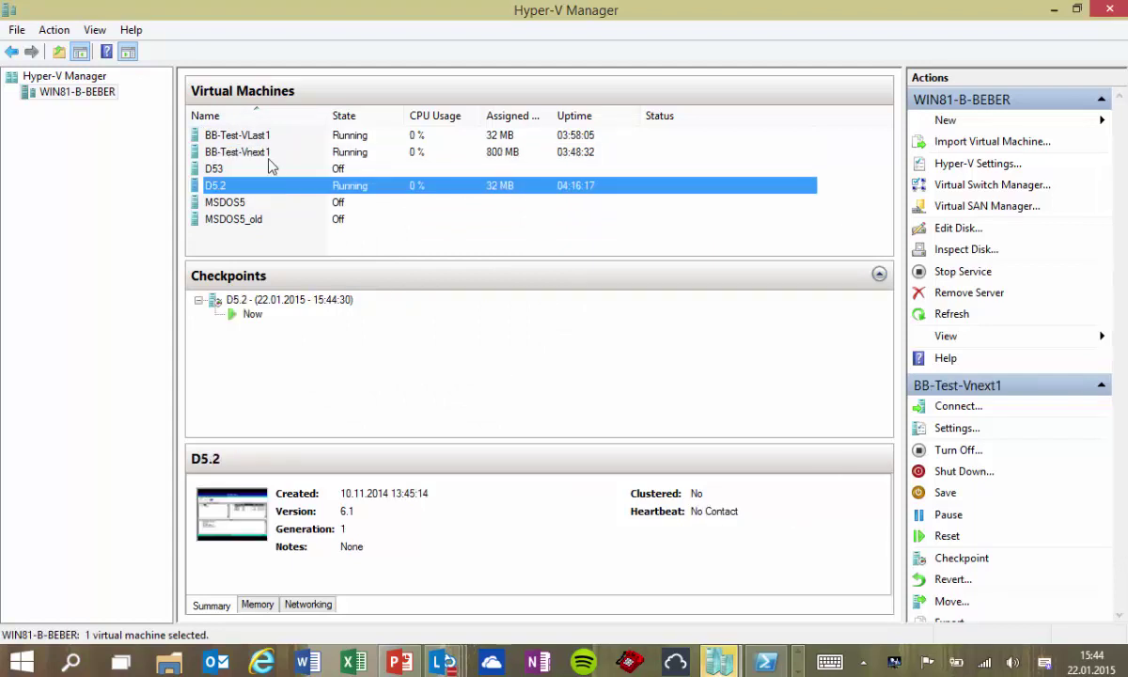
{"action": "left_click", "coordinate": [269, 153]}
{"action": "left_click", "coordinate": [272, 196]}
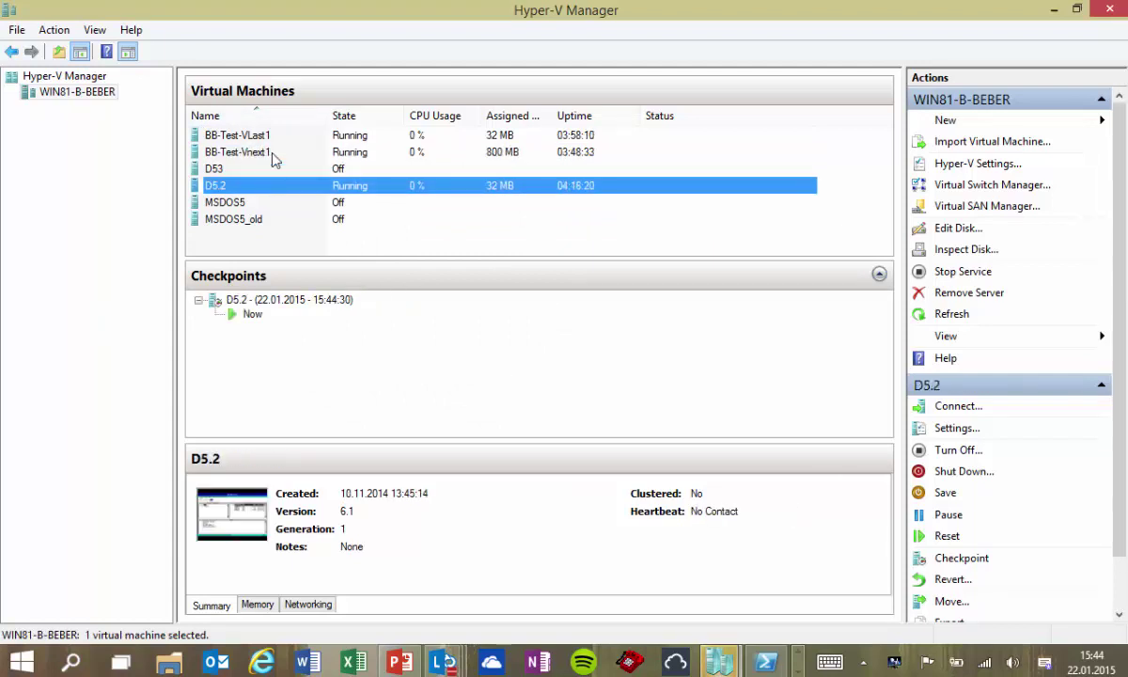
{"action": "left_click", "coordinate": [272, 156]}
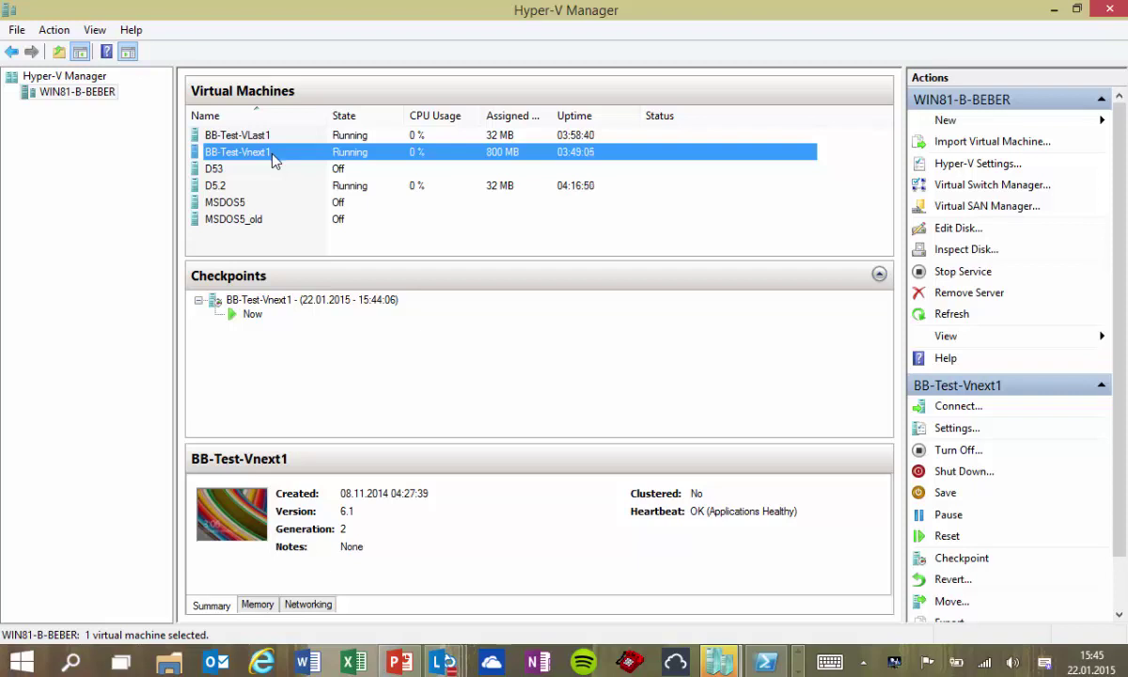
{"action": "left_click", "coordinate": [1055, 13]}
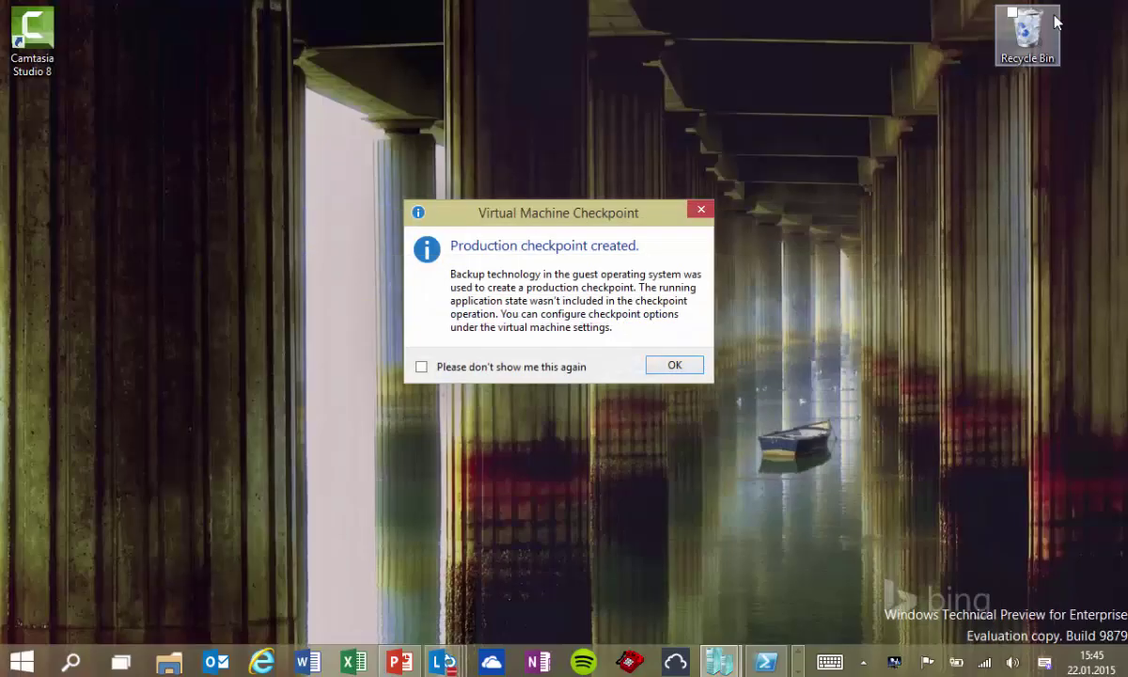
{"action": "left_click", "coordinate": [689, 371]}
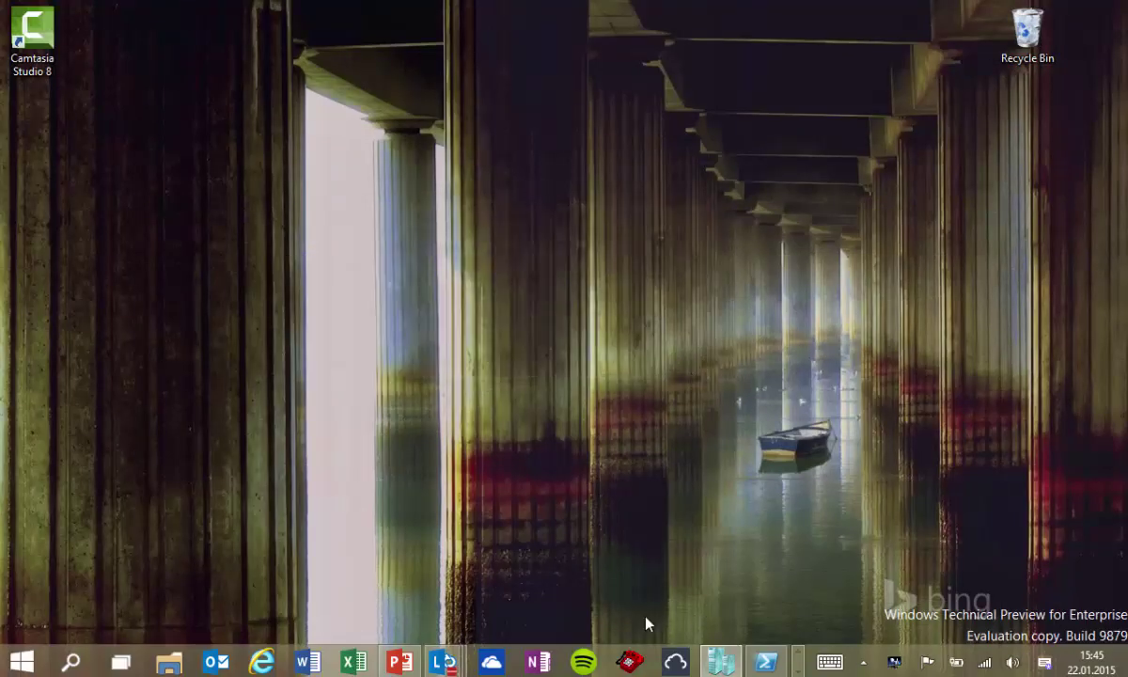
- Switch to the PowerPoint presentation and start the slide show from slide 17, Hyper-V Replica
{"action": "left_click", "coordinate": [389, 651]}
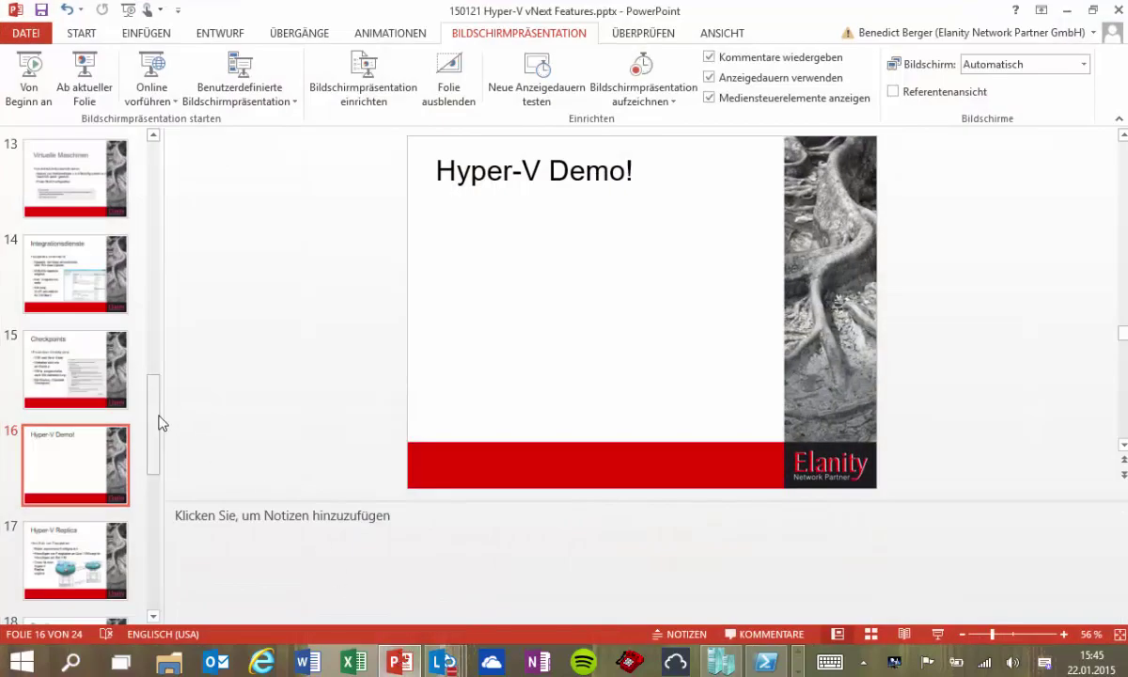
{"action": "scroll", "coordinate": [157, 425], "scroll_direction": "down", "scroll_amount": 1}
{"action": "left_click", "coordinate": [120, 506]}
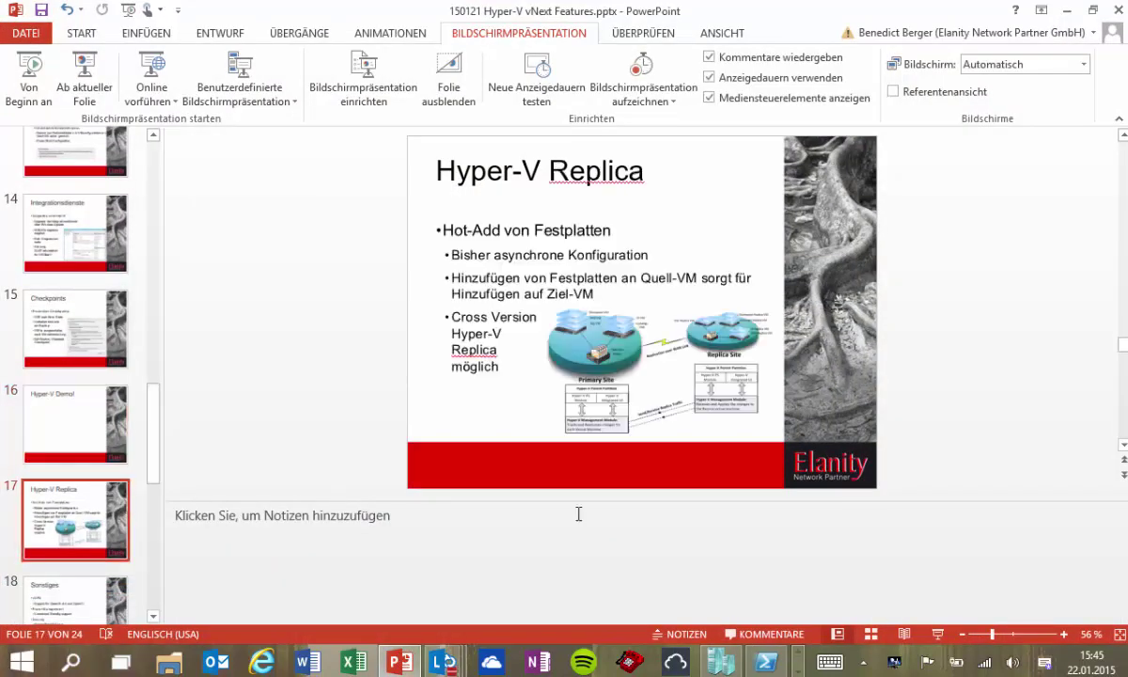
{"action": "left_click", "coordinate": [938, 633]}
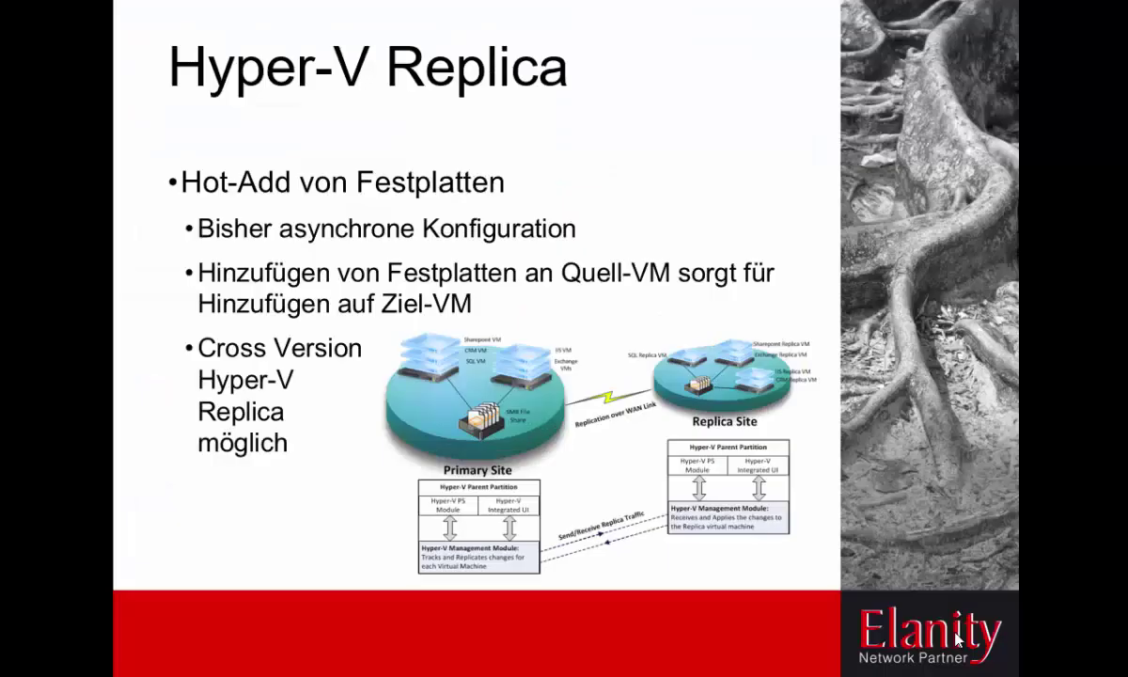